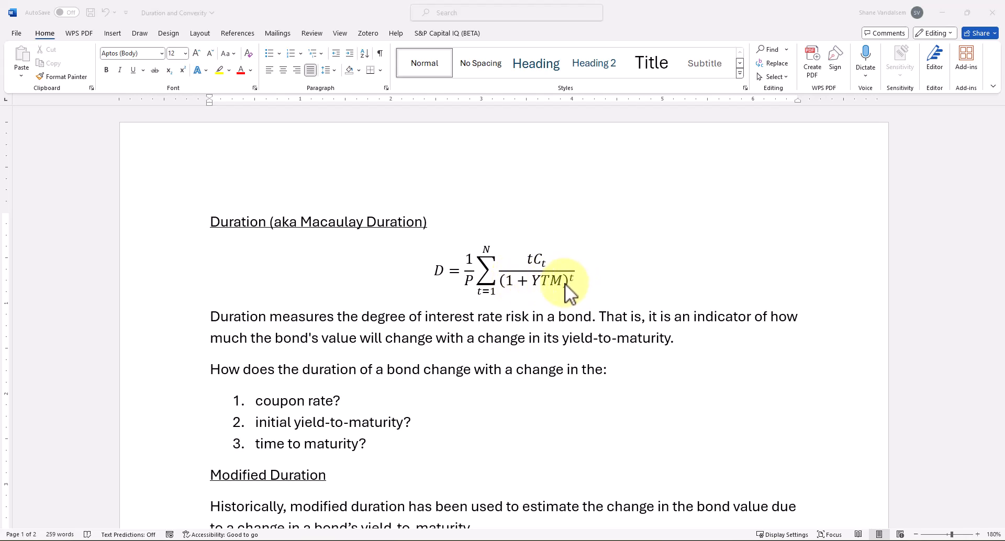
Minimize Word to reveal the 'Duration and Convexity Blank' workbook, select B4 and review the template
scroll(391, 313, "down", 2)
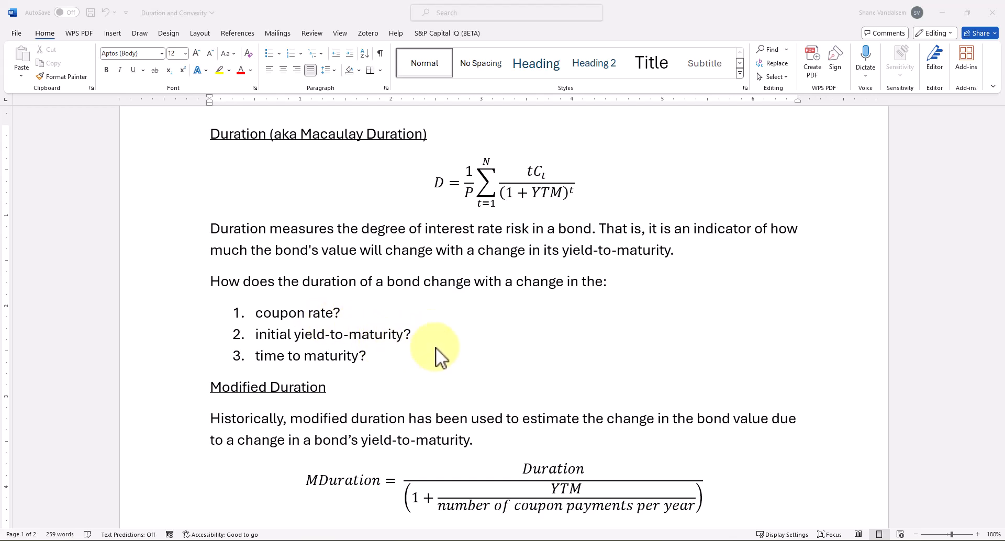
scroll(366, 329, "down", 3)
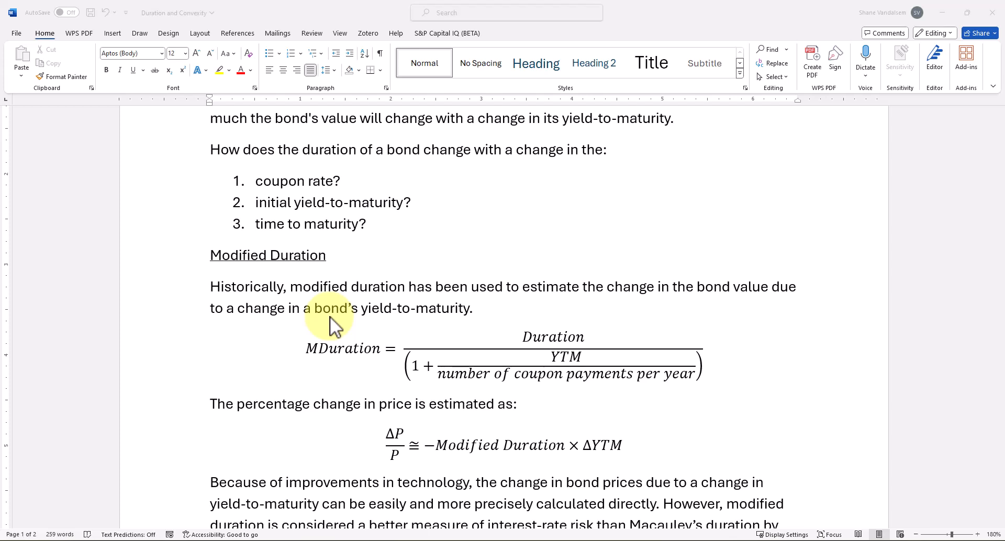
scroll(329, 316, "down", 3)
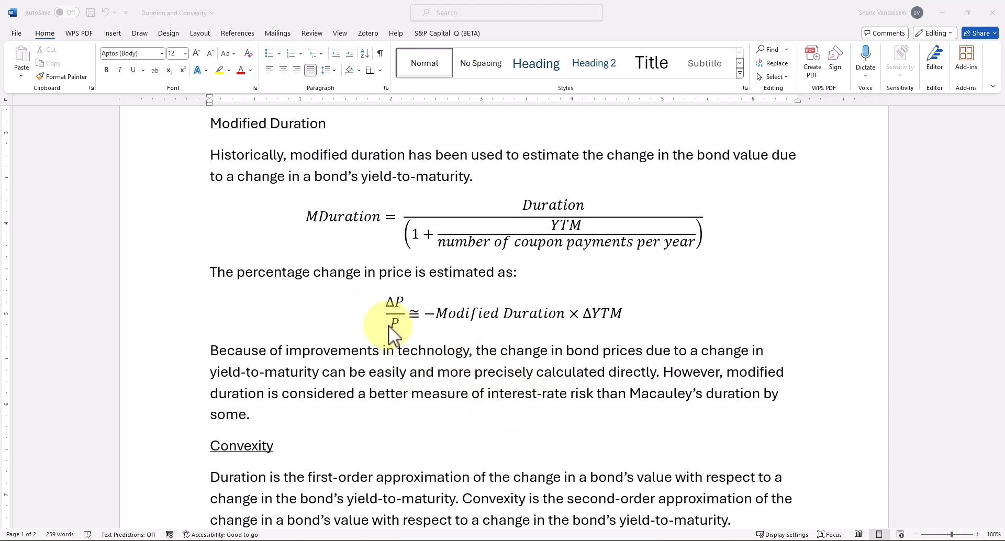
scroll(388, 325, "down", 5)
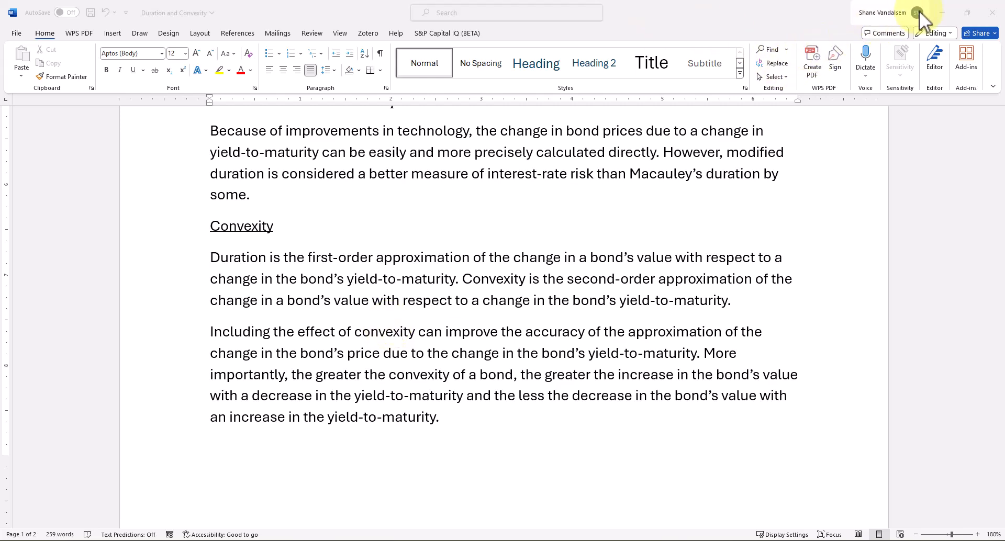
left_click(941, 12)
scroll(460, 222, "up", 2)
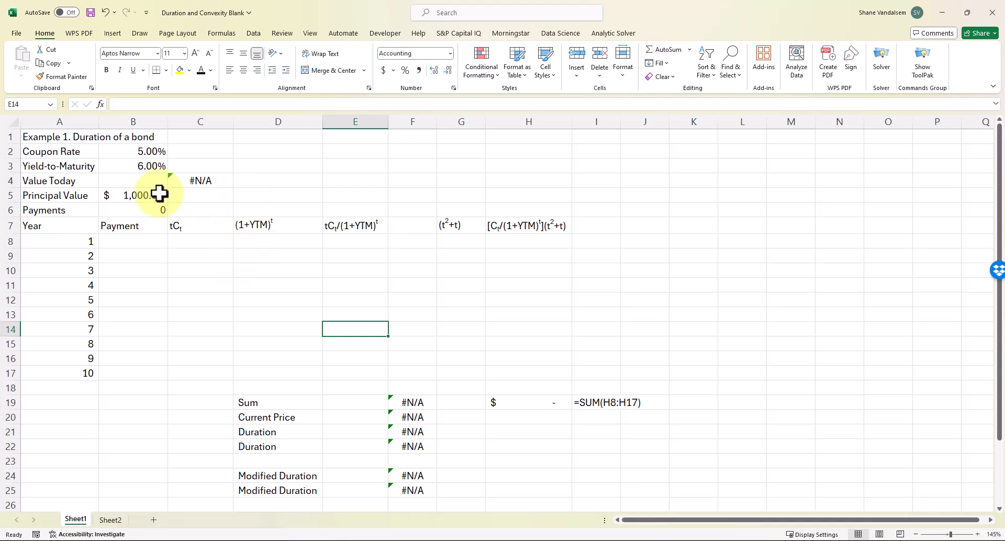
left_click(140, 180)
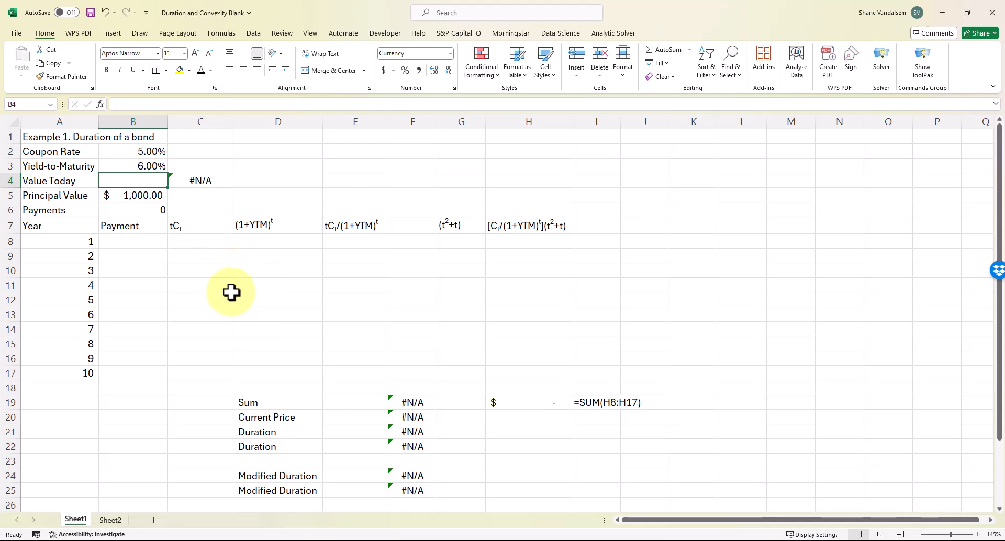
scroll(330, 403, "down", 2)
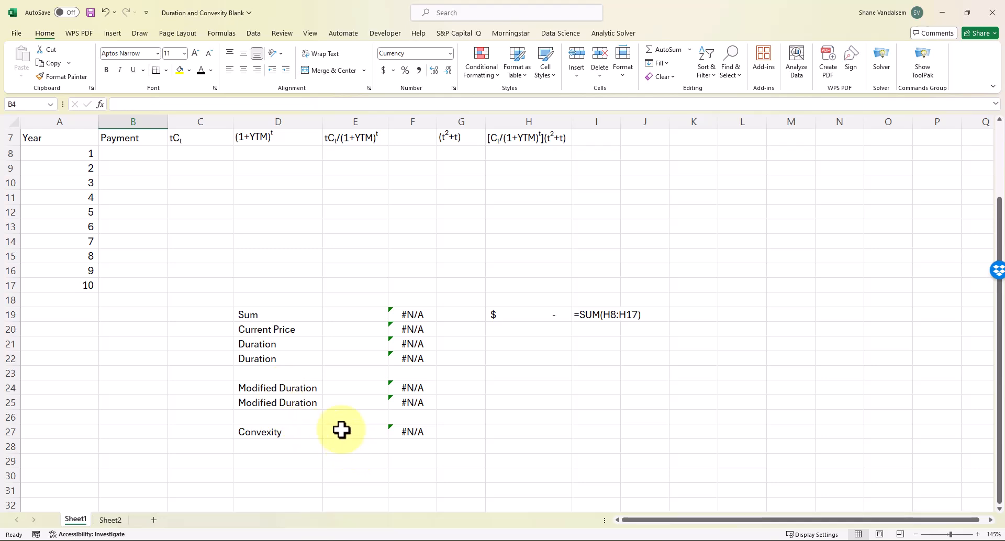
scroll(329, 408, "up", 2)
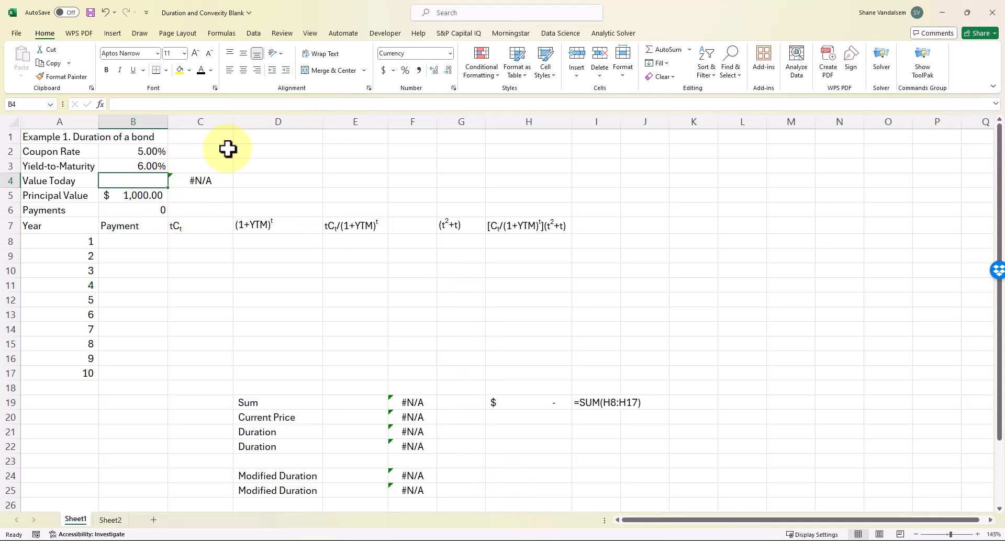
Start the B4 formula =-PV(B3,10,coupon1*Principal1 with rate, 10 periods and coupon payment
type("=-")
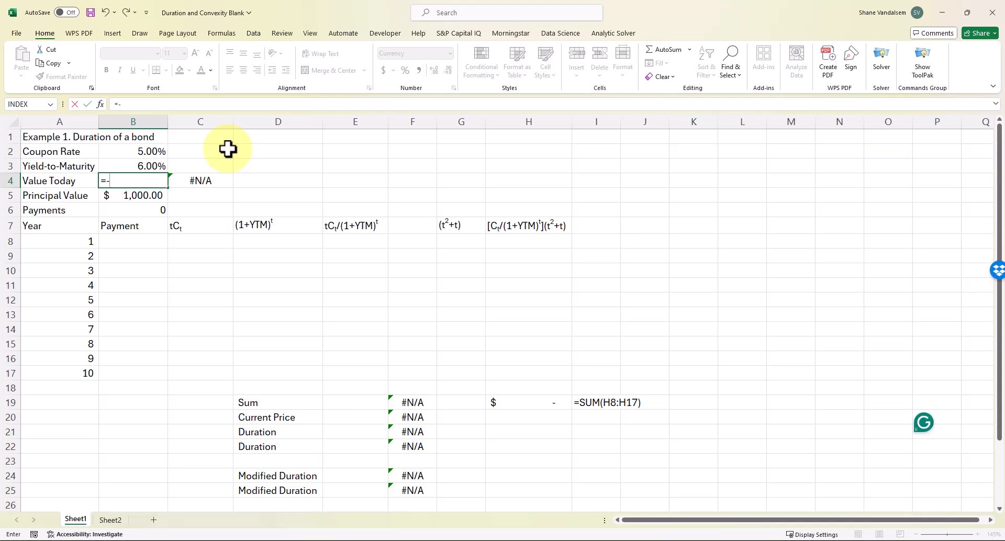
type("pv(")
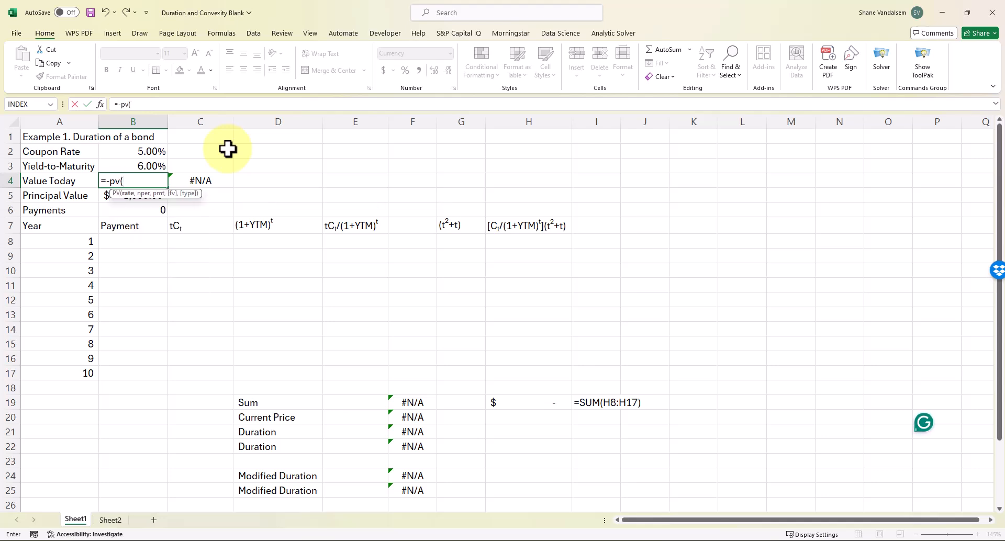
key("Up")
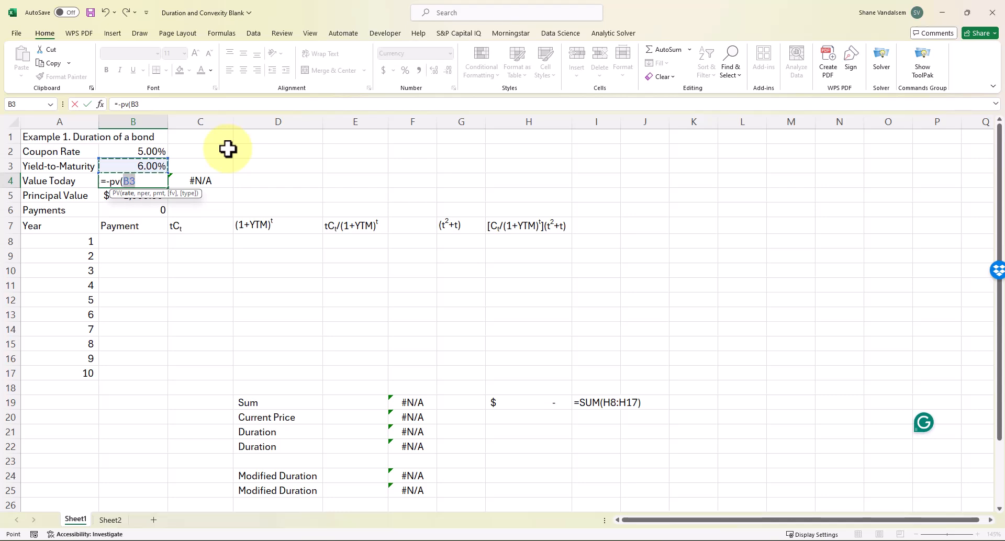
type(",10")
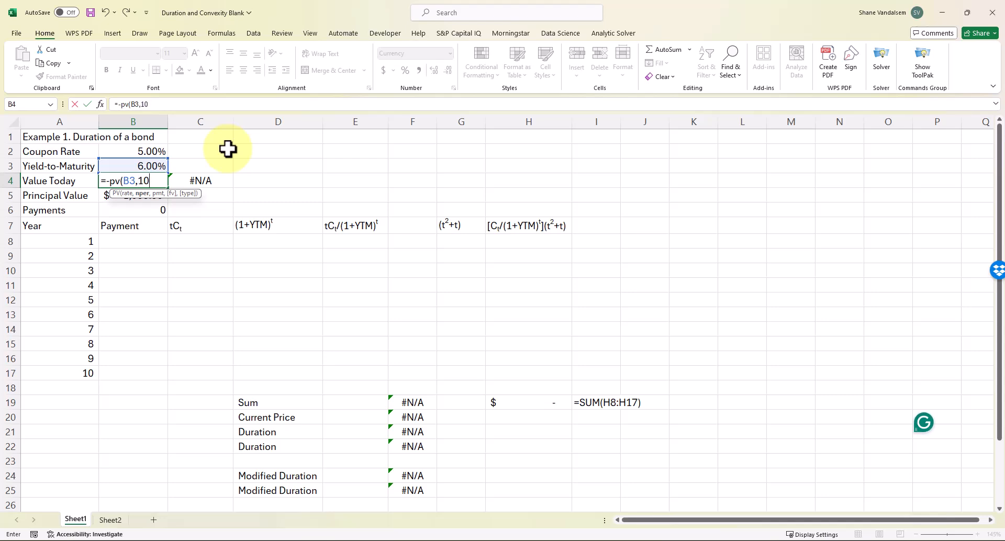
type(",")
key("Up")
key("Up")
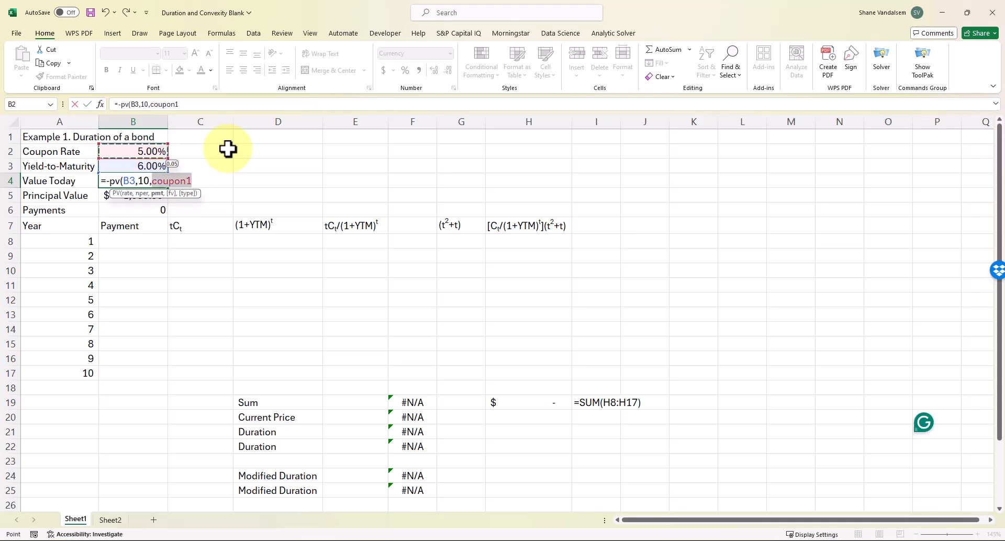
type("*")
key("Down")
key("Down")
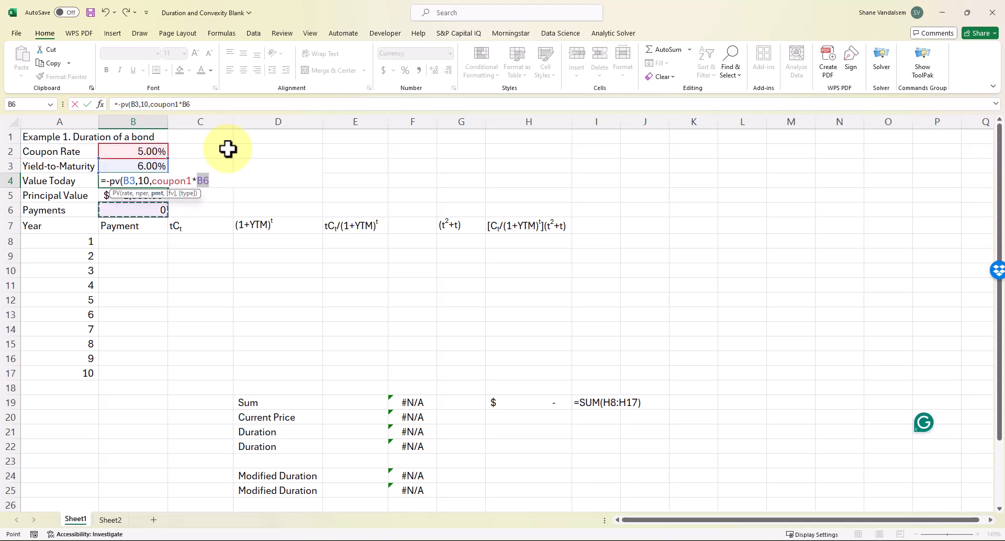
key("Up")
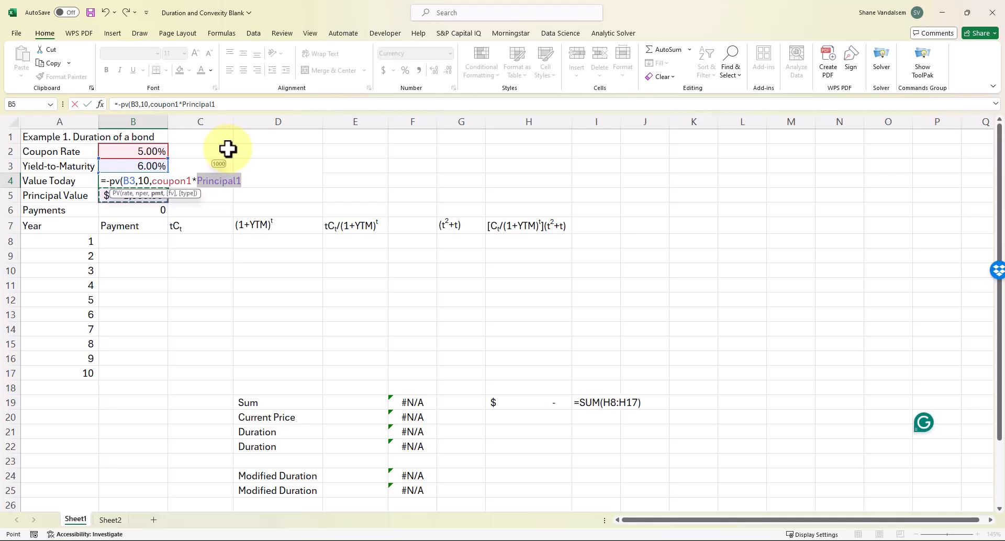
Finish it with Principal1 as face value and type 0, so Value Today shows $926.40
type(",")
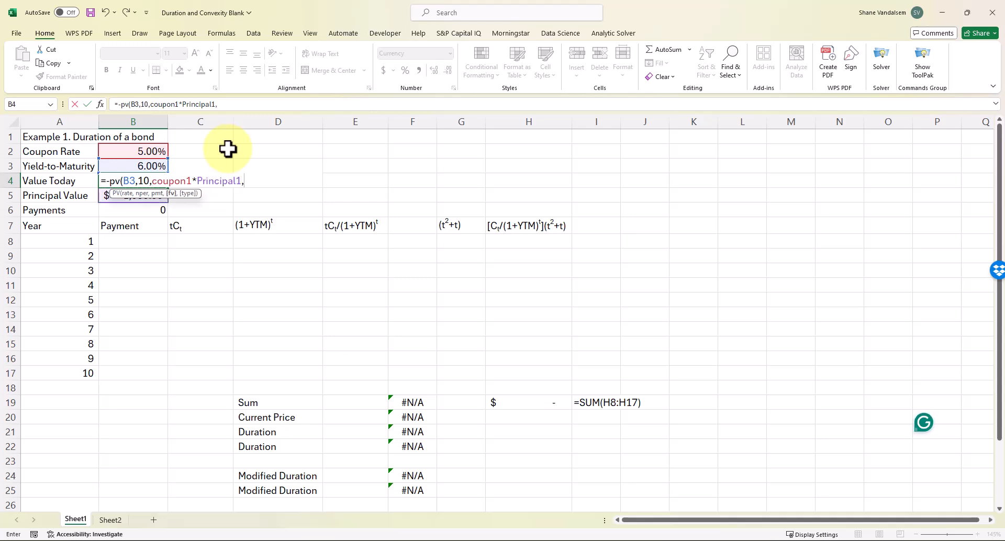
key("Down")
key("Down")
key("Up")
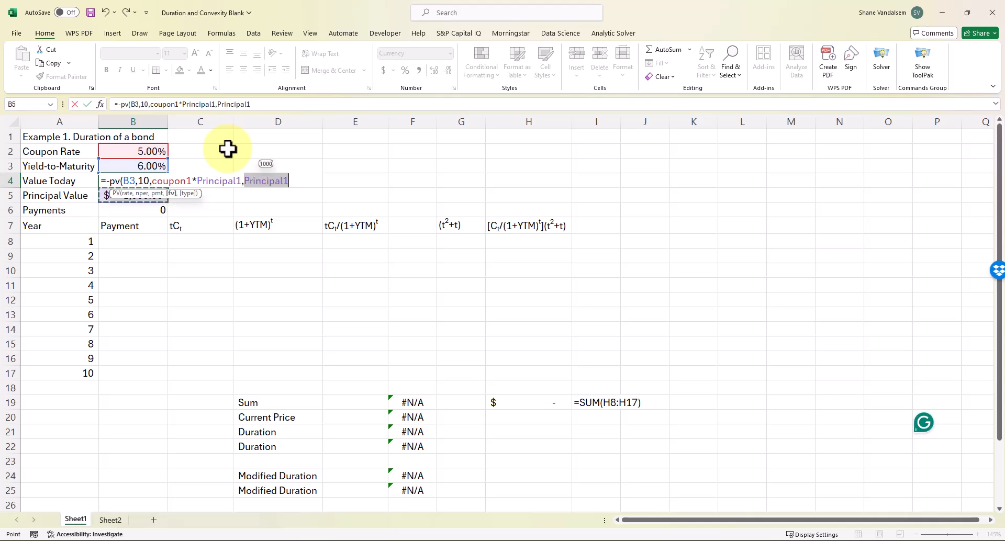
type(",0")
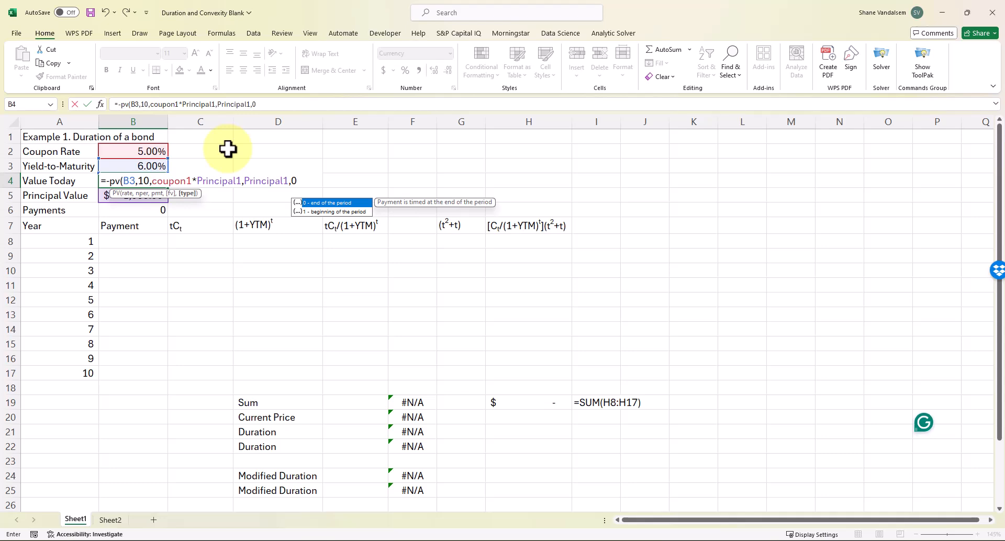
type(")")
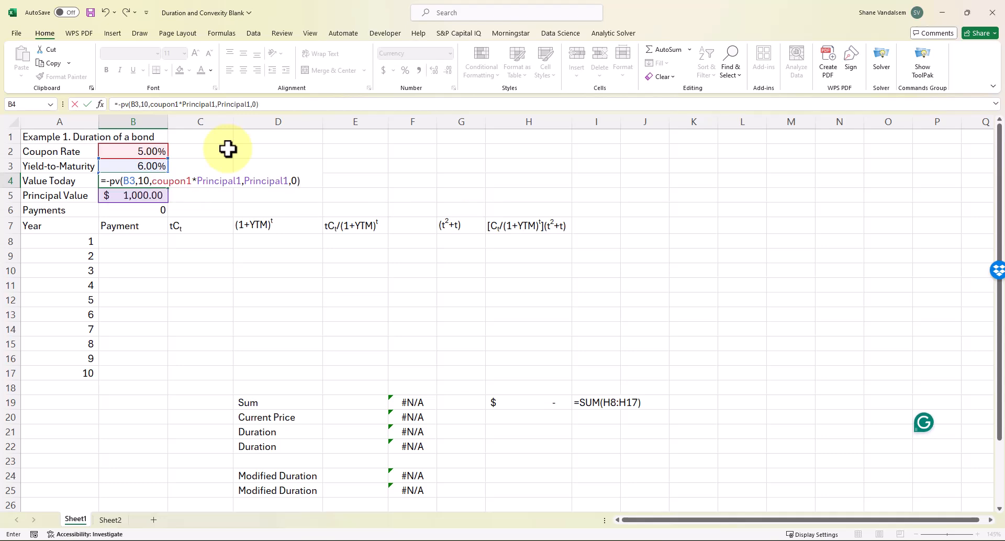
key("Return")
key("Up")
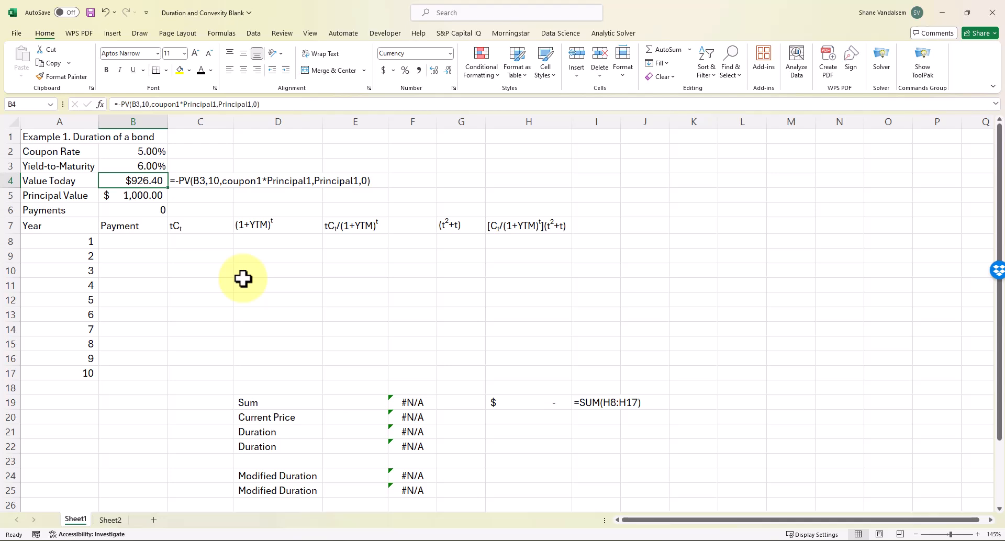
Review the coupon rate, yield, principal and Payments count cells in B2–B8
key("Up")
key("Up")
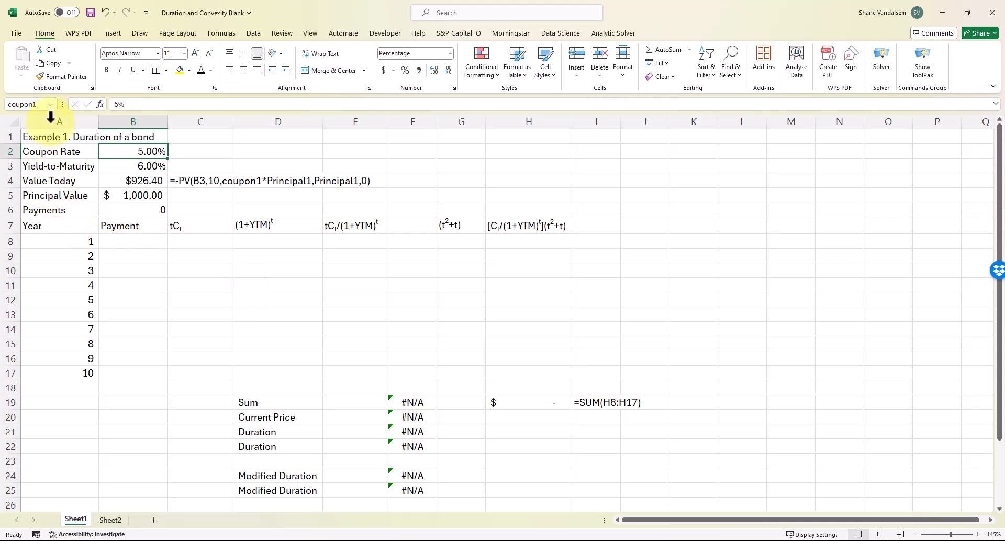
key("Down")
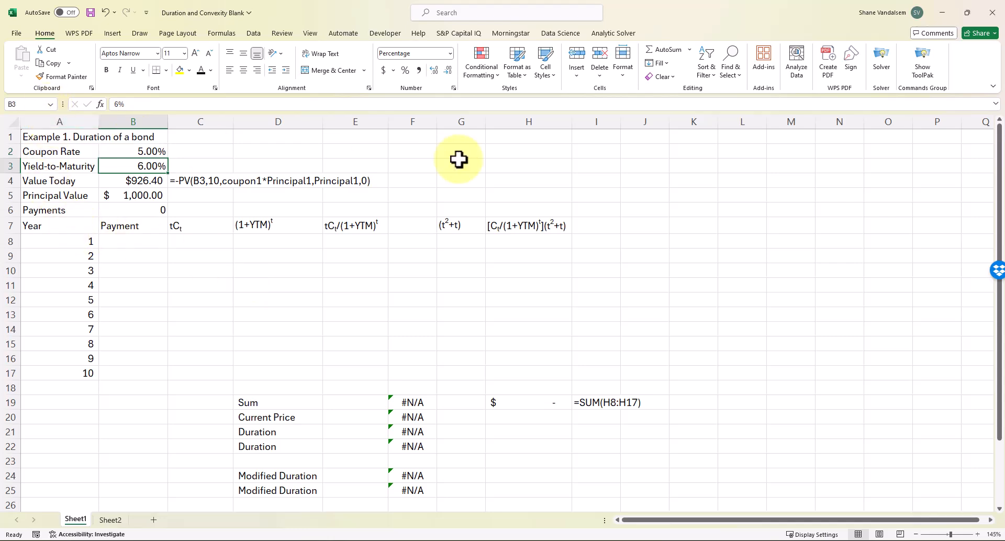
key("Down")
key("Down")
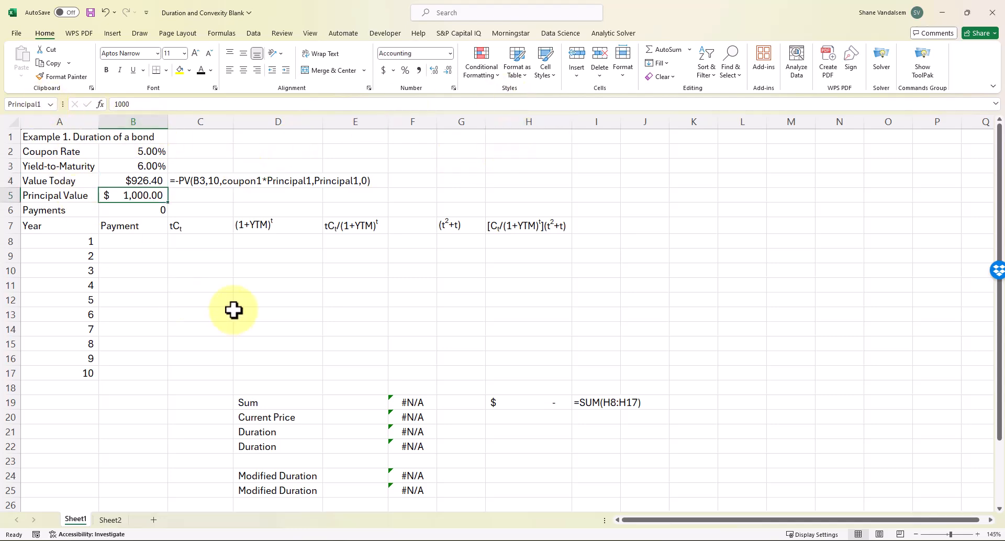
key("Down")
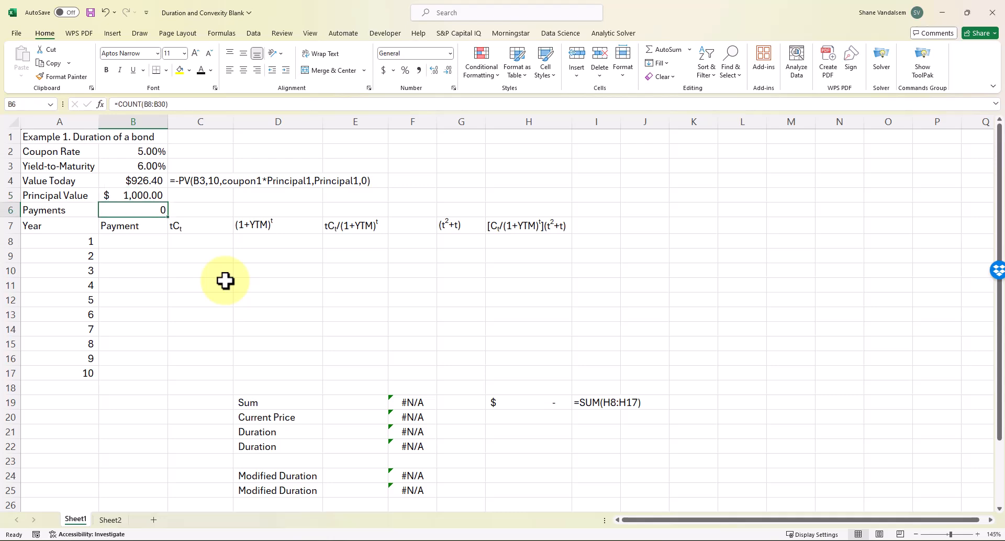
key("Down")
key("Down")
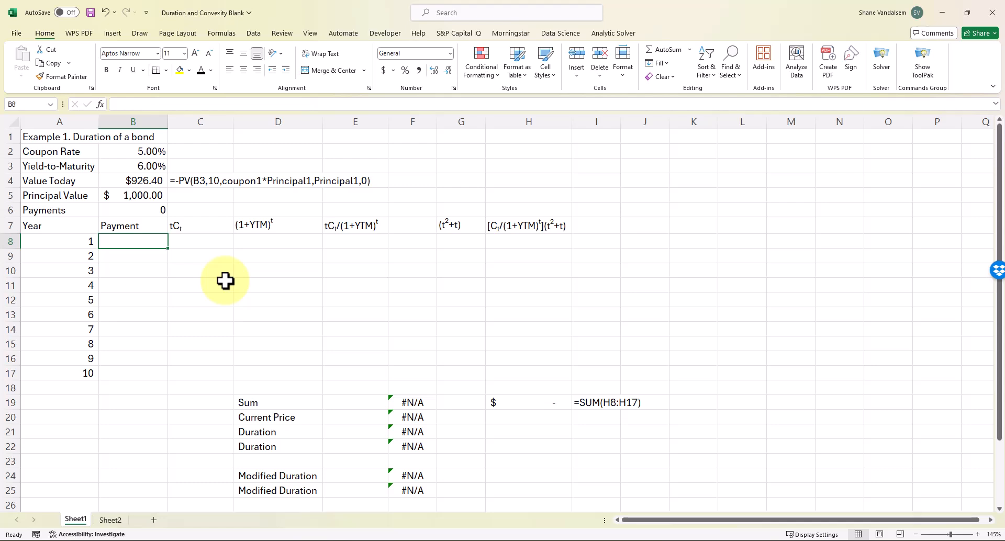
key("Up")
key("Up")
key("Down")
key("Down")
Copy C4's FORMULATEXT to C6 so it displays =COUNT(B8:B30)
key("Up")
key("Up")
key("Up")
key("Up")
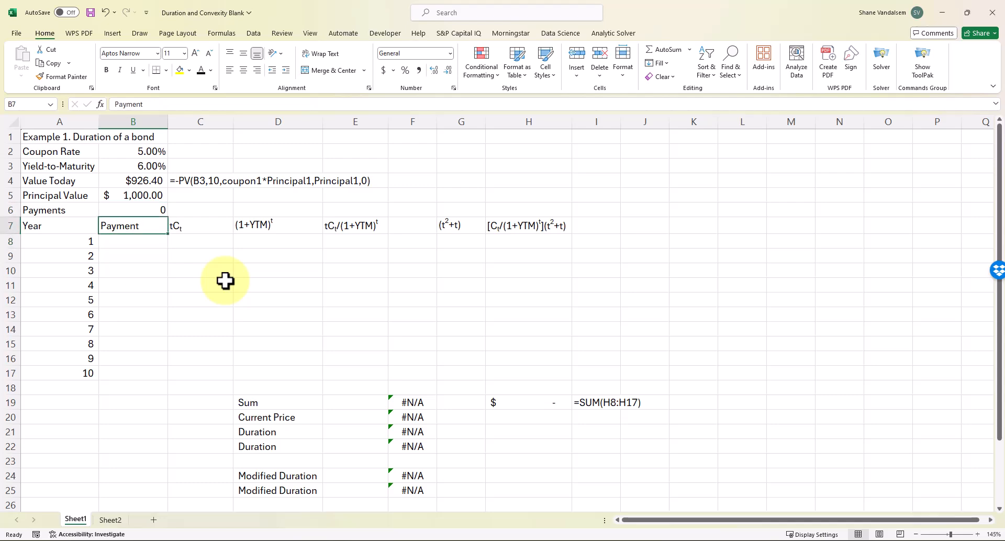
key("Right")
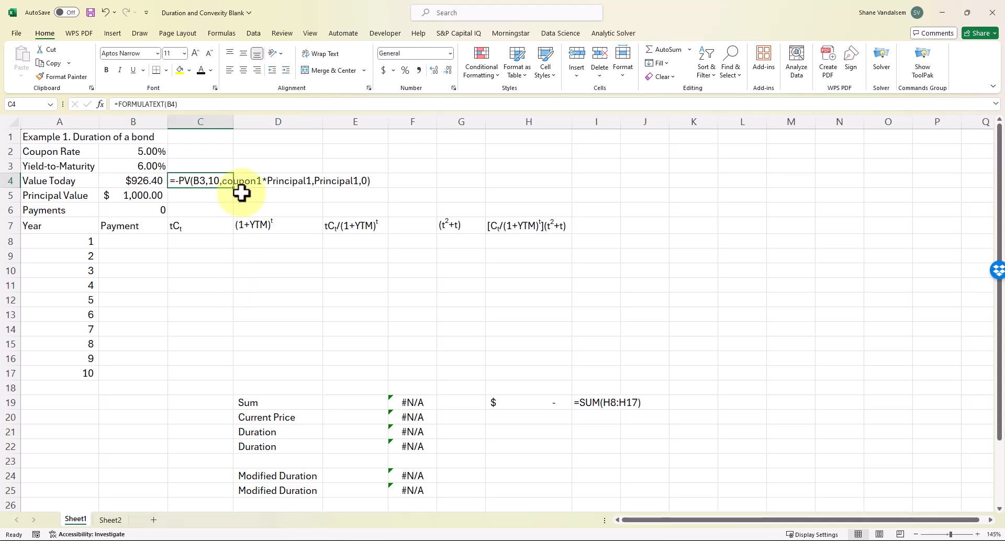
key("Down")
key("Down")
key("Down")
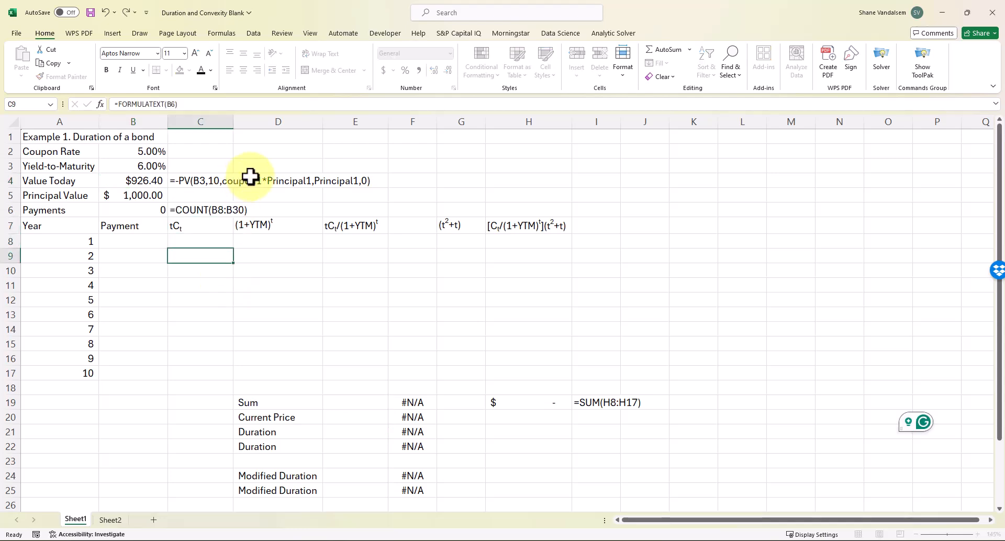
key("Left")
key("Up")
key("Right")
key("Left")
Enter =coupon1*Principal1 in B8 and fill it down to B16, giving 50 for years 1–9
type("=c")
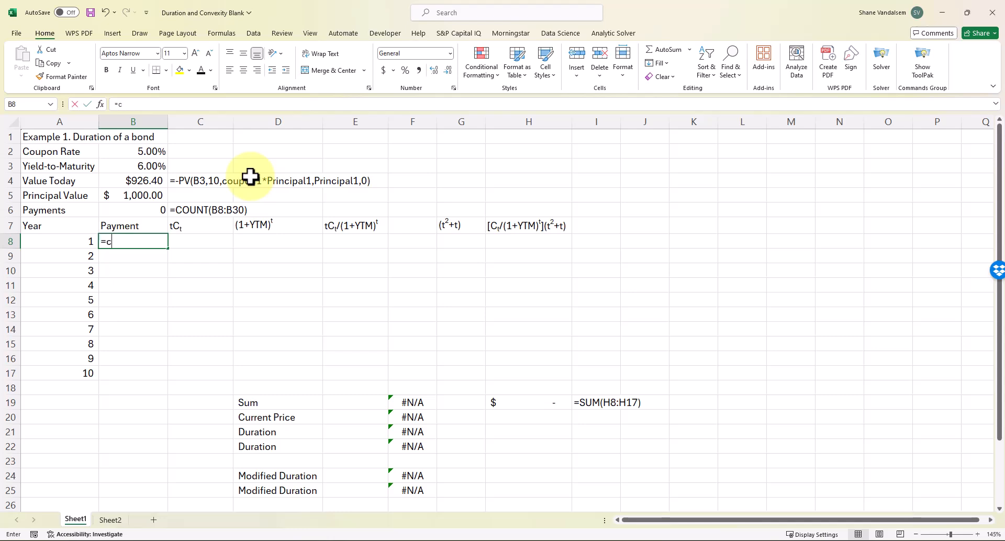
type("oupn")
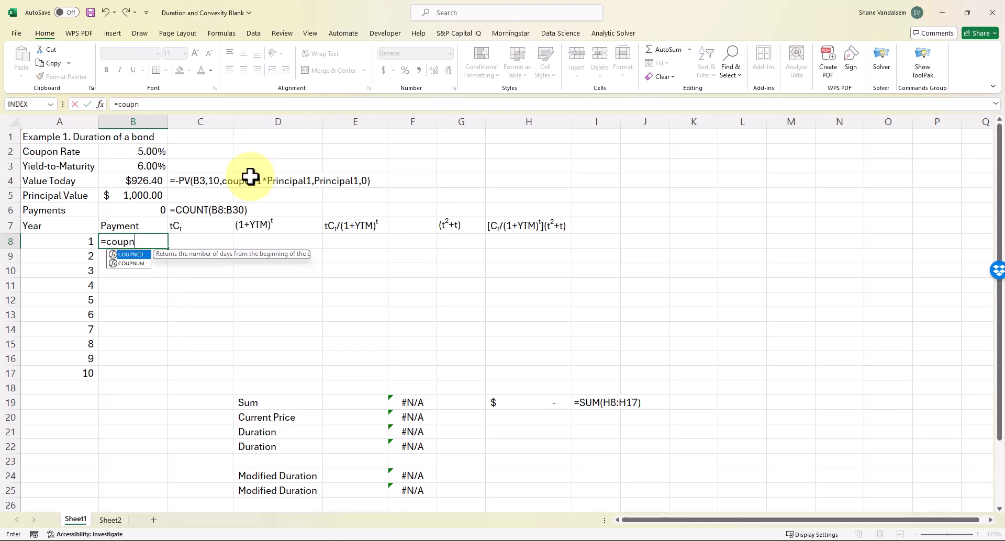
key("BackSpace")
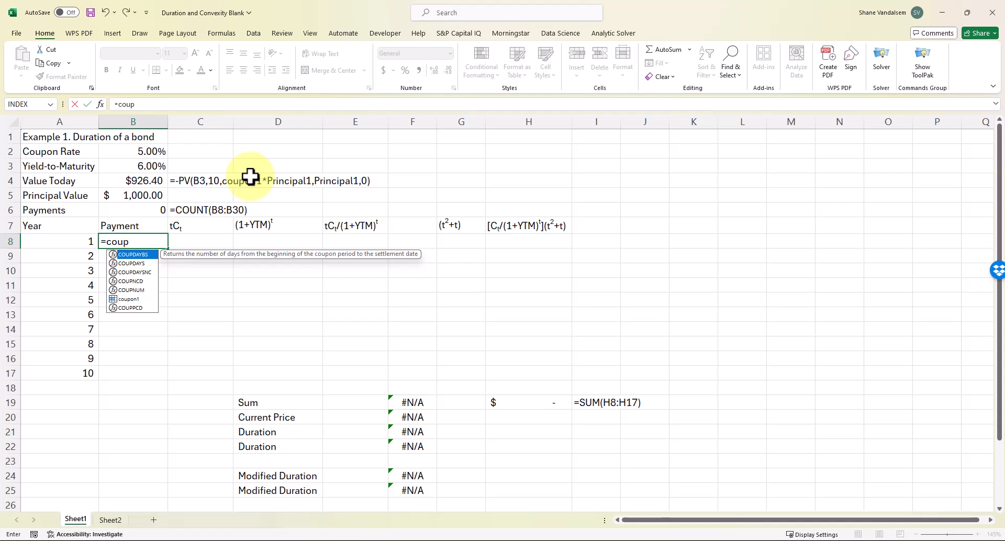
type("on")
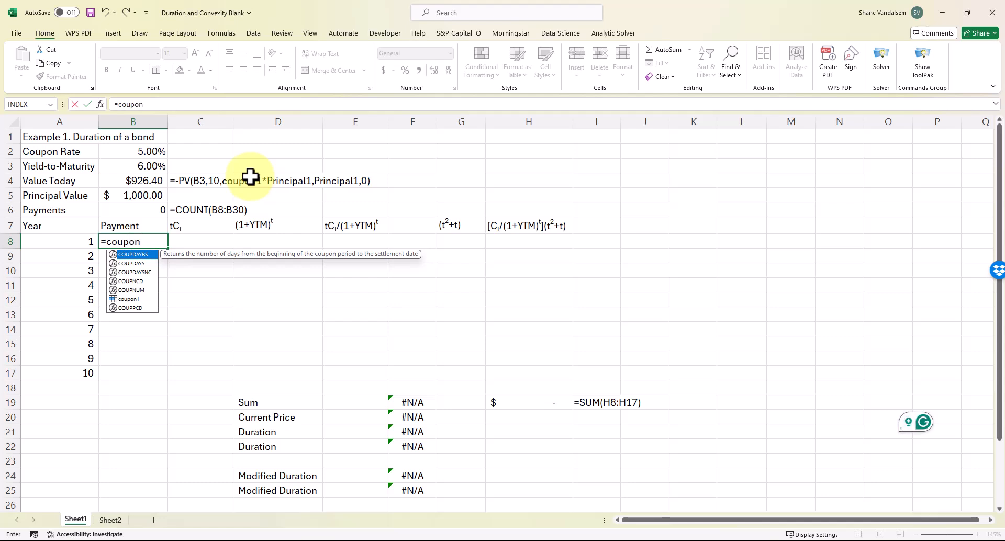
type("1*")
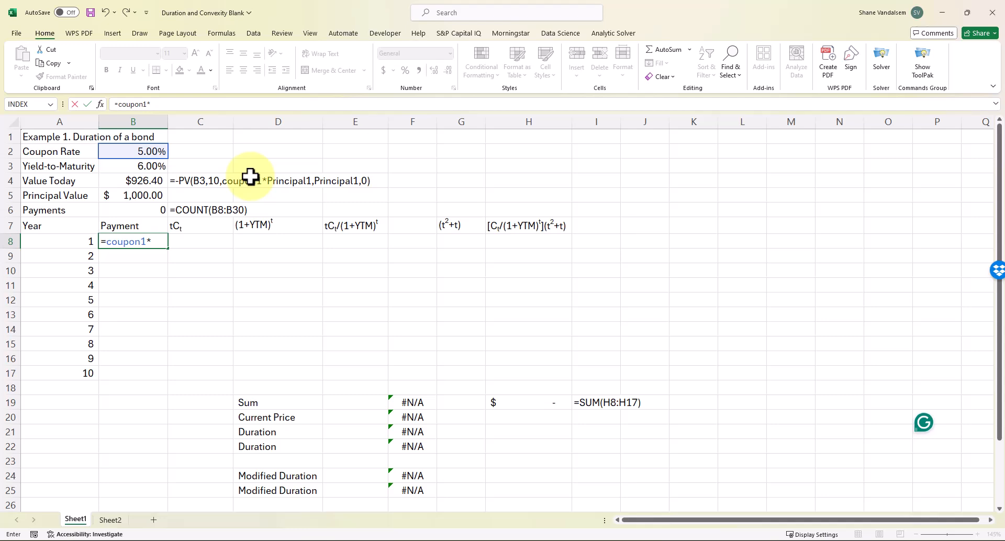
type("principal")
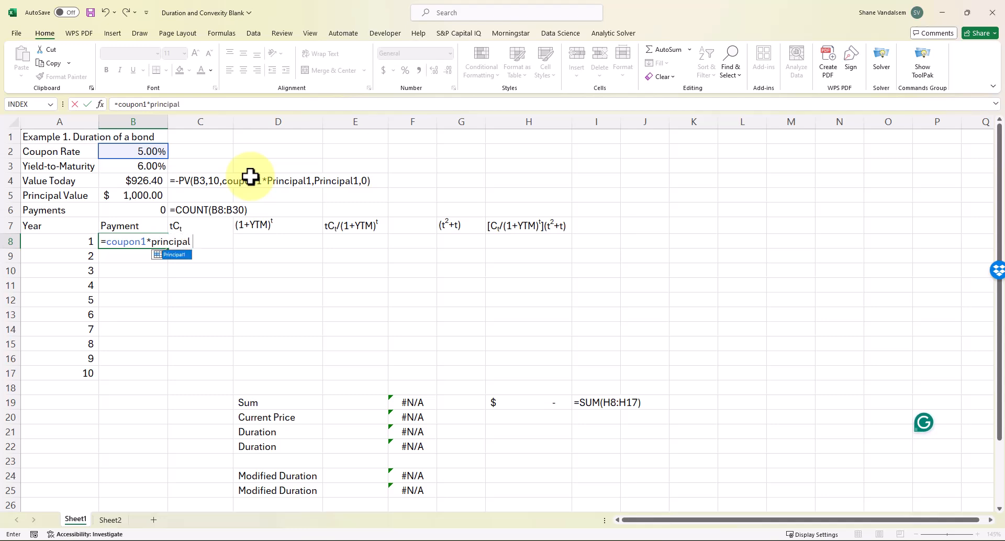
type("1")
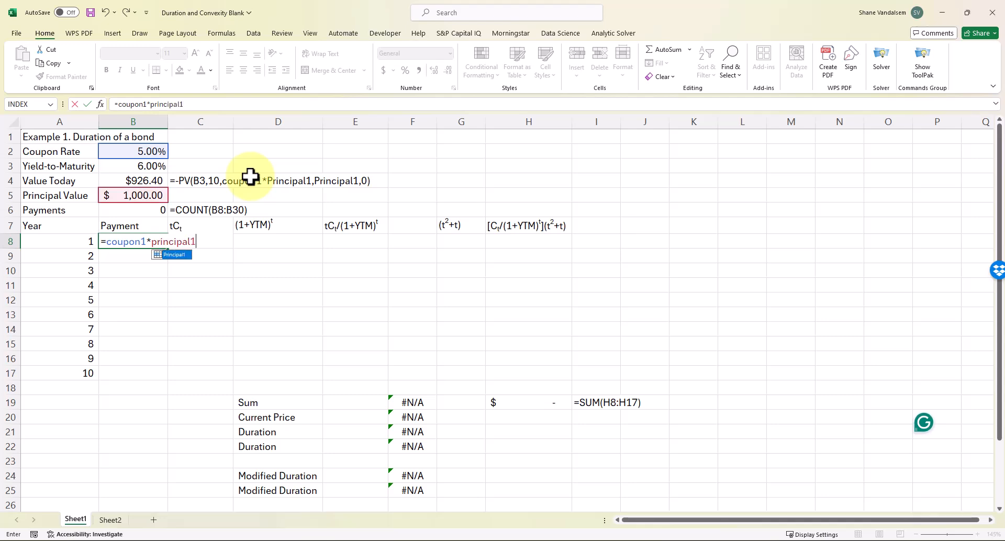
key("Return")
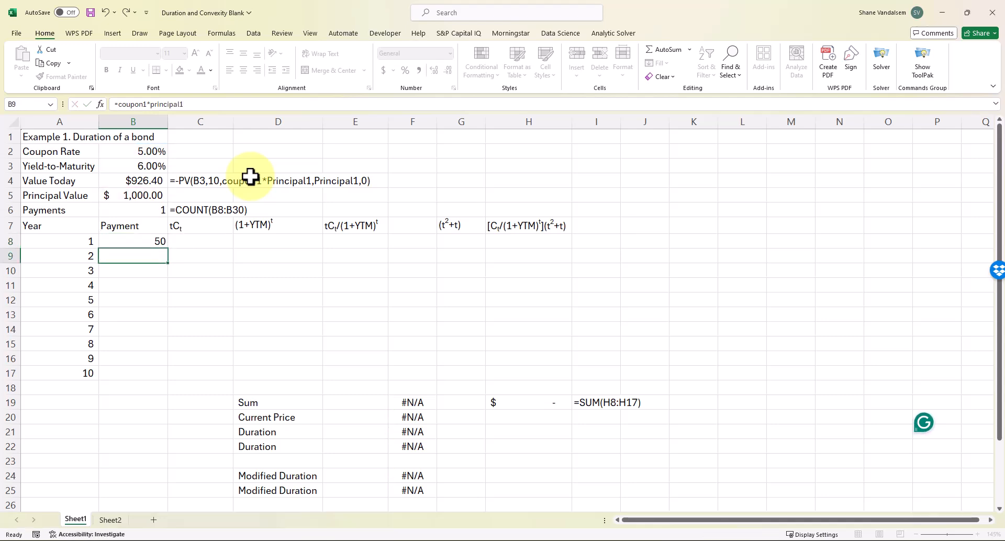
key("Up")
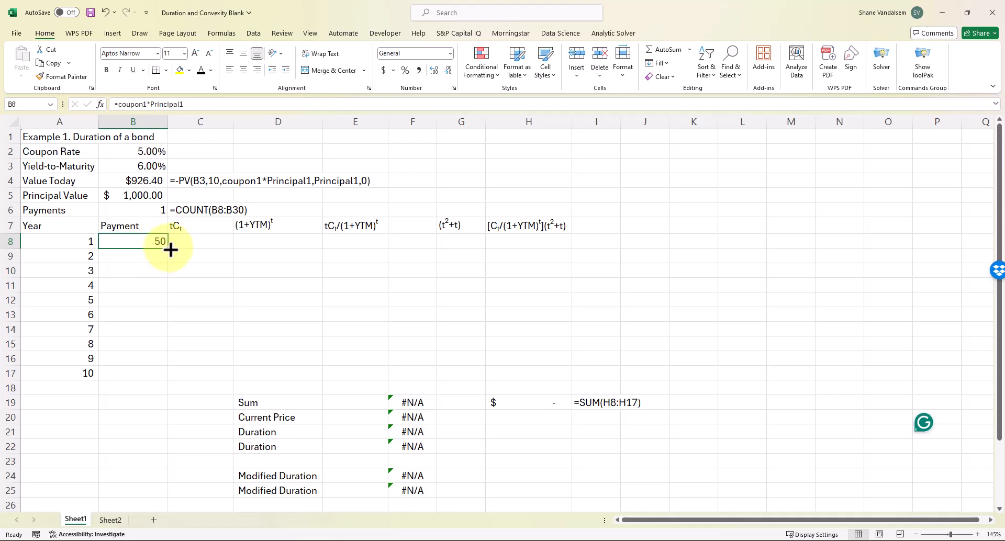
left_click_drag(169, 251, 162, 370)
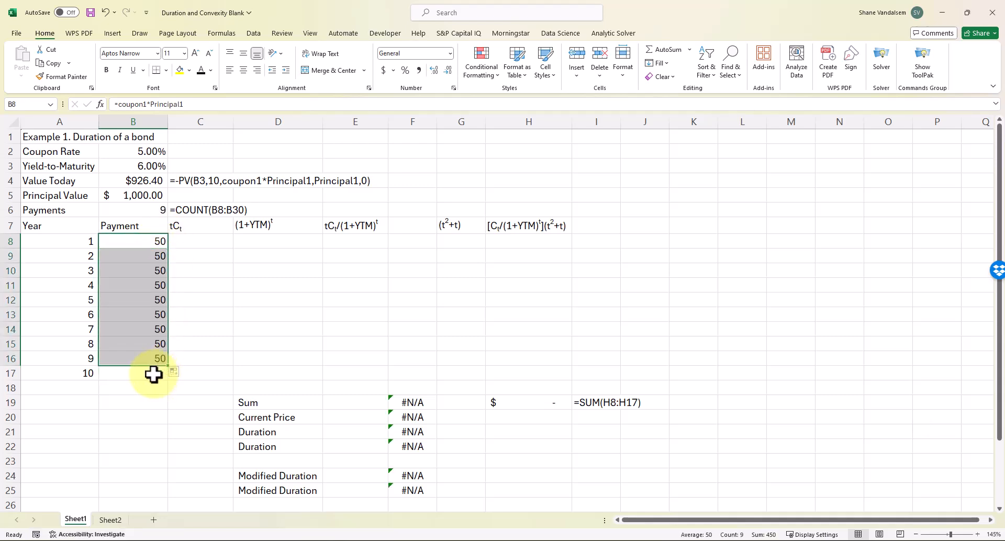
left_click(153, 374)
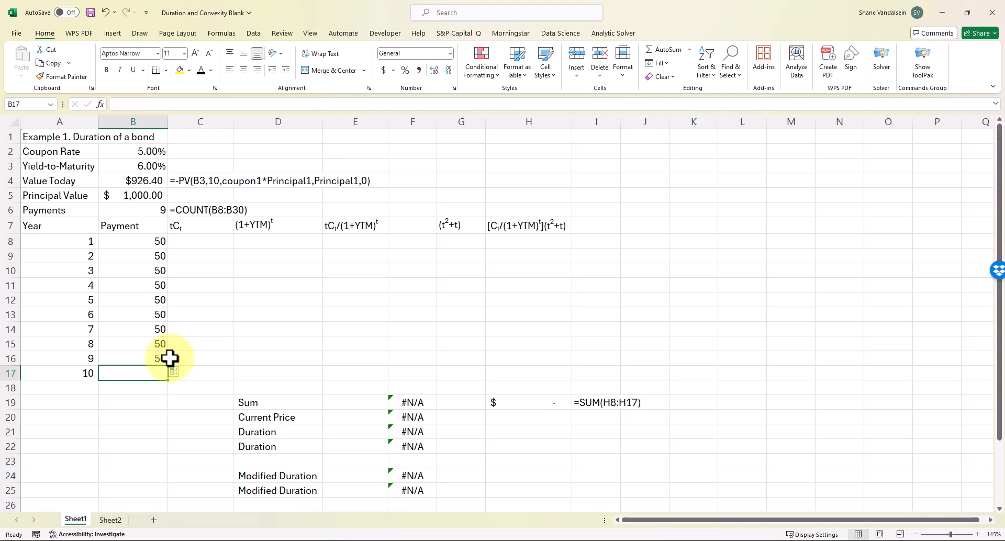
Enter =coupon1*Principal1+Principal1 in B17 so the year-10 payment reads 1050
type("=")
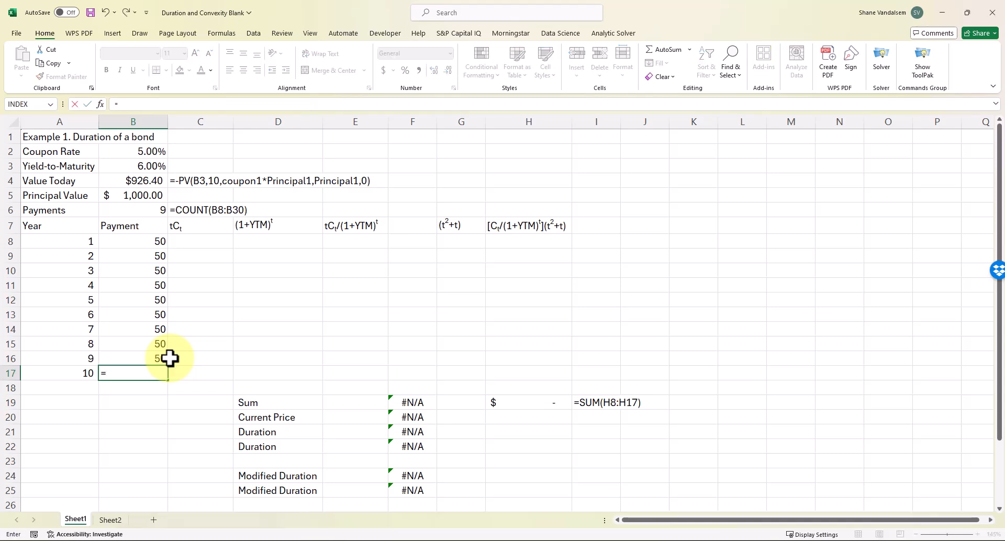
type("counon")
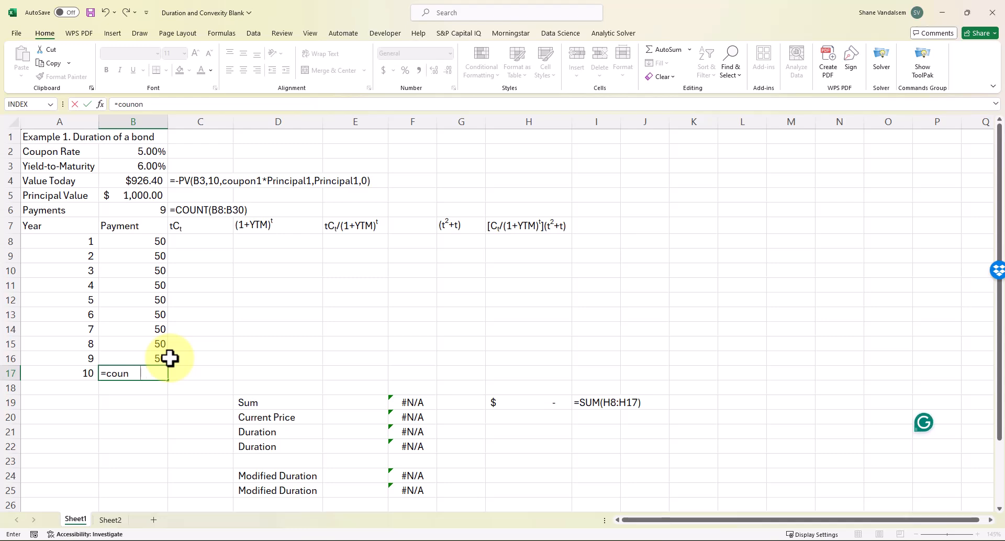
key("BackSpace")
key("BackSpace")
type("pon1*prc")
key("BackSpace")
type("in")
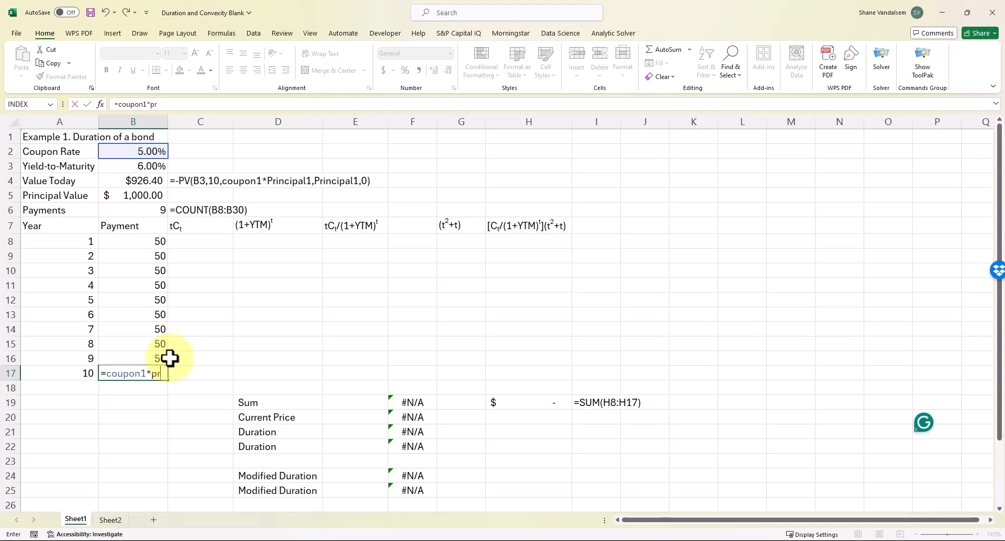
type("cip")
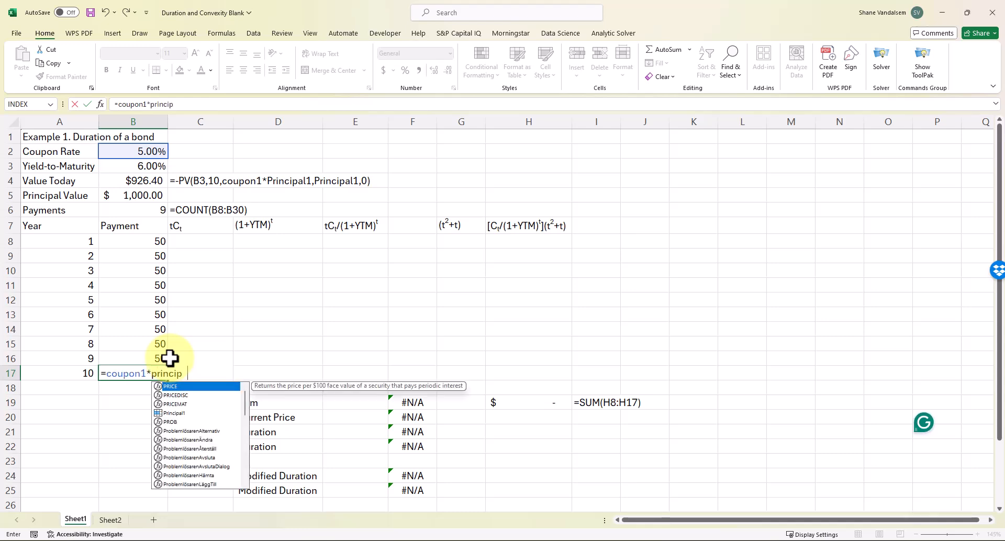
type("al1+princia")
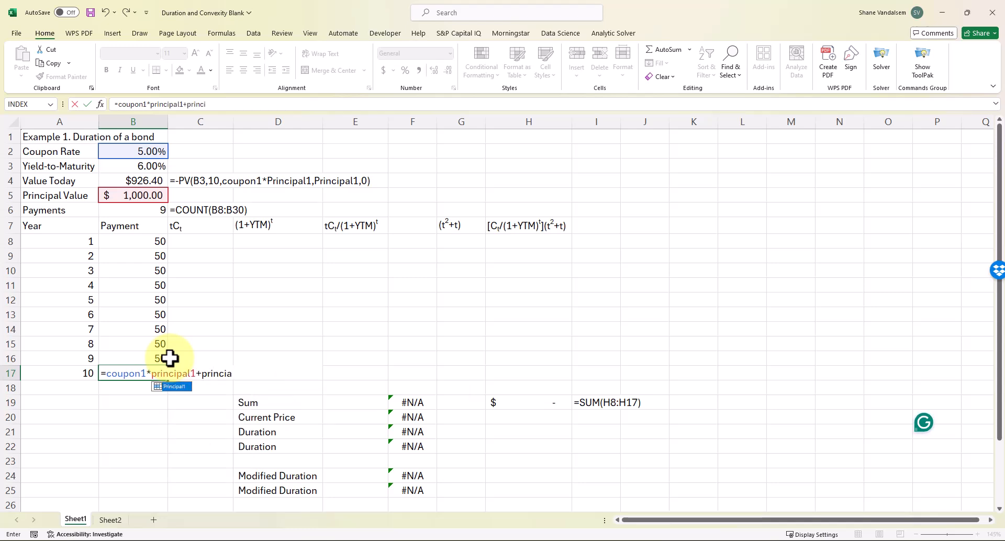
type("p")
type("pal1")
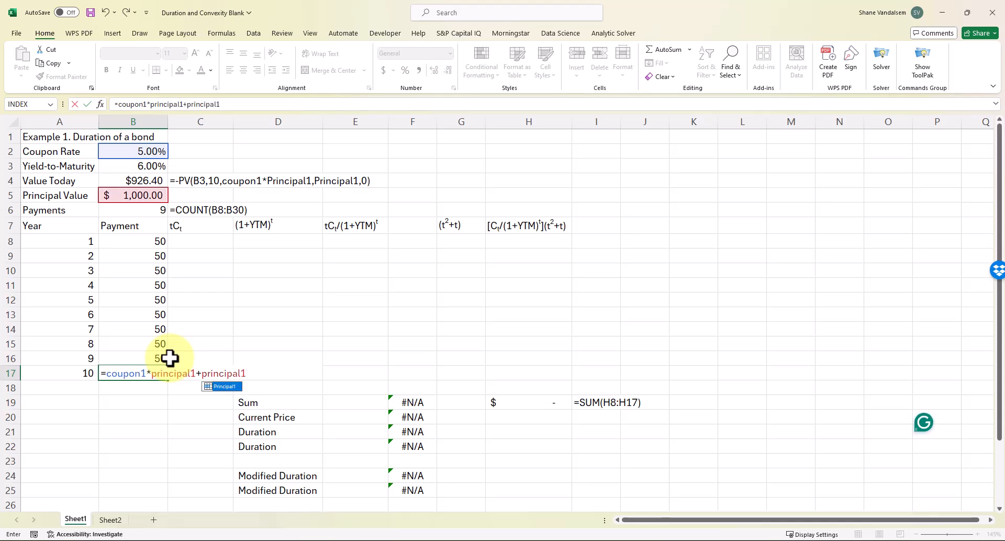
key("Return")
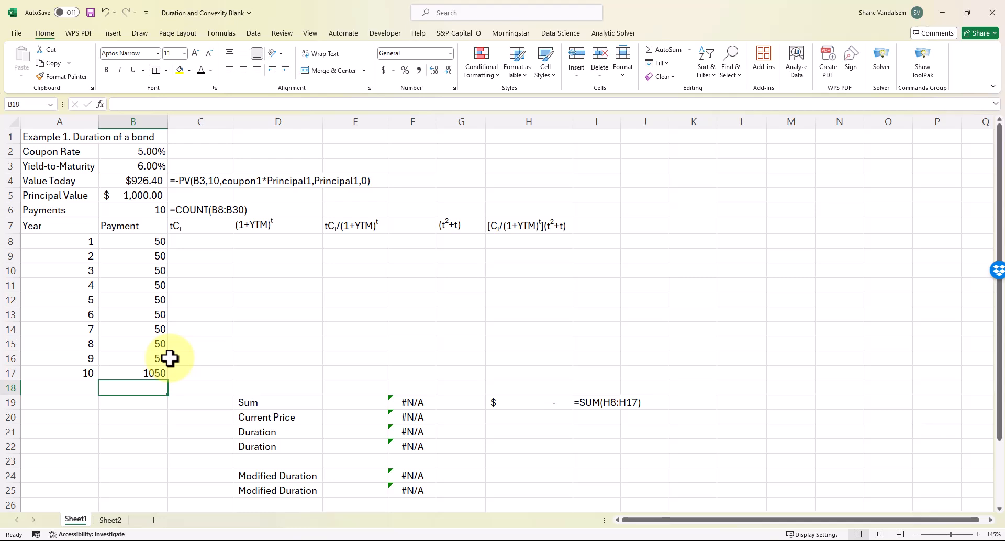
key("Up")
key("Up")
key("Up")
key("Up")
key("Up")
key("Up")
key("Up")
key("Up")
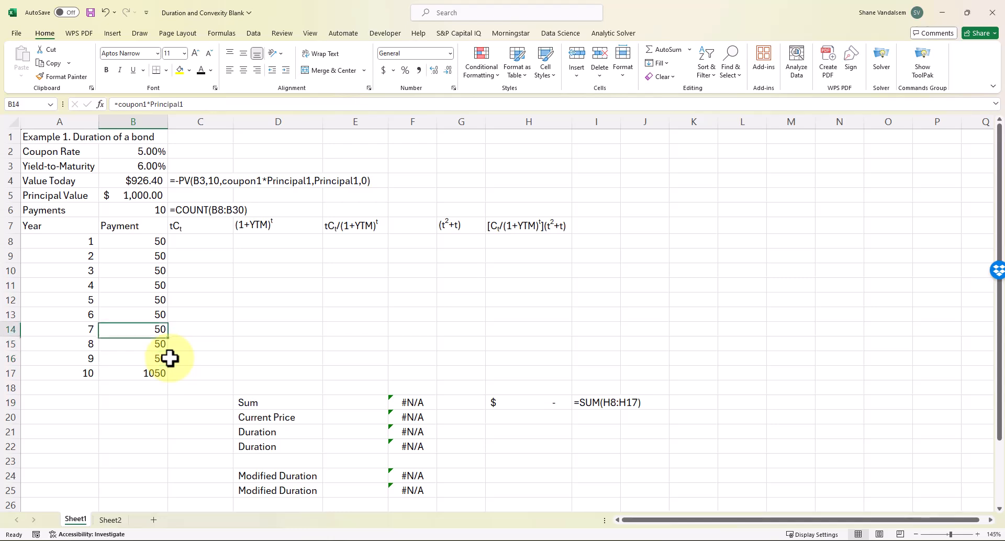
key("Up")
key("Up")
key("Right")
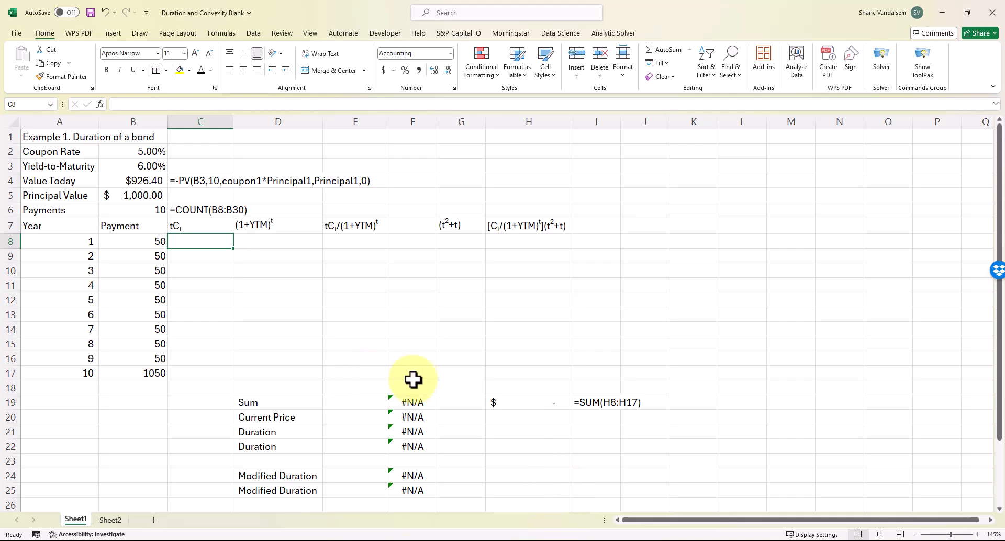
left_click(410, 538)
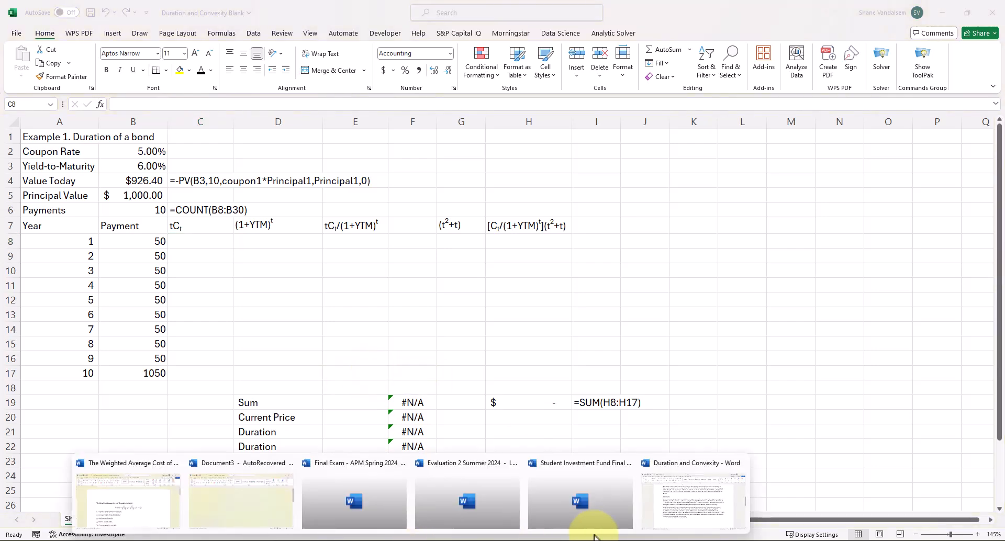
left_click(664, 510)
scroll(489, 432, "up", 10)
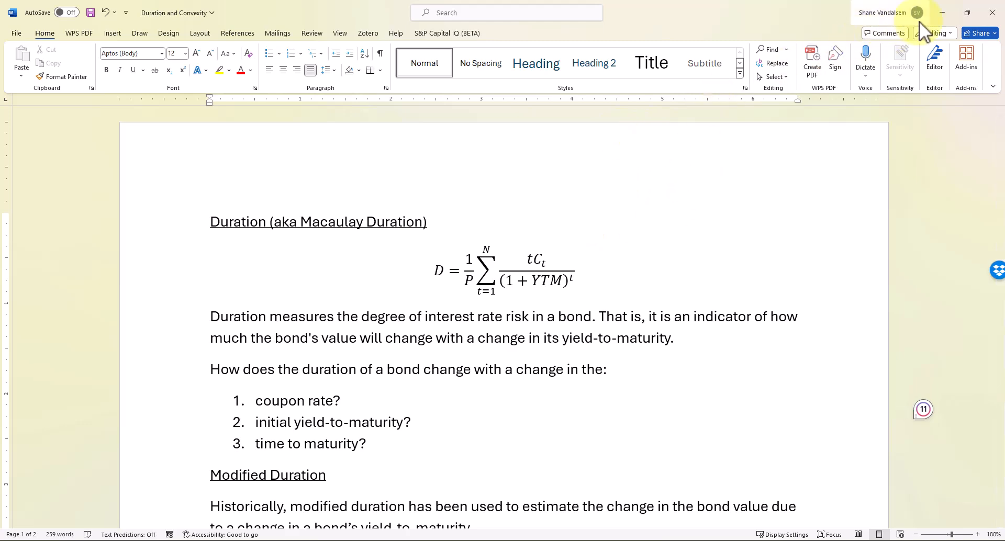
left_click(941, 13)
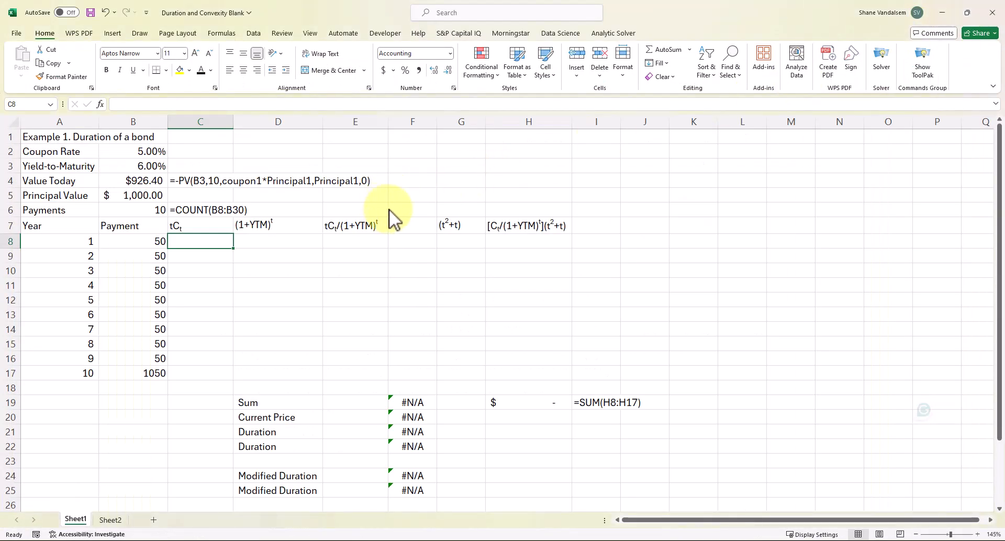
Enter =A8*B8 in C8 and fill it down to C17, from $50.00 to $10,500.00
type("=")
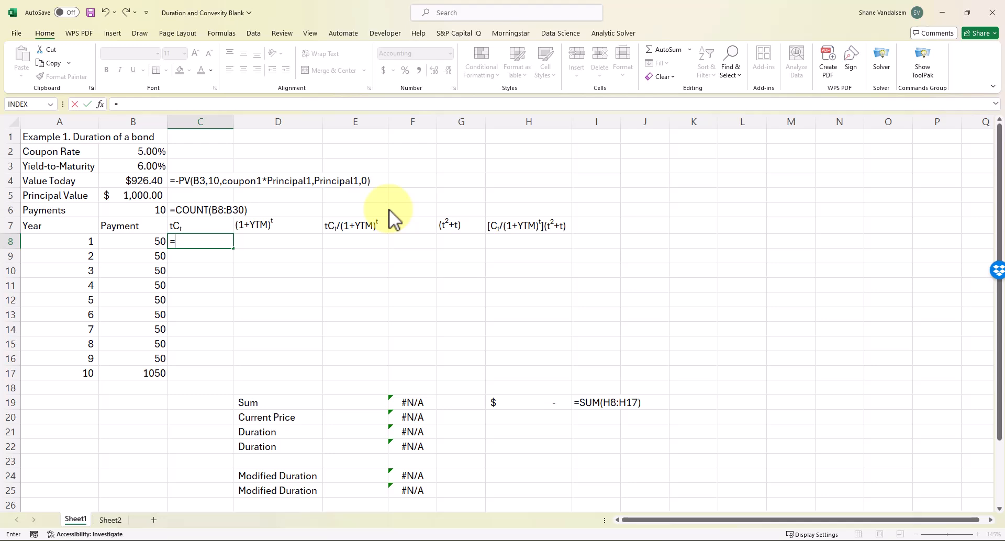
key("Left")
key("Left")
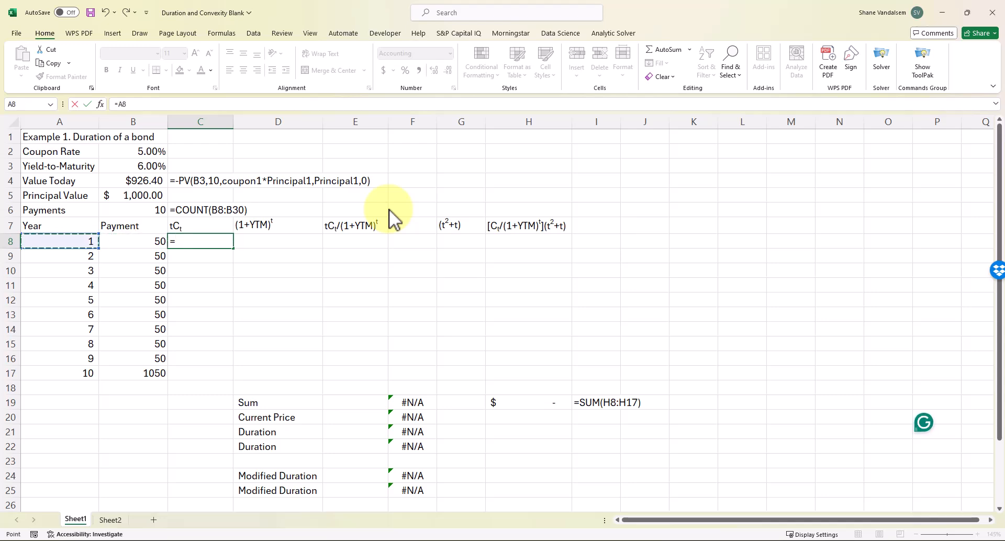
type("*")
key("Left")
key("Return")
key("Up")
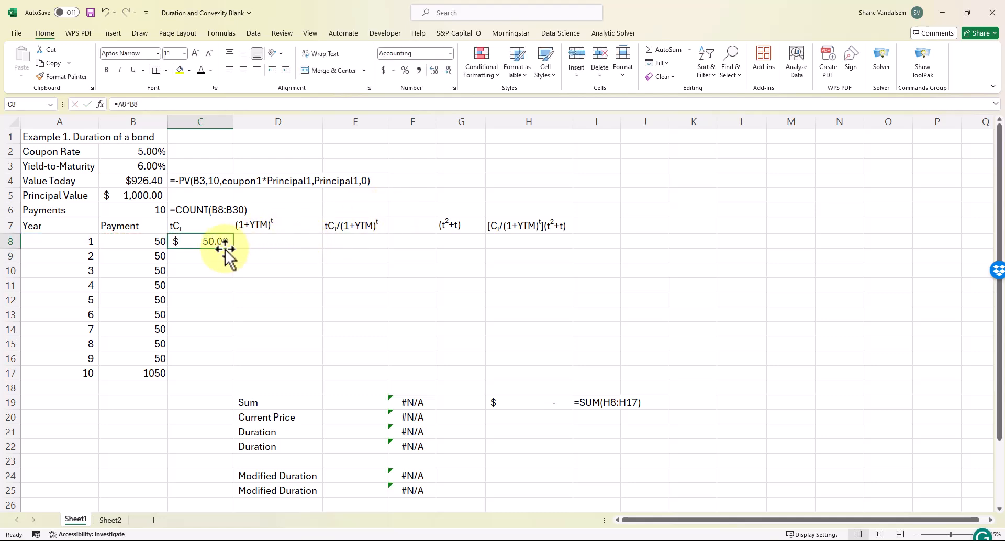
left_click_drag(236, 250, 229, 378)
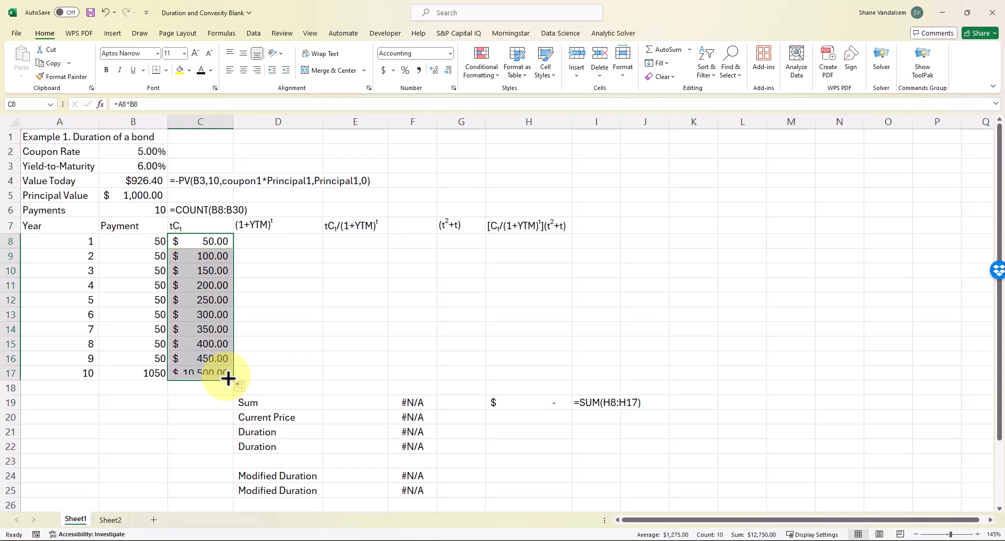
left_click(284, 332)
left_click(292, 238)
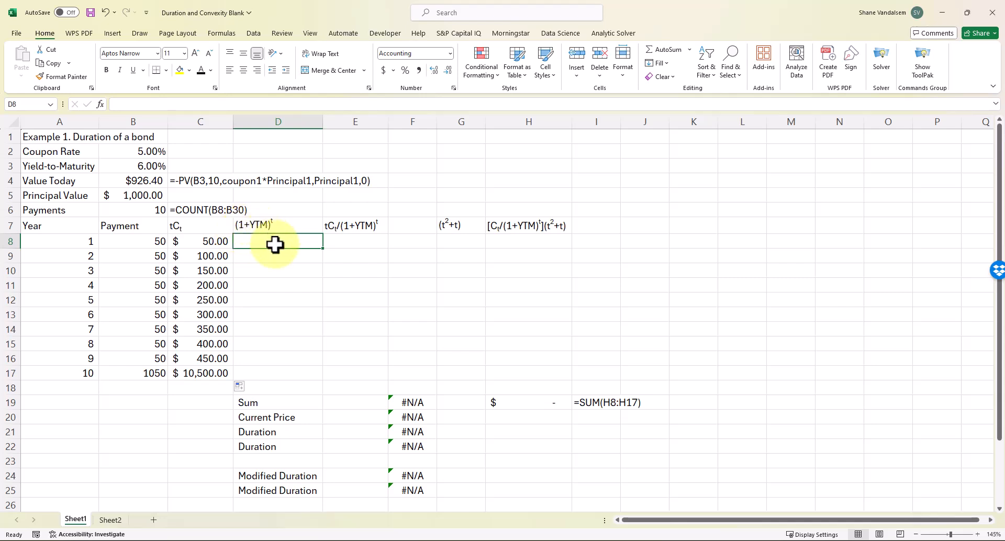
Enter =(1+$B$3)^A8 in D8 and fill it down to D17, rising from 1.06 to 1.79
type("=(1+")
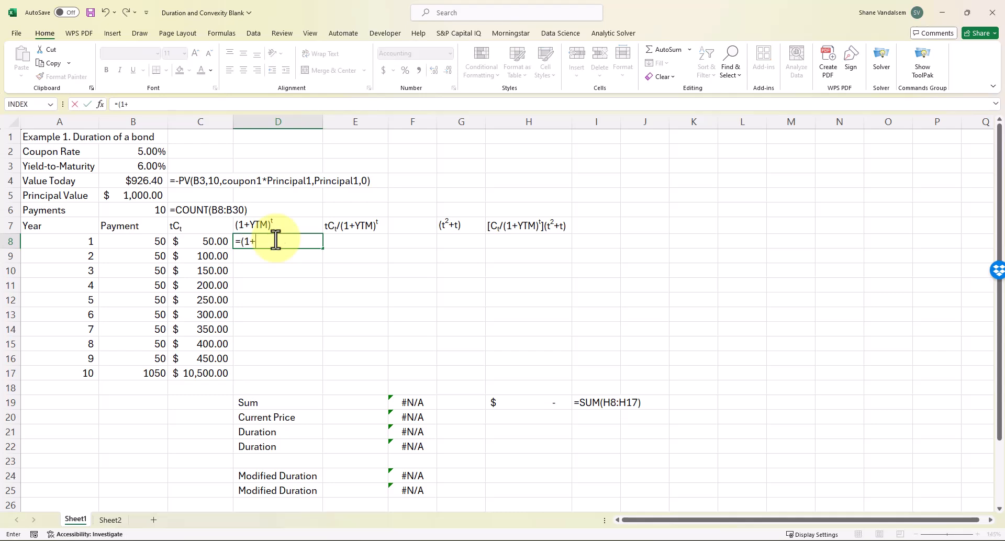
left_click(139, 166)
left_click(127, 104)
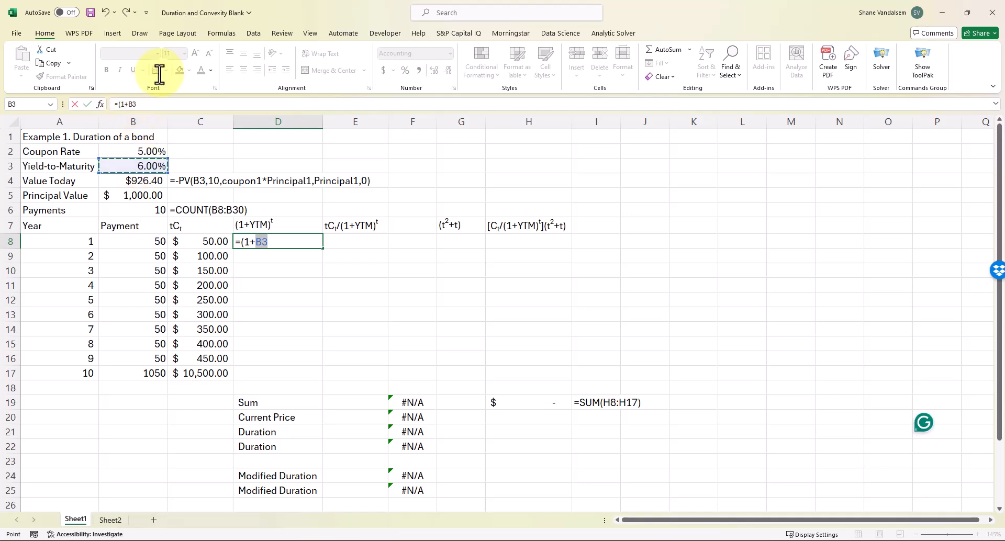
type("$B$3")
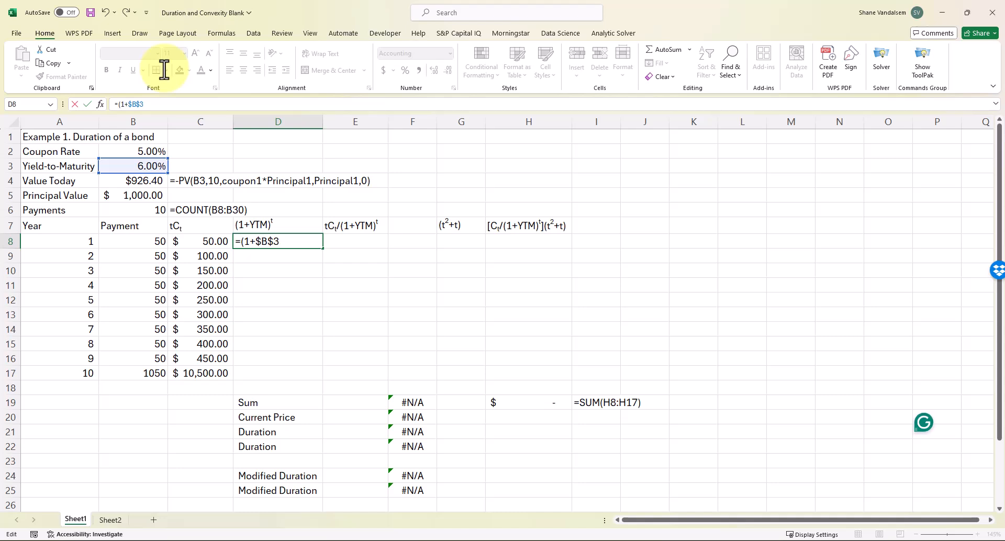
type("^")
left_click(77, 241)
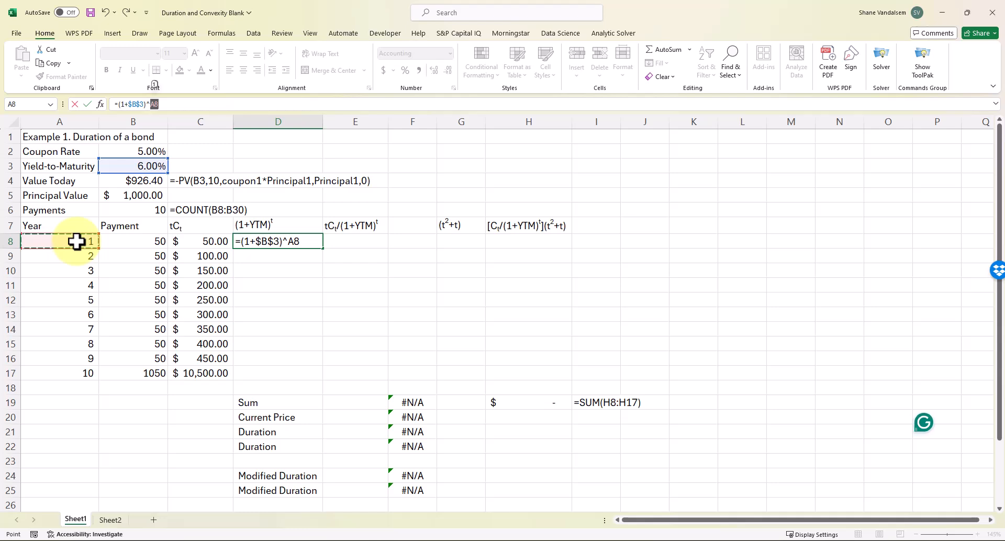
key("Return")
key("Up")
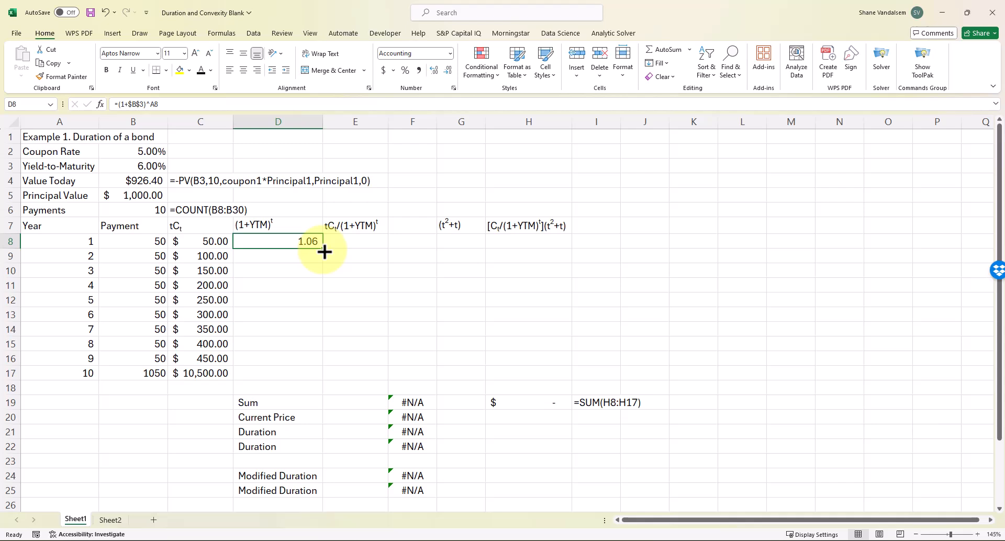
left_click_drag(324, 252, 316, 376)
left_click(352, 238)
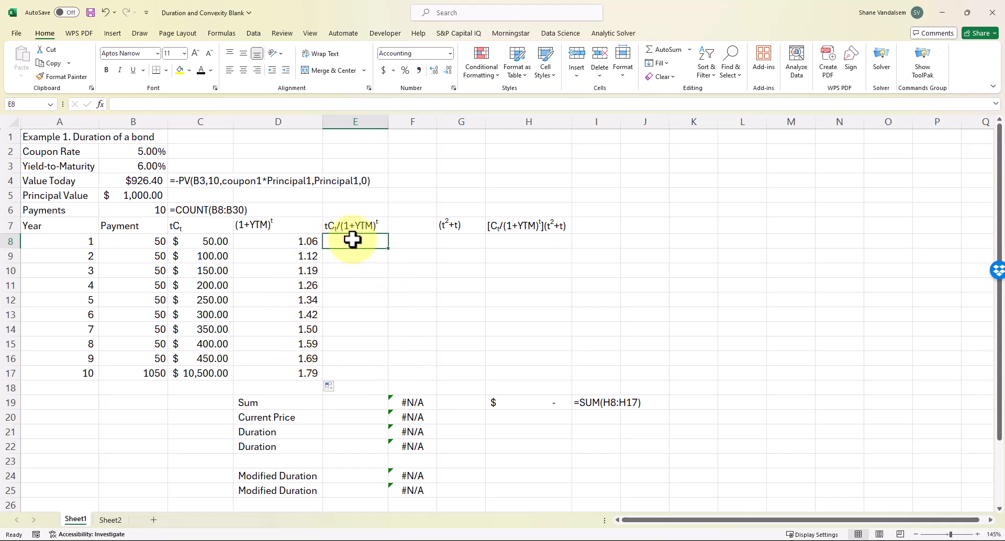
Enter =C8/D8 in E8 and fill it down to E17, from $47.17 to $5,863.15
scroll(352, 239, "down", 1)
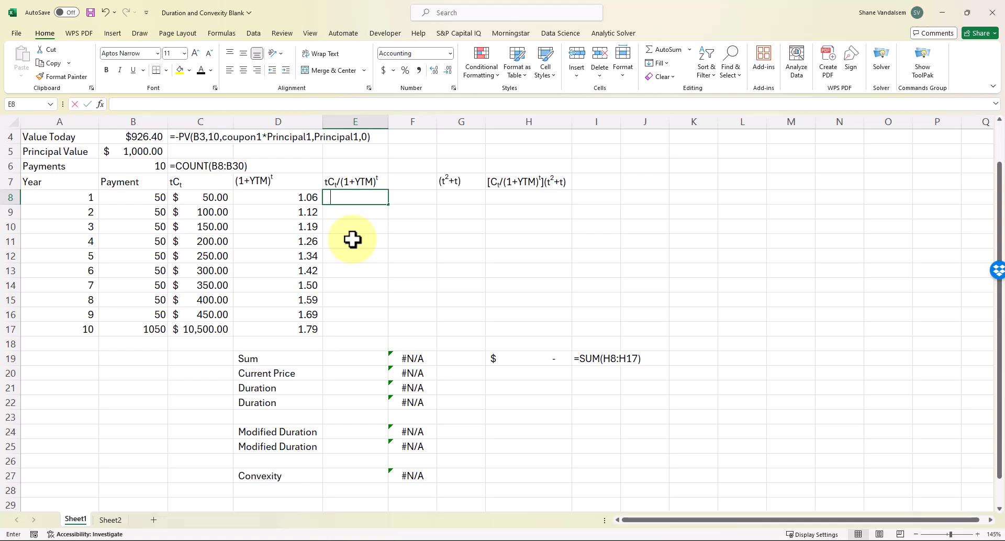
type("=")
key("Left")
key("Left")
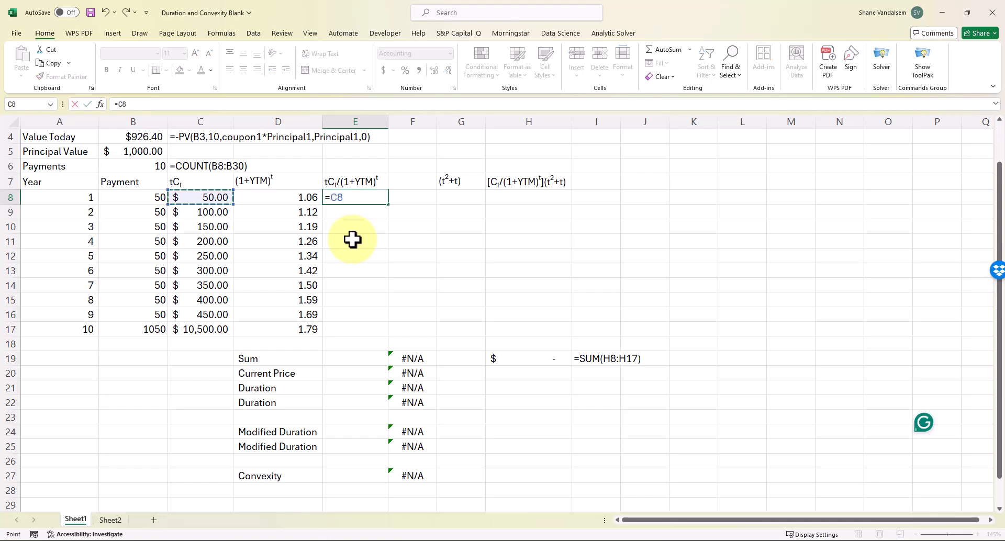
type("/")
key("Left")
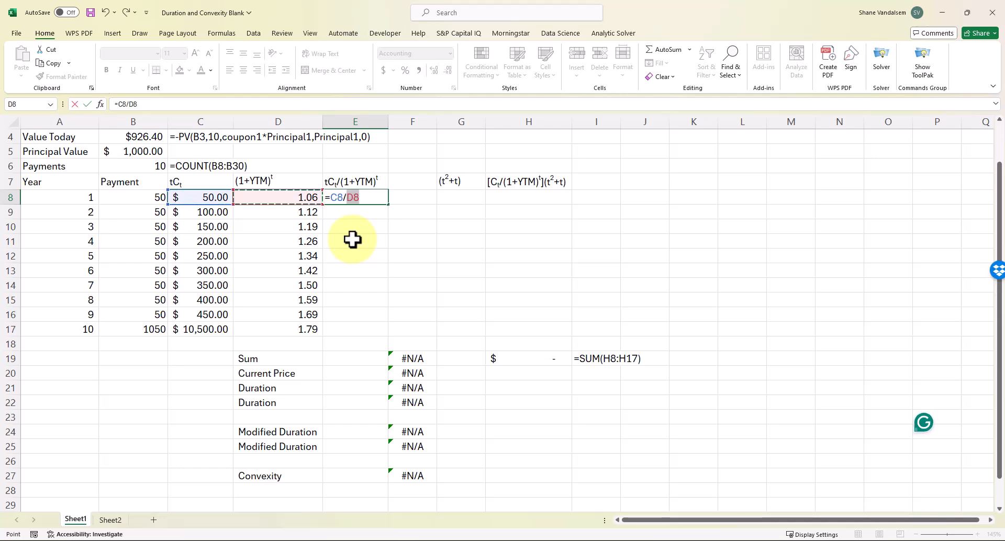
key("Return")
key("Up")
left_click_drag(388, 204, 384, 332)
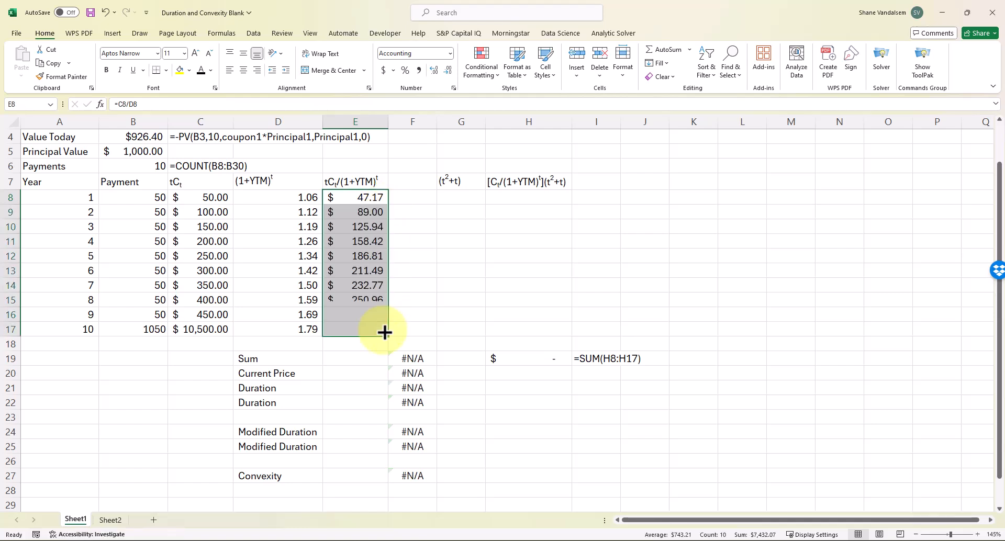
scroll(383, 404, "up", 1)
left_click(383, 404)
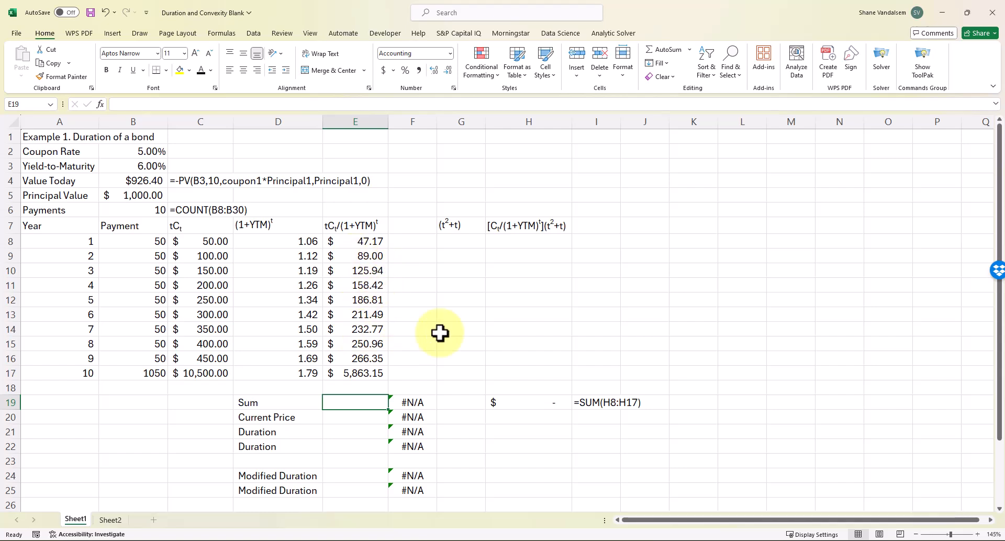
Total E8:E17 with =SUM in E19 ($7,432.07) and set Current Price to =B4 ($926.40)
type("=")
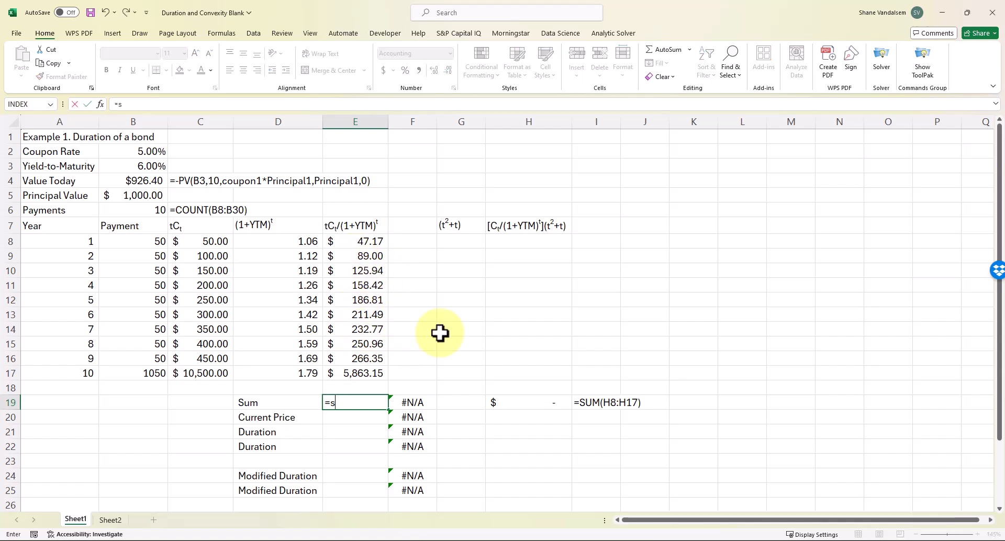
type("s")
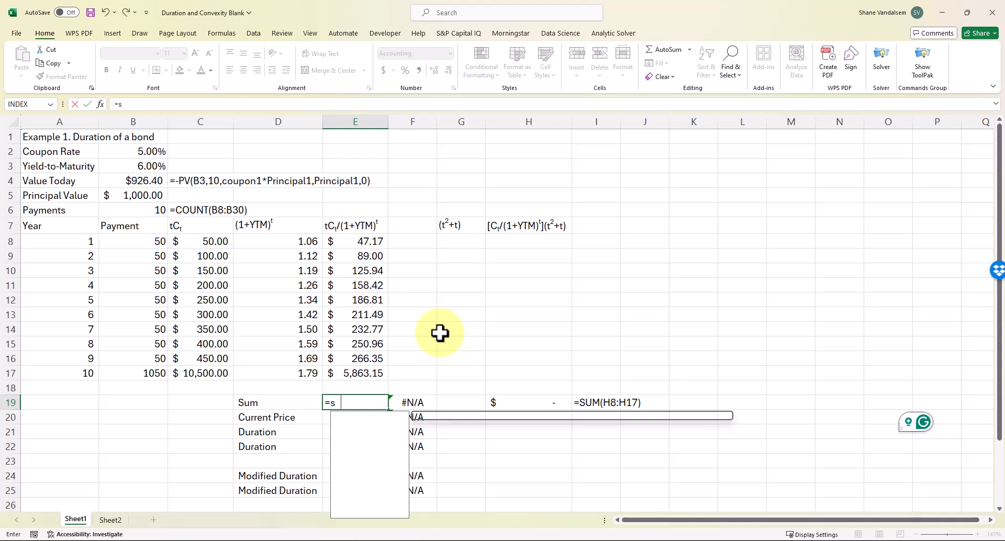
type("um(")
left_click_drag(348, 240, 349, 371)
key("Return")
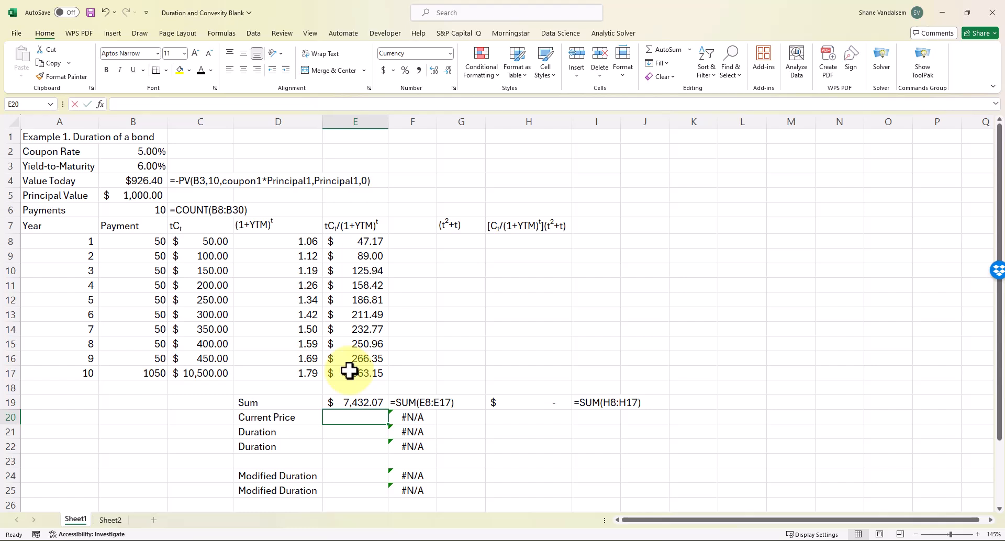
type("=")
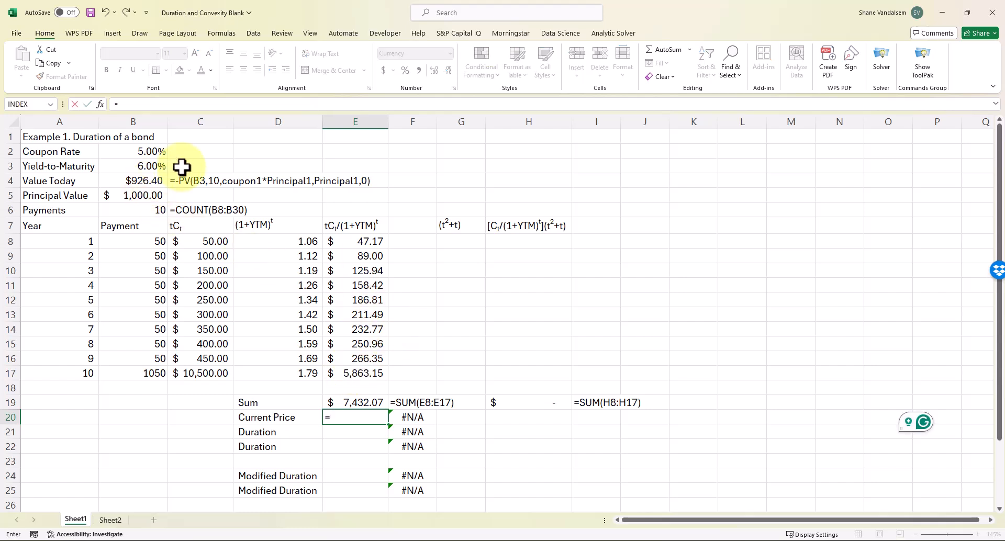
type("B4")
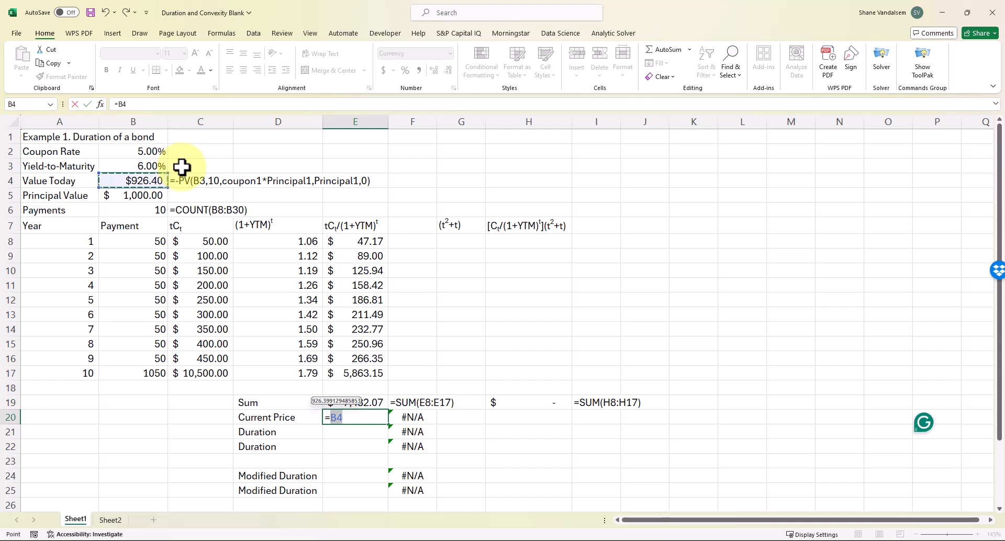
key("Return")
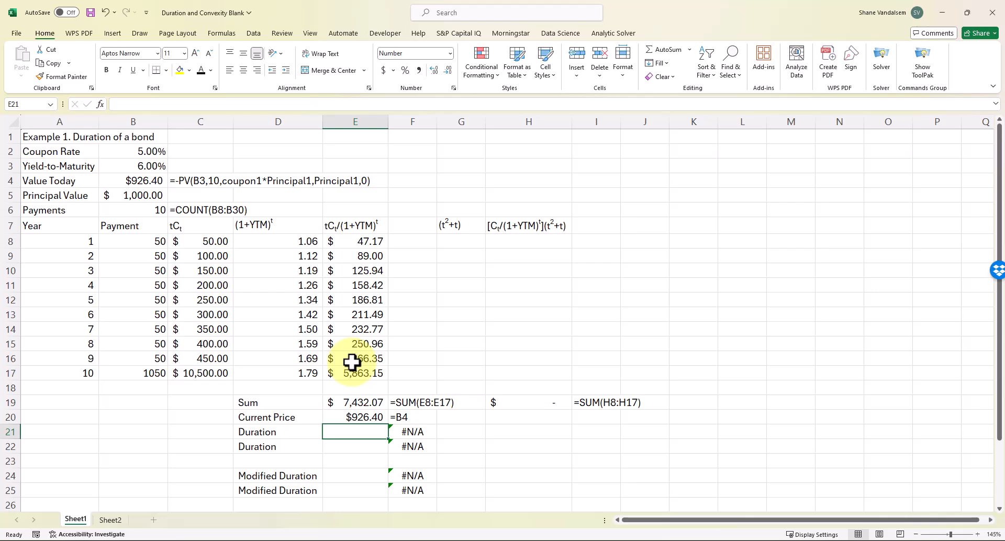
left_click(416, 540)
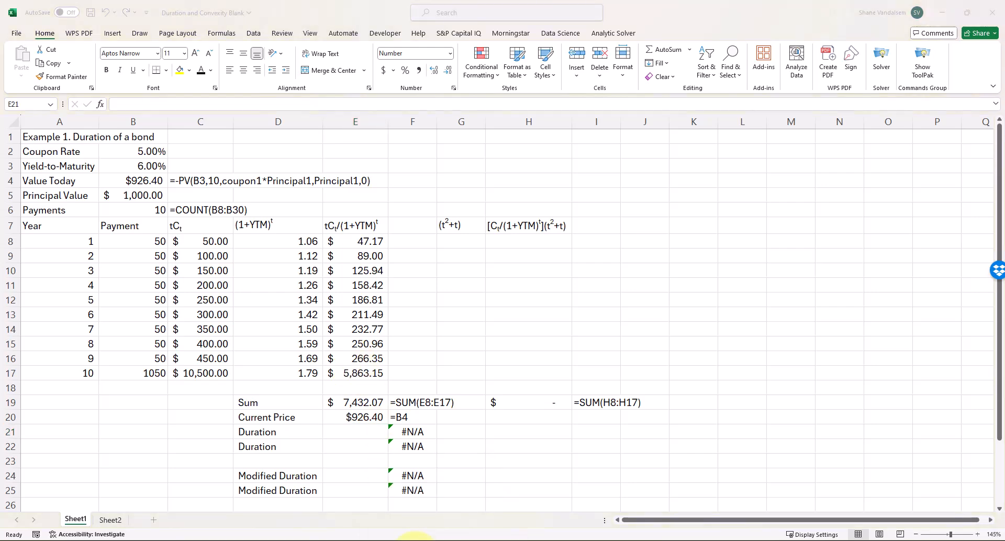
left_click(673, 511)
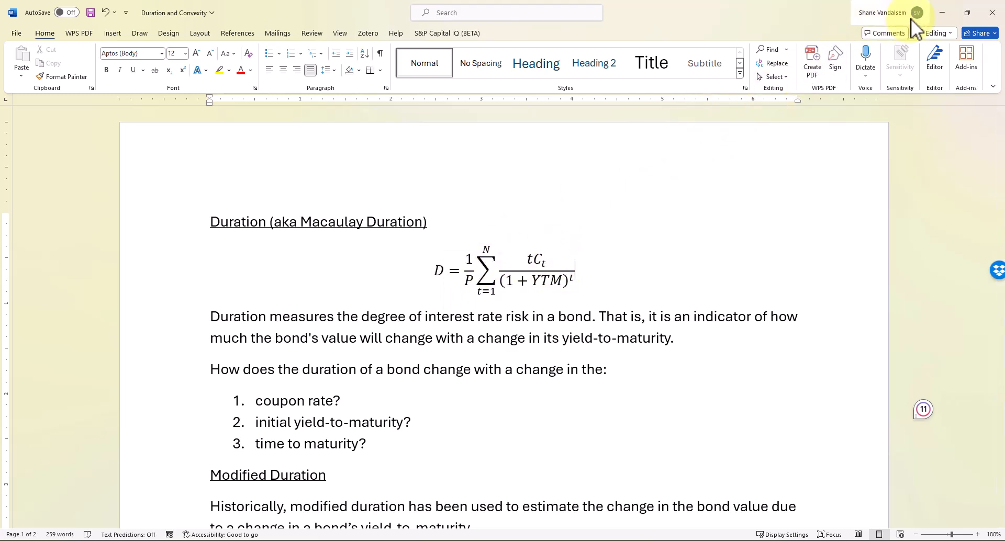
left_click(941, 13)
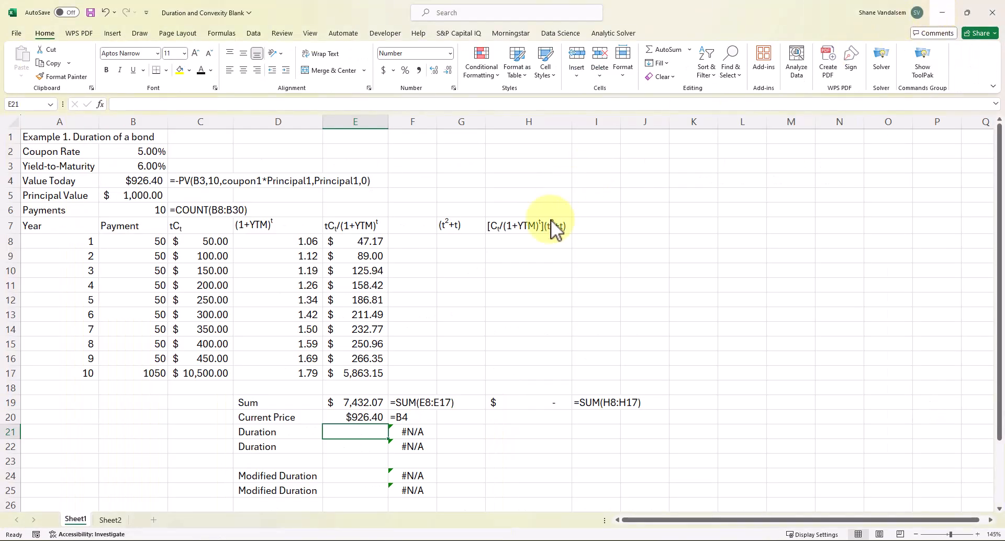
Enter =1/E20*E19 in E21 so Duration equals Sum divided by Current Price, 8.02
type("=1/")
key("Up")
type("*")
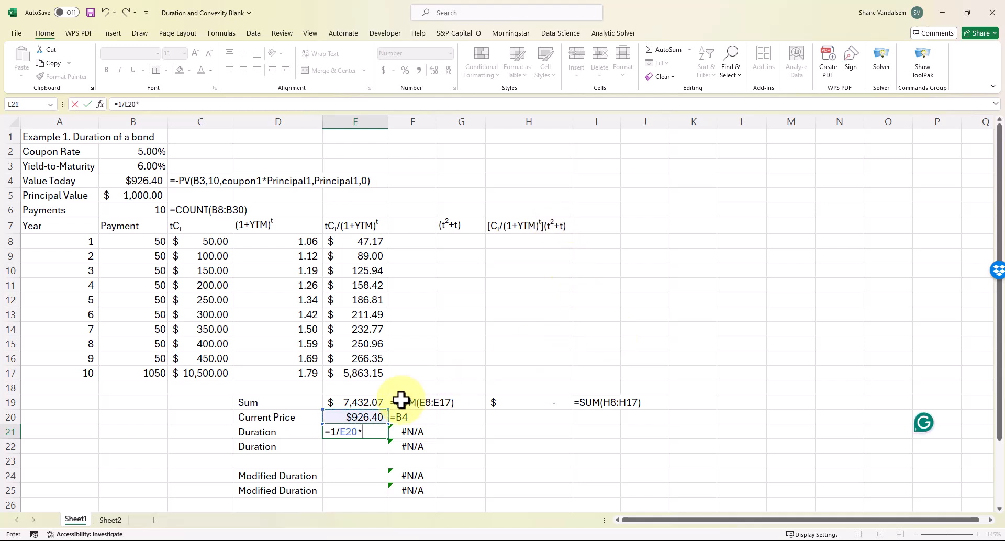
left_click(364, 403)
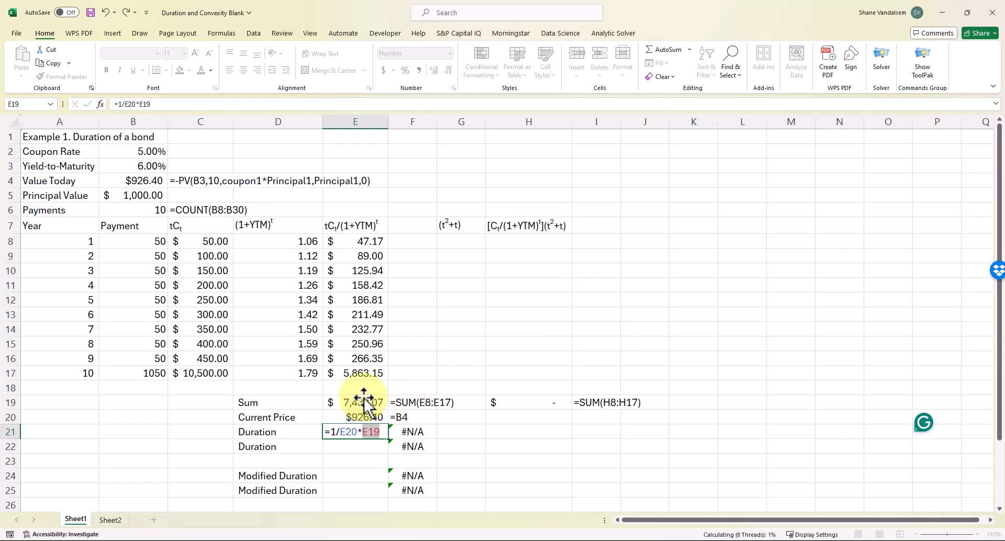
key("Return")
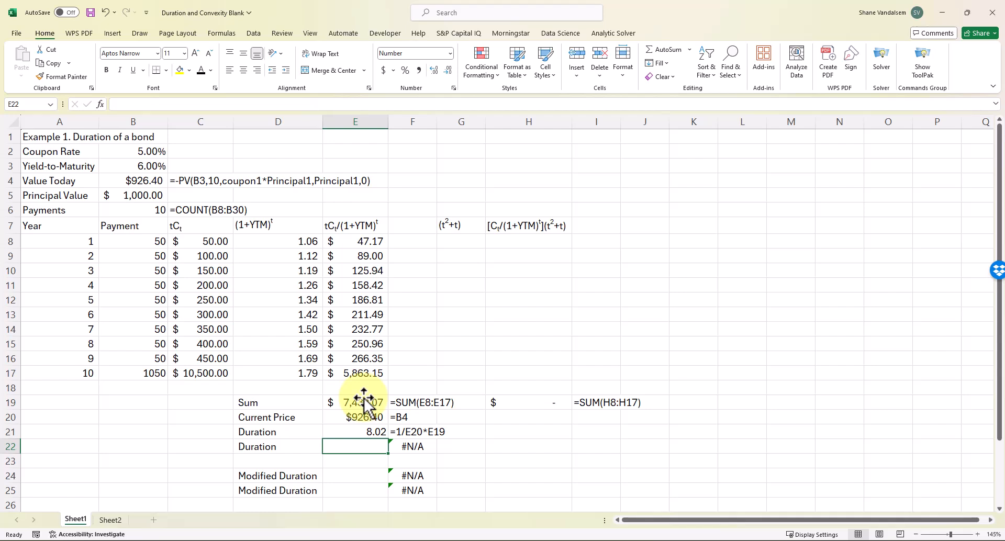
Enter =DURATION(DATE(2000,1,1),DATE(2010,1,1),coupon1,B3,1,1) in E22, returning a duration of 8.02
type("=d")
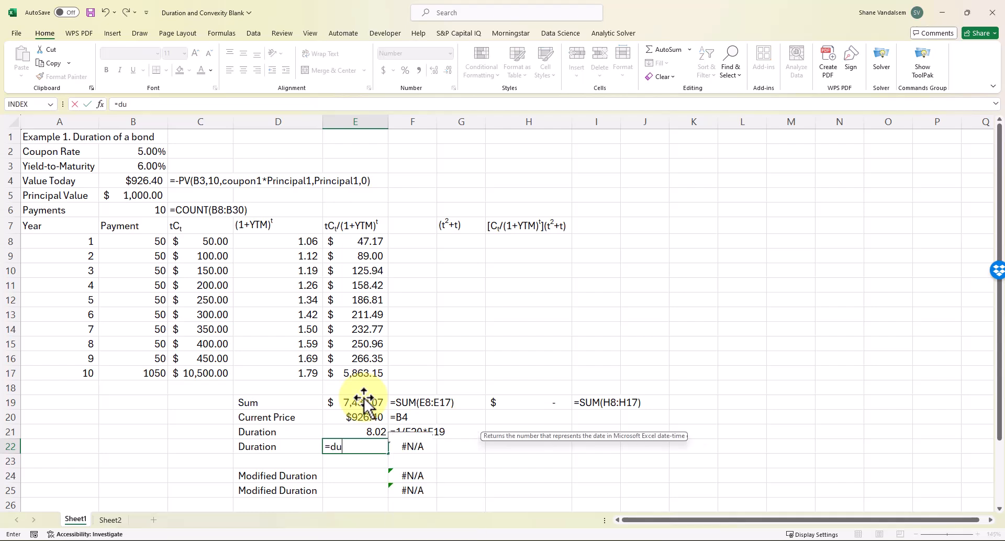
type("uration")
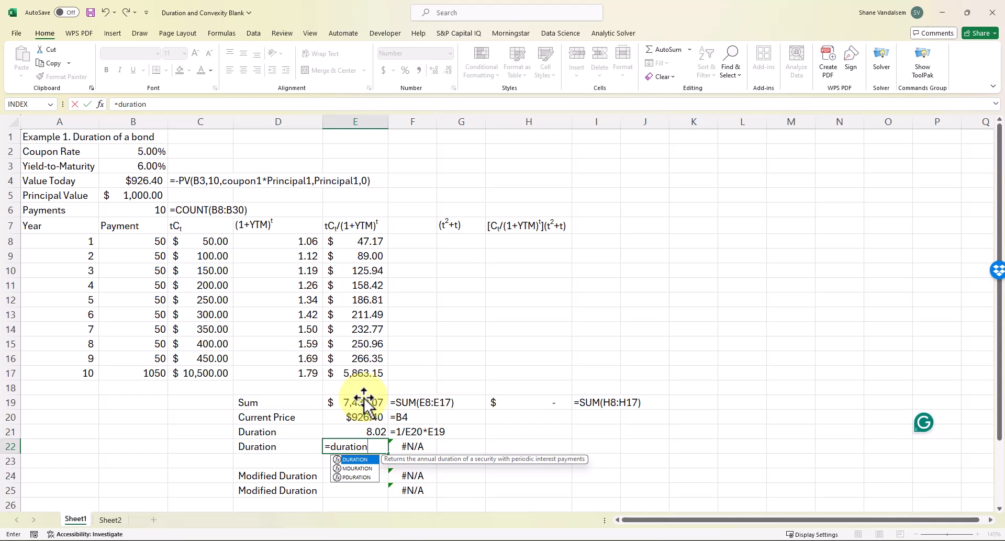
type("(")
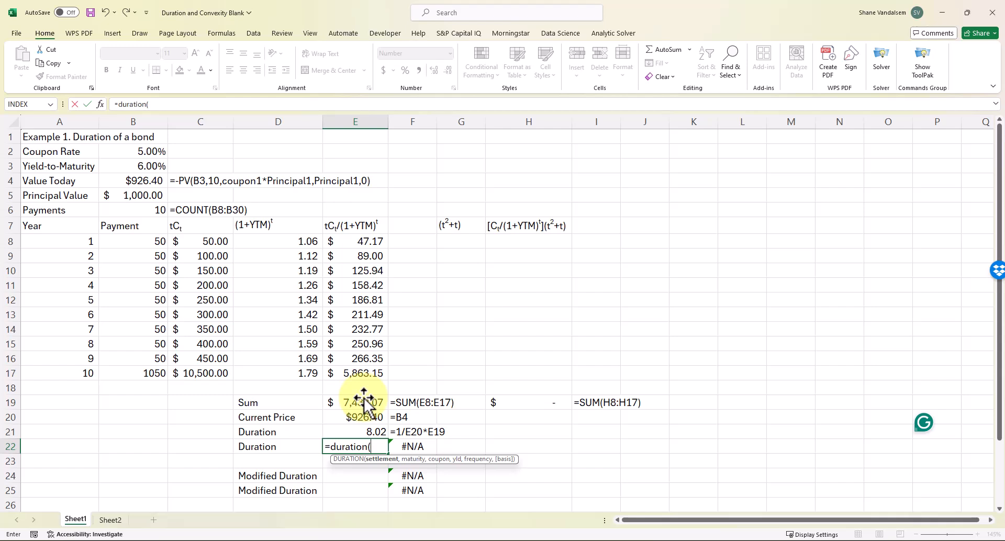
type("date(")
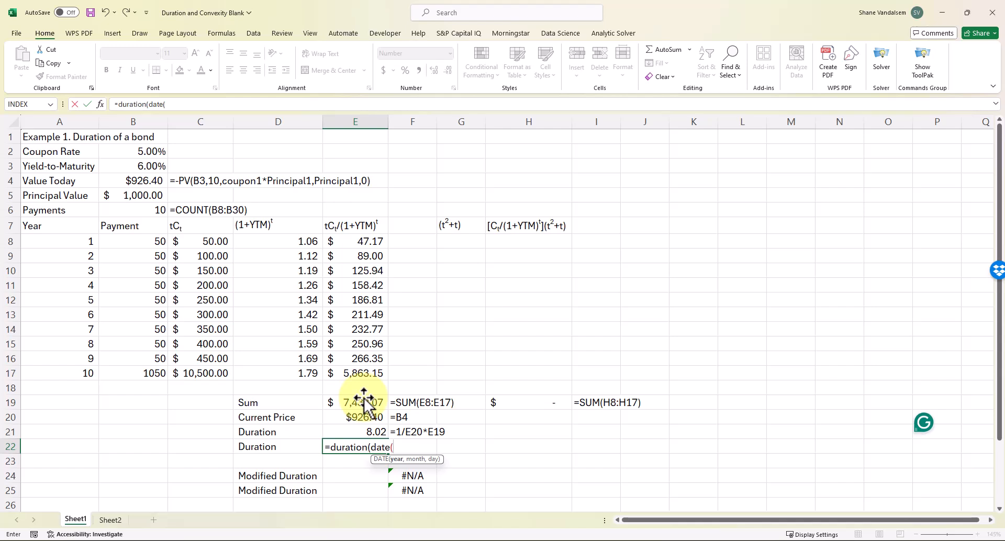
type("2000")
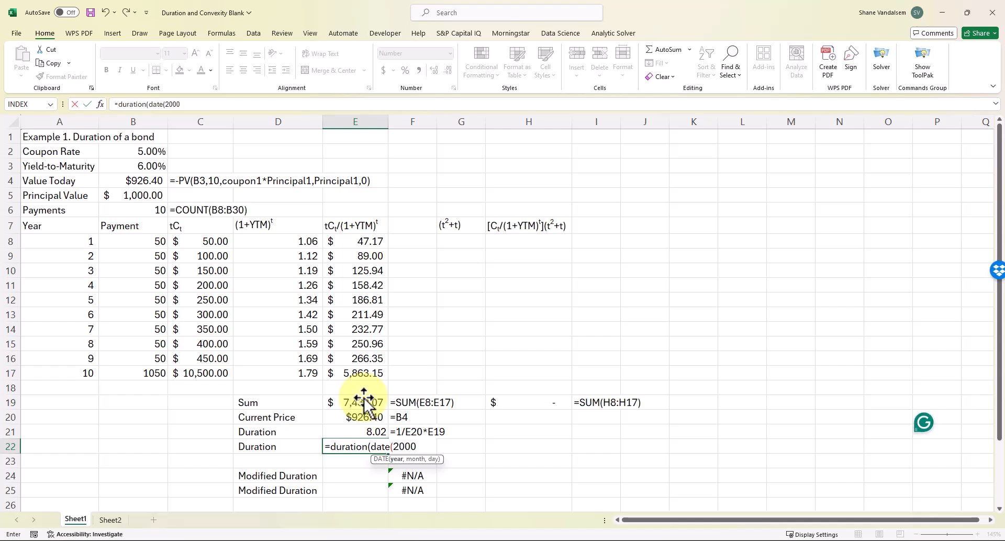
type(",1,1)")
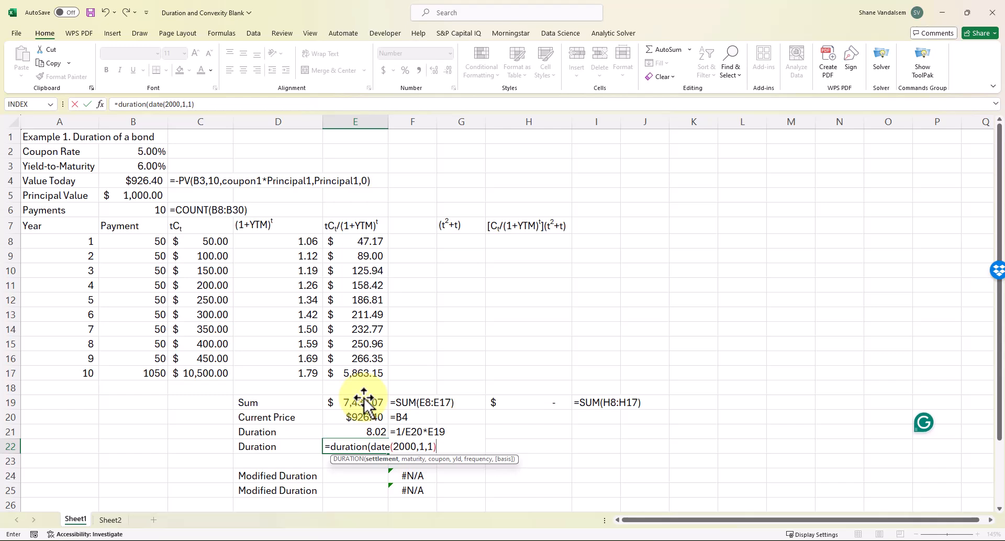
type(",")
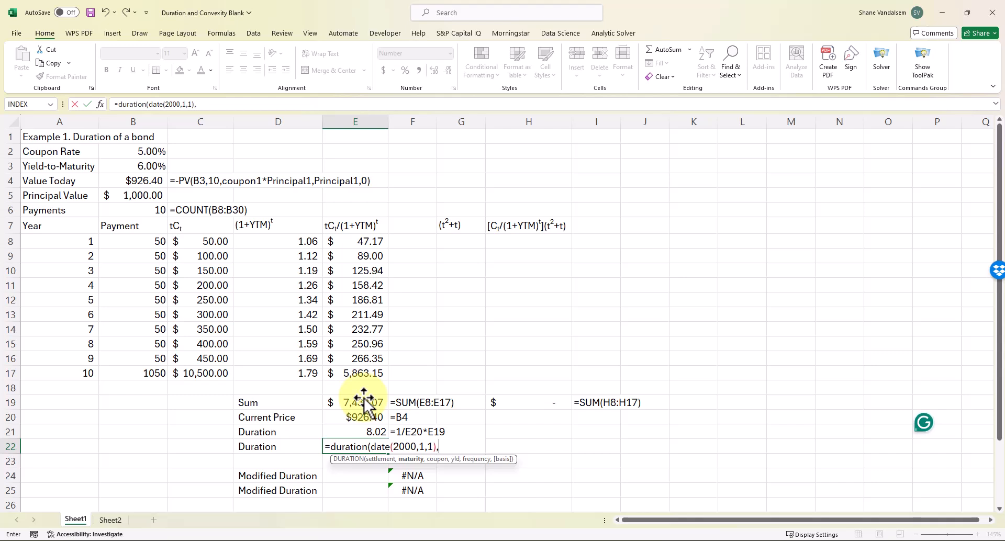
type("date")
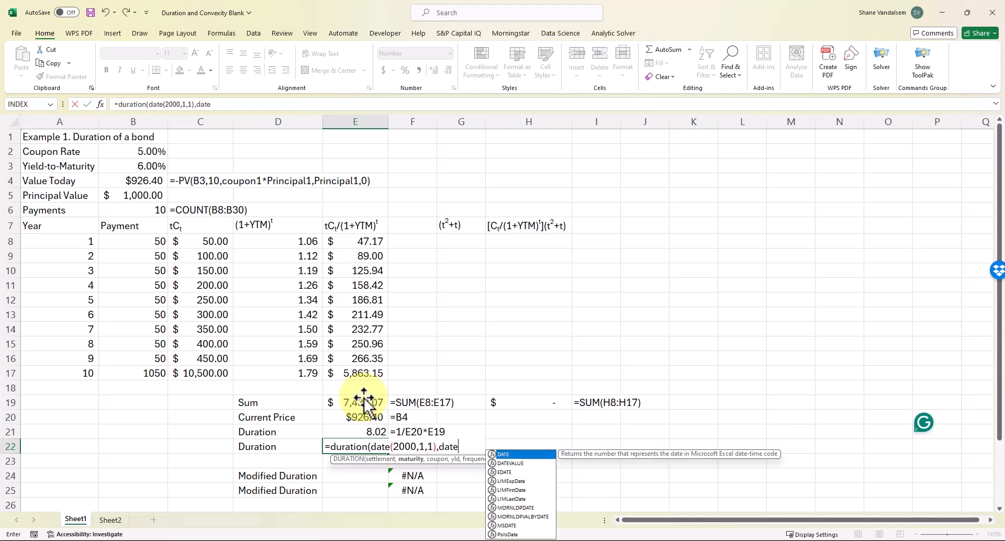
type("(201")
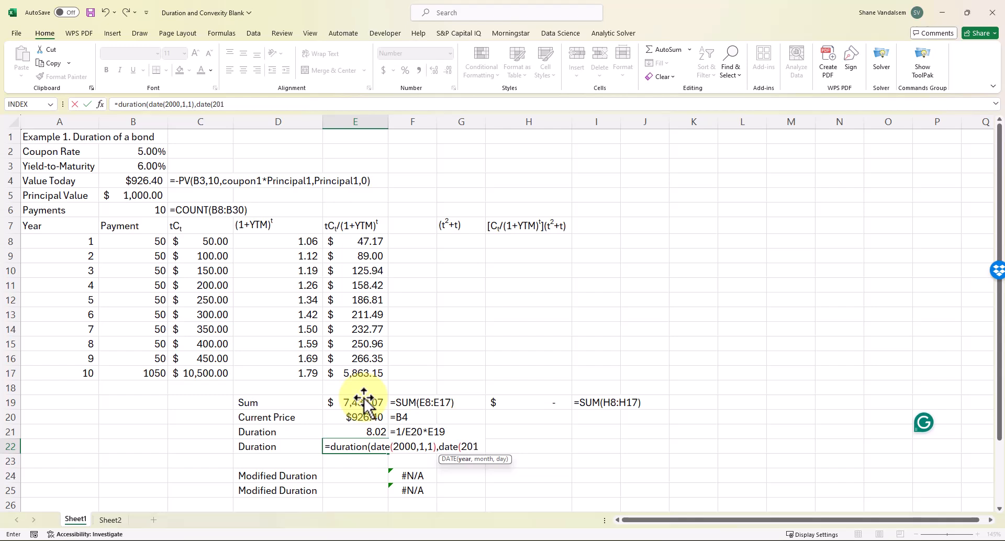
type("0,1,1)")
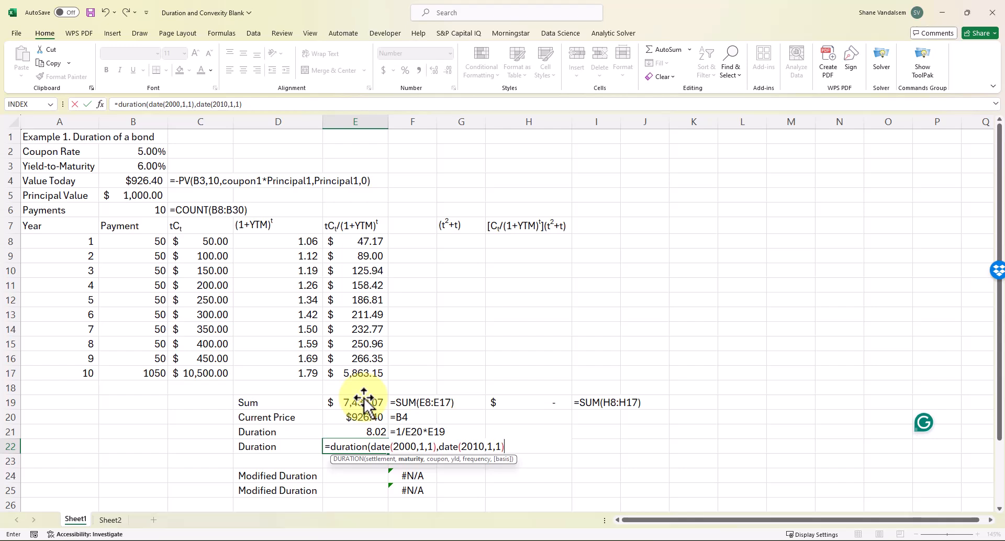
type(",")
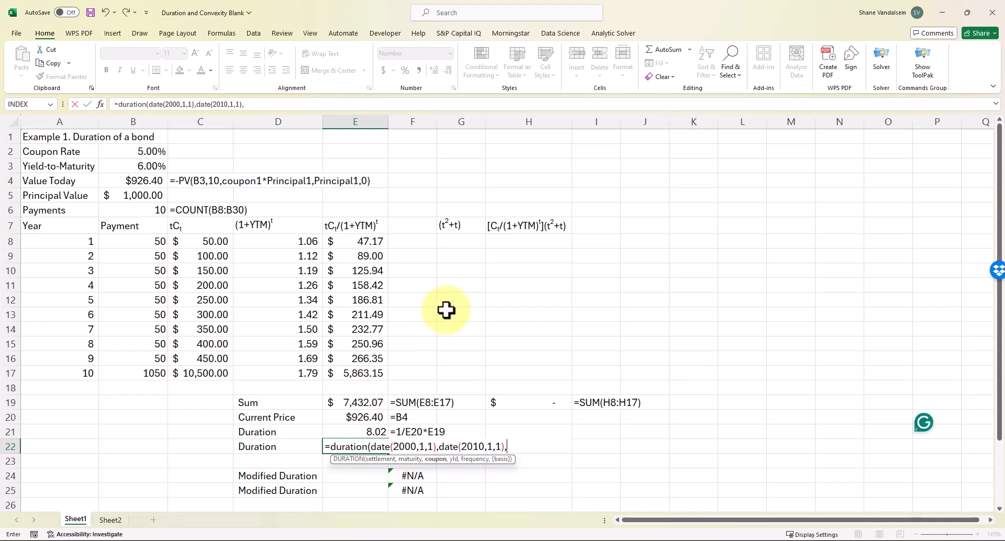
left_click(151, 152)
type(",")
left_click(134, 166)
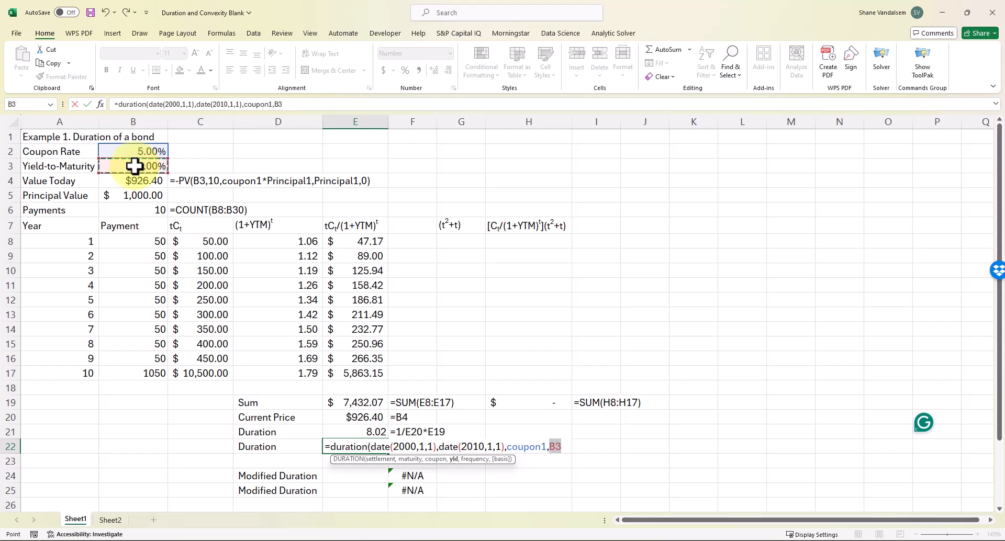
type(",")
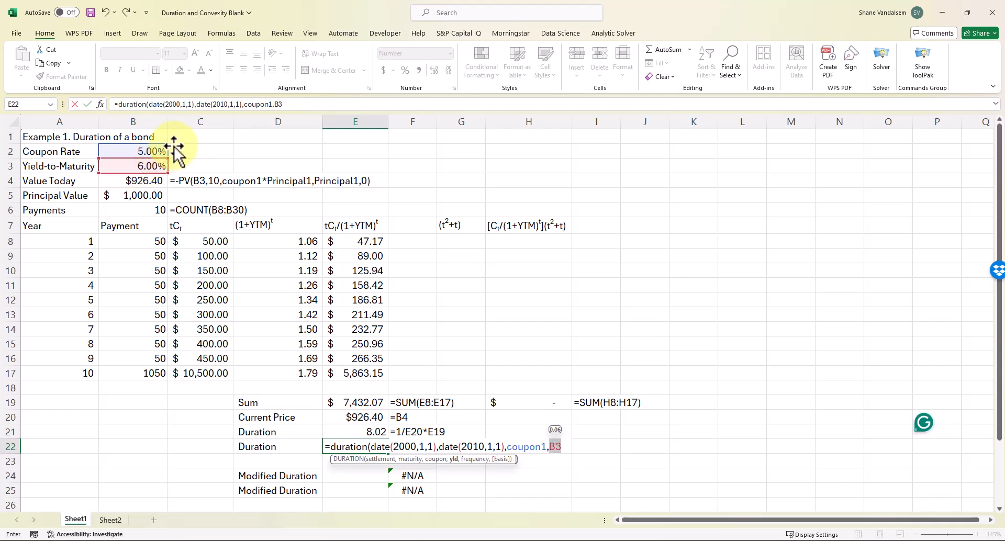
type("1")
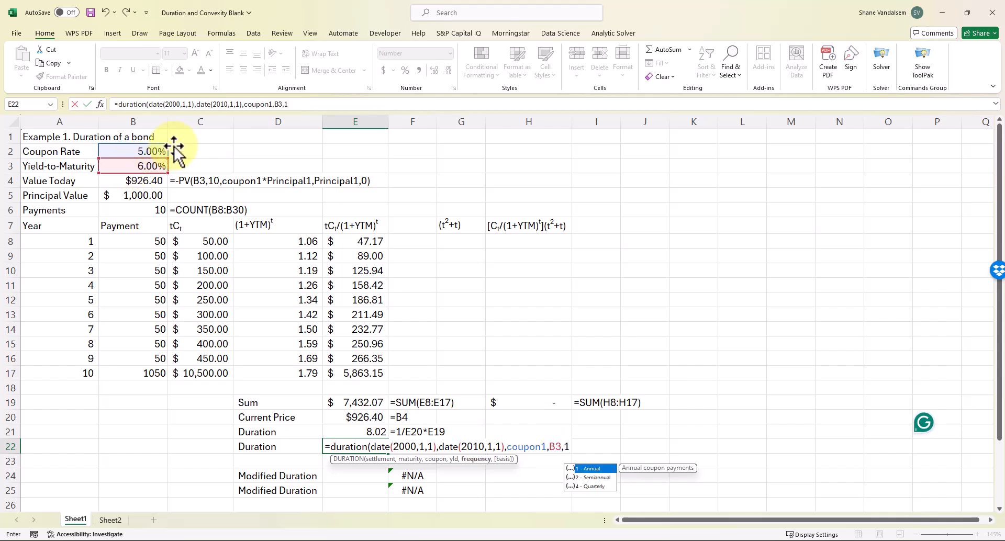
type(",1")
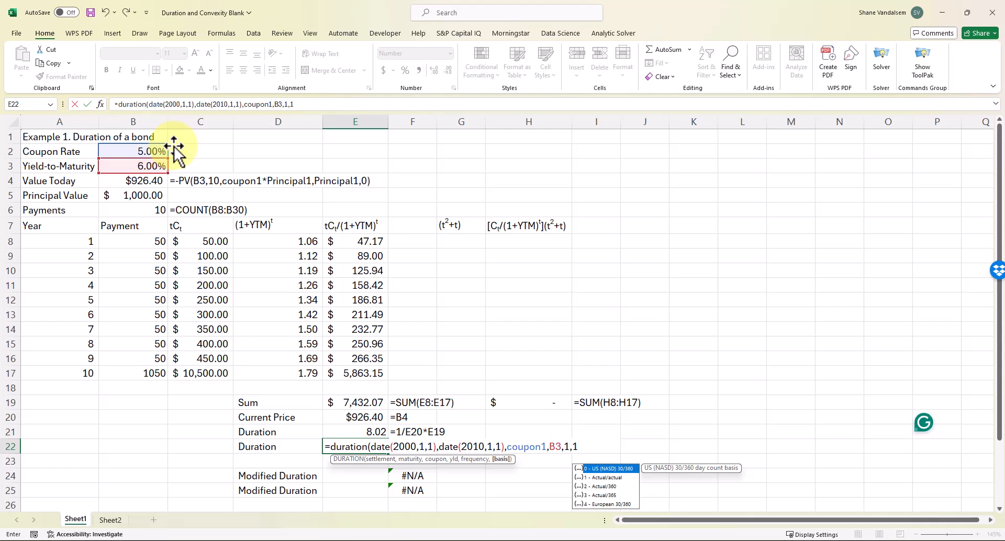
key("BackSpace")
type("1)")
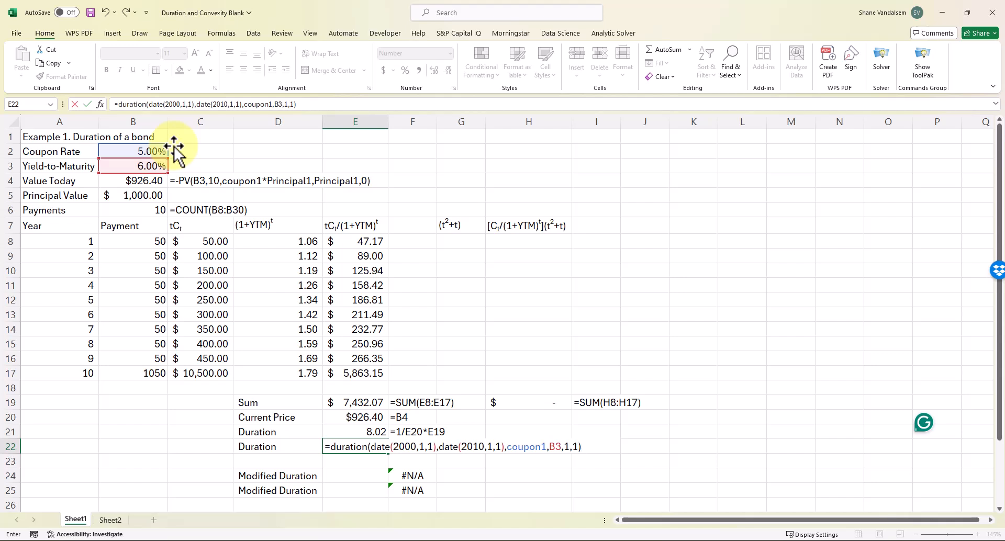
key("Return")
key("Up")
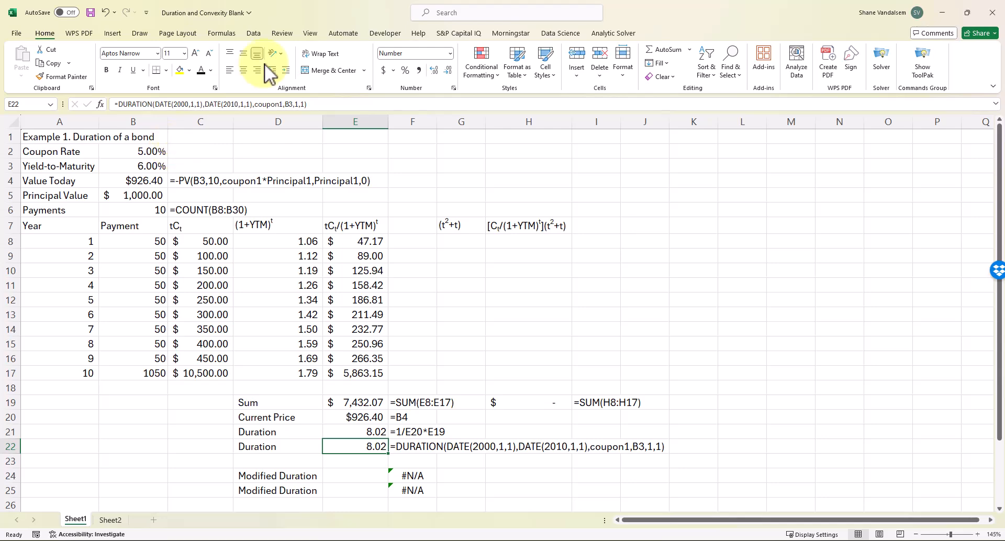
mouse_move(411, 536)
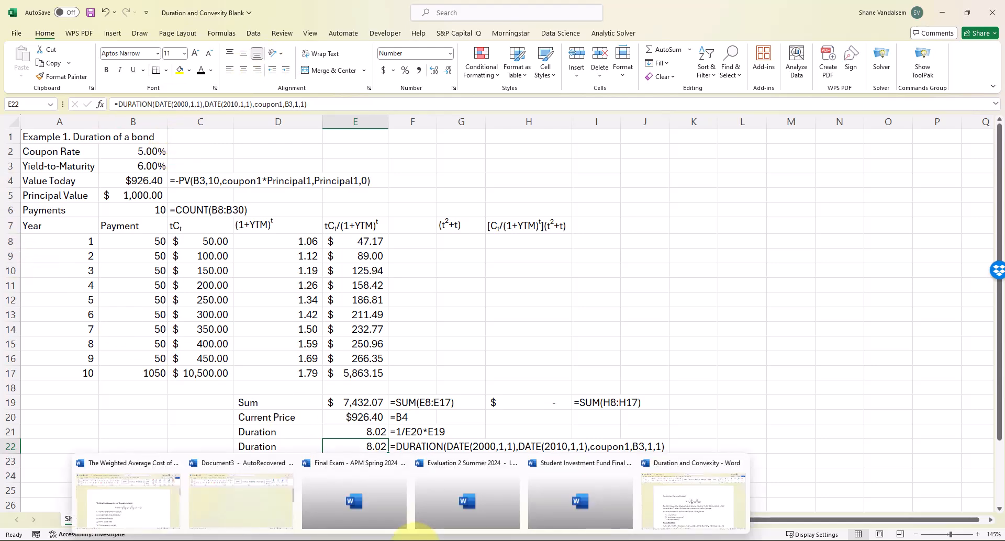
left_click(671, 503)
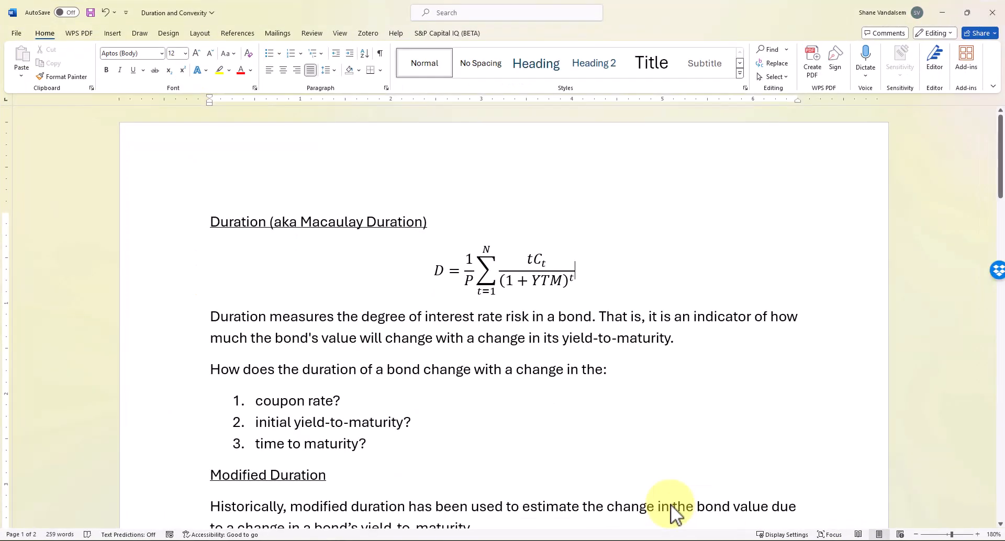
scroll(445, 396, "down", 3)
scroll(445, 396, "down", 2)
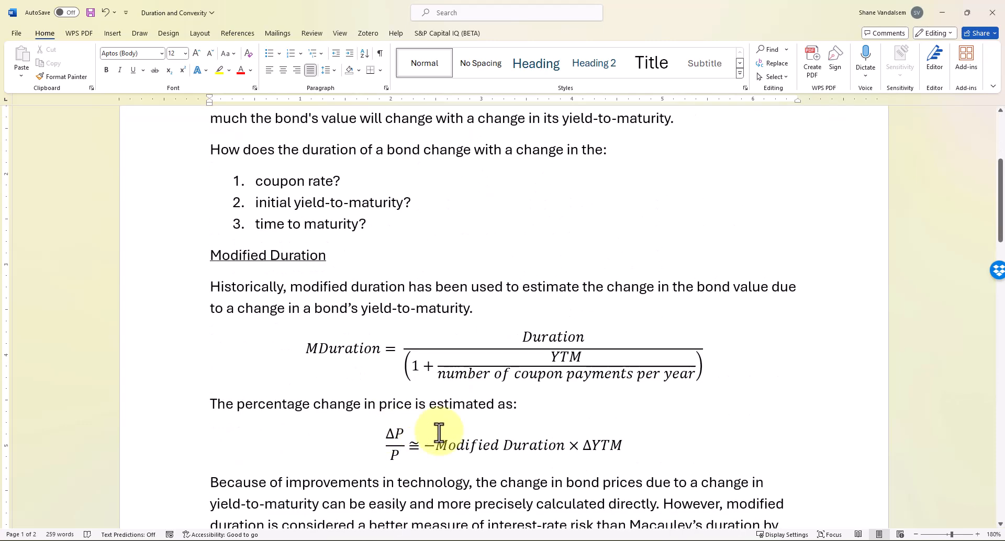
scroll(545, 271, "up", 2)
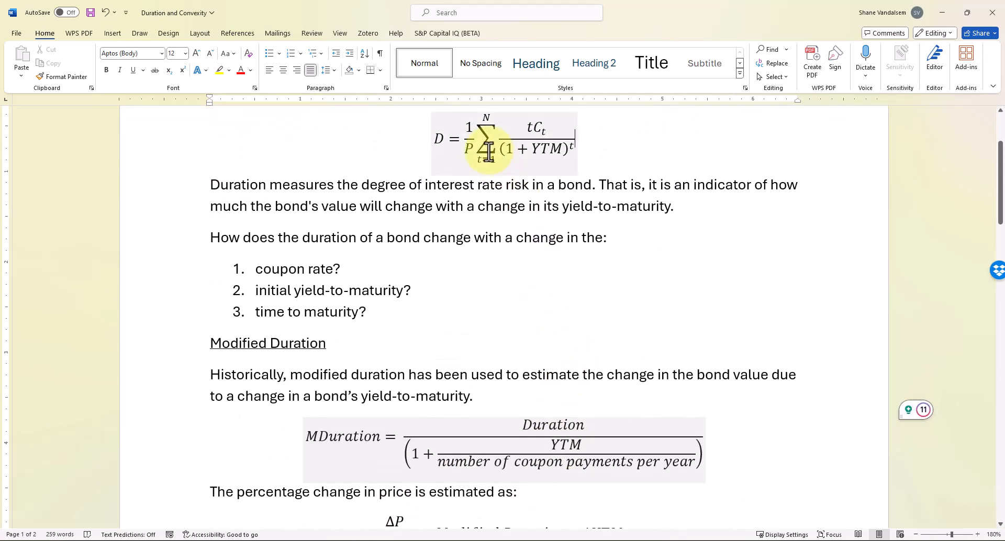
scroll(541, 345, "down", 2)
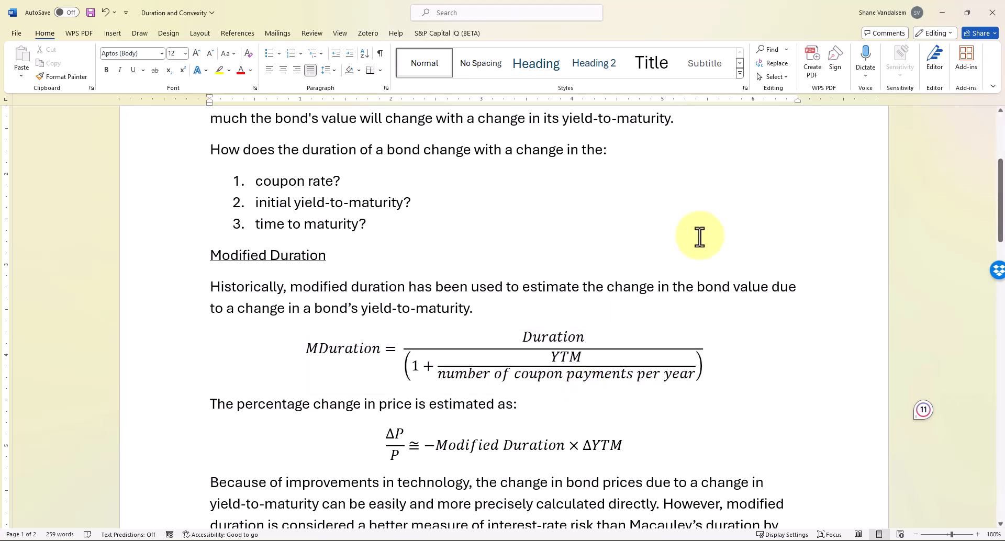
Back in the workbook, enter =E21/(1+B3) in E24, giving modified duration 7.57
left_click(946, 7)
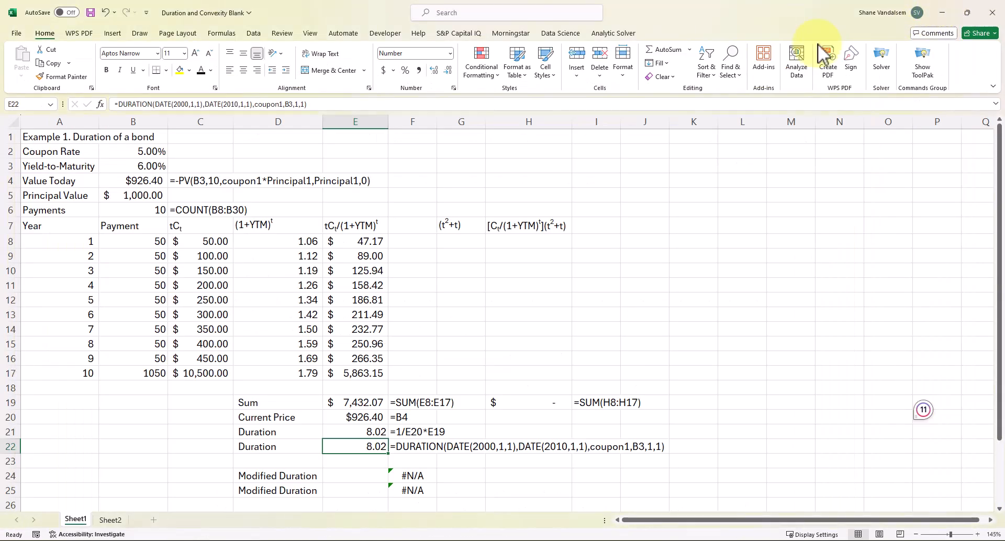
left_click(363, 472)
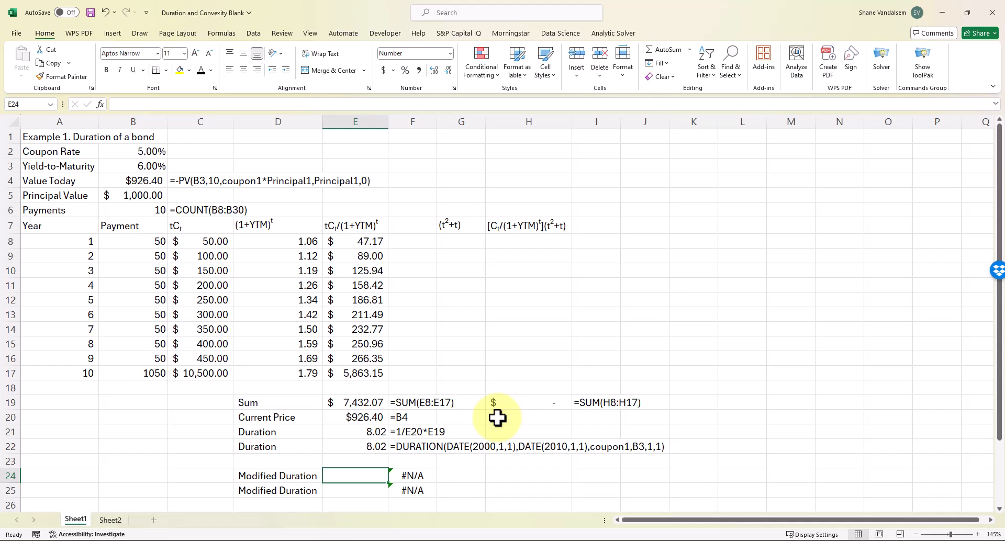
type("=")
key("Up")
key("Up")
key("Up")
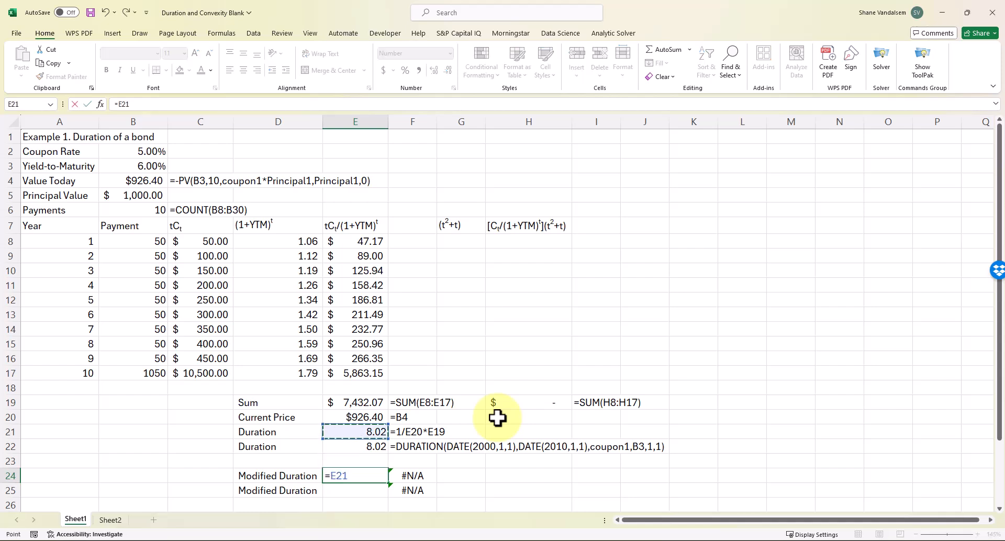
type("/(1+")
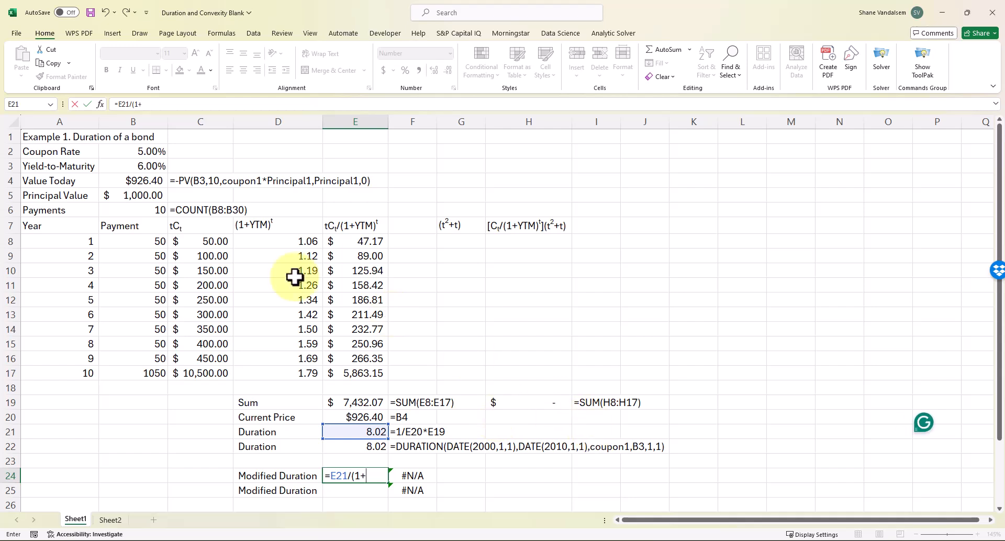
left_click(143, 166)
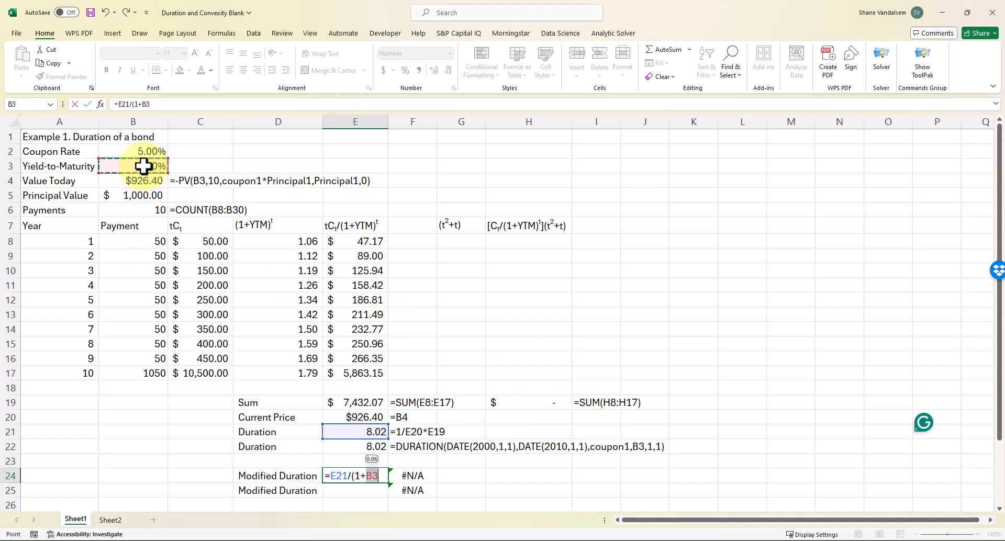
type(")")
key("Return")
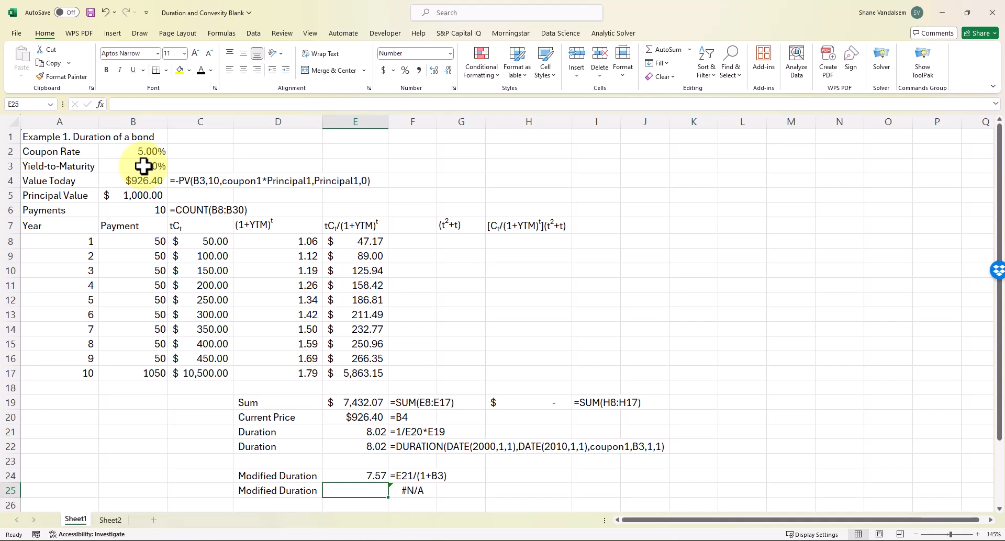
Enter =MDURATION(DATE(2000,1,1),DATE(2010,1,1),coupon1,B3,1,1) in E25 (7.57), then select E27 beside Convexity
type("=mduration(")
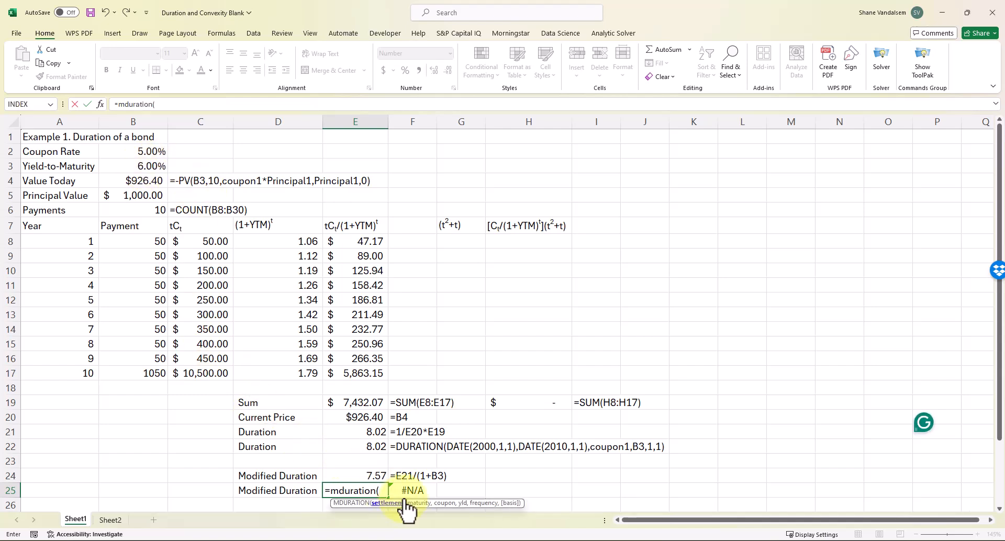
type("date")
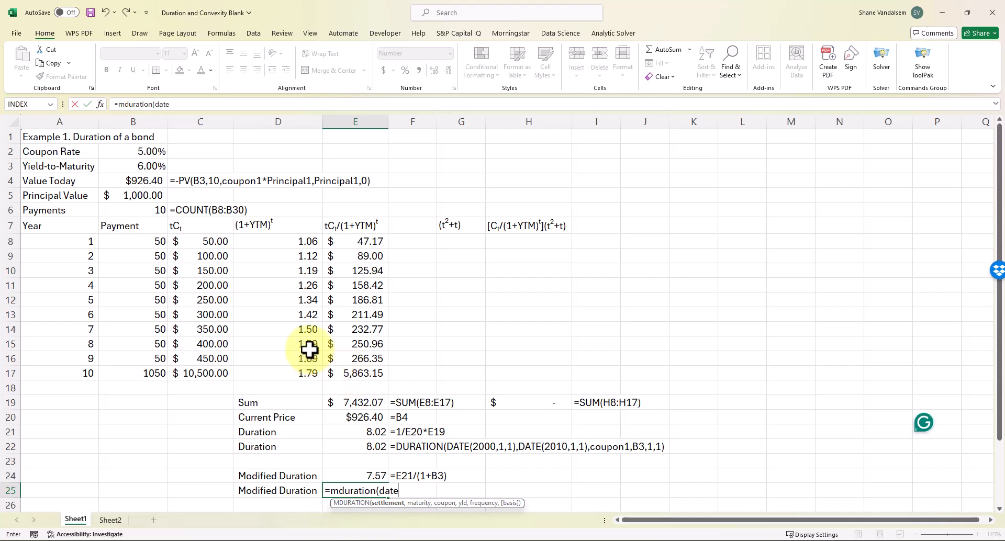
type("(20")
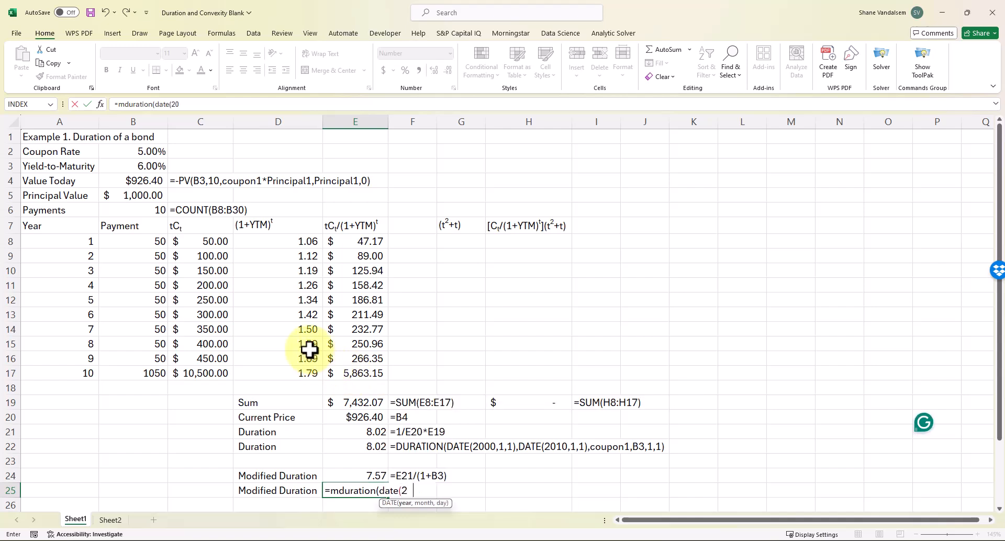
type("00,1,1")
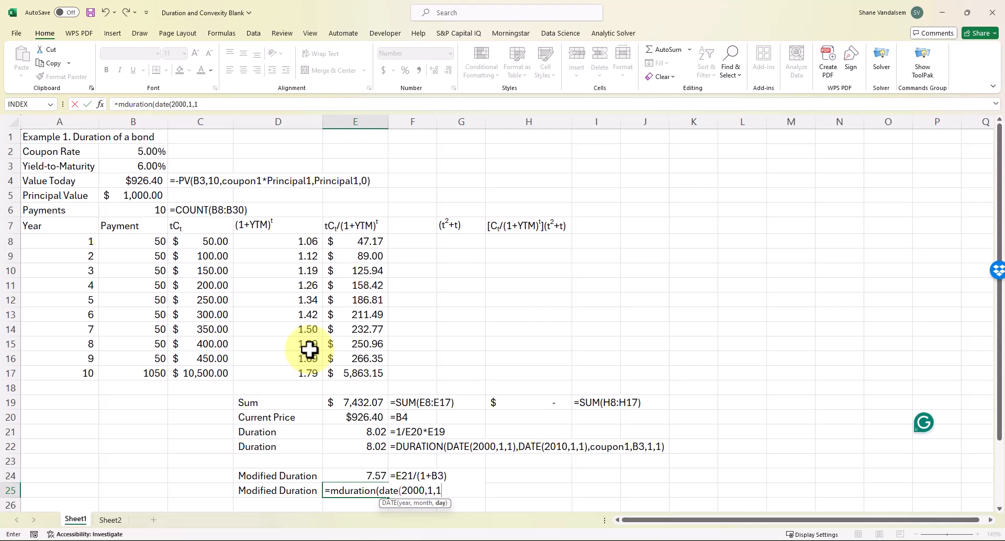
type(")")
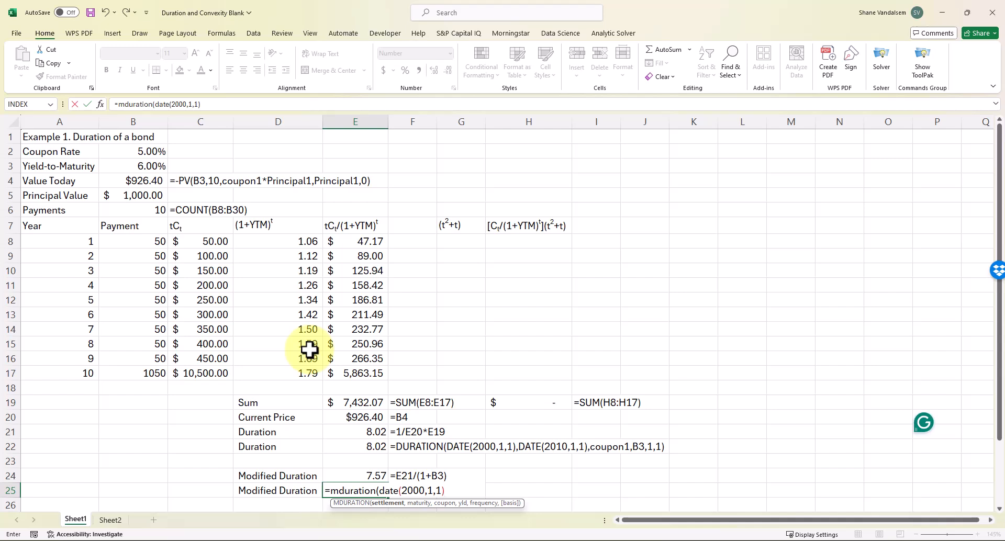
type(",date(")
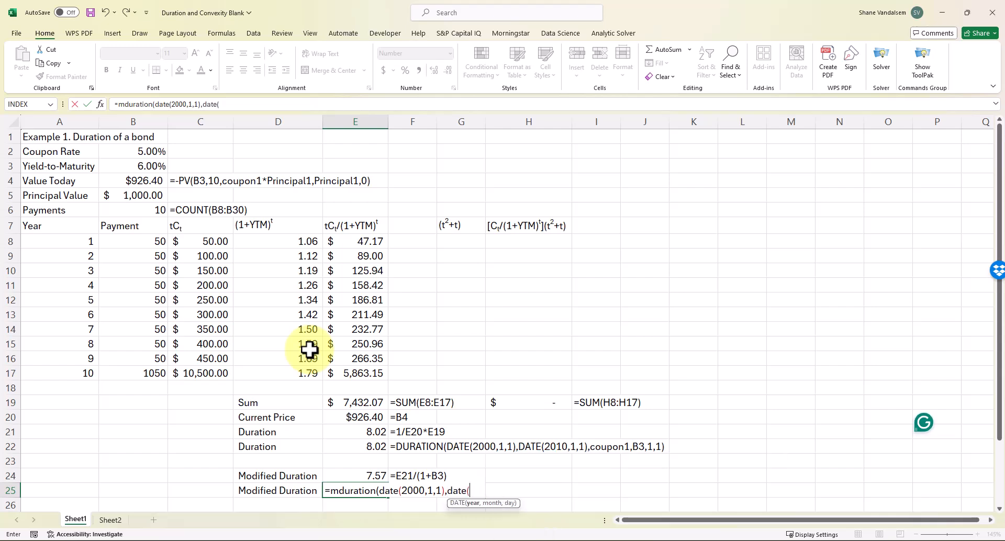
type("2010,")
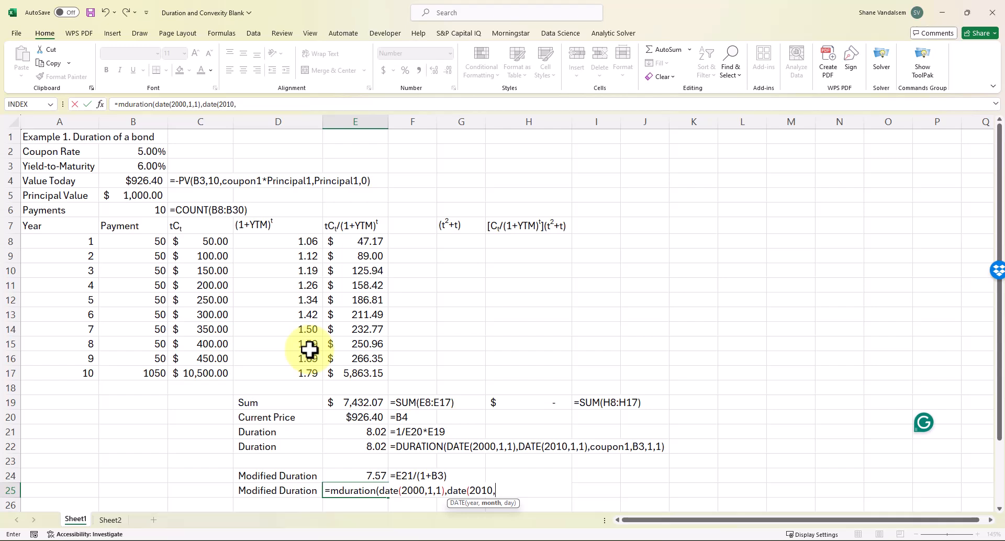
type("1,1)")
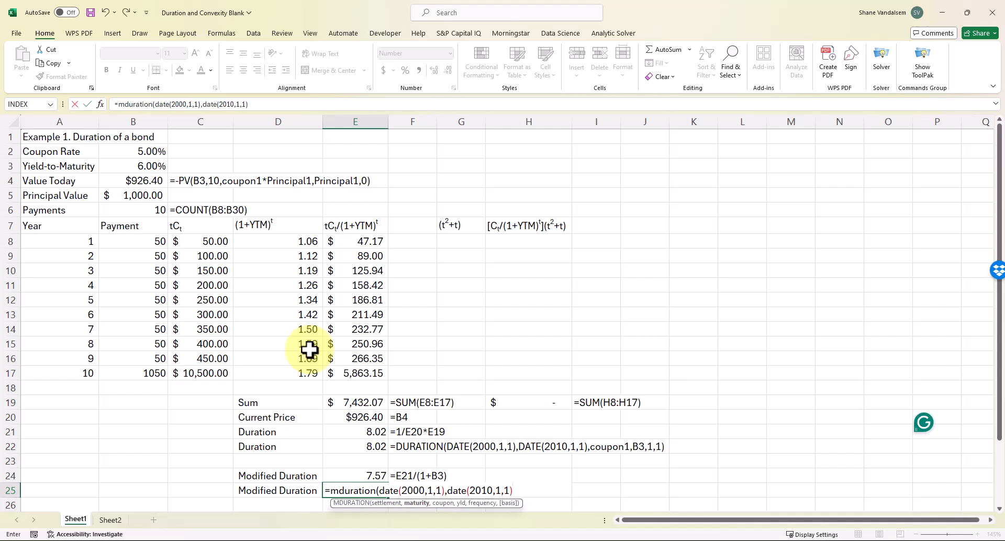
type(",")
left_click(157, 152)
type(",coupon1,")
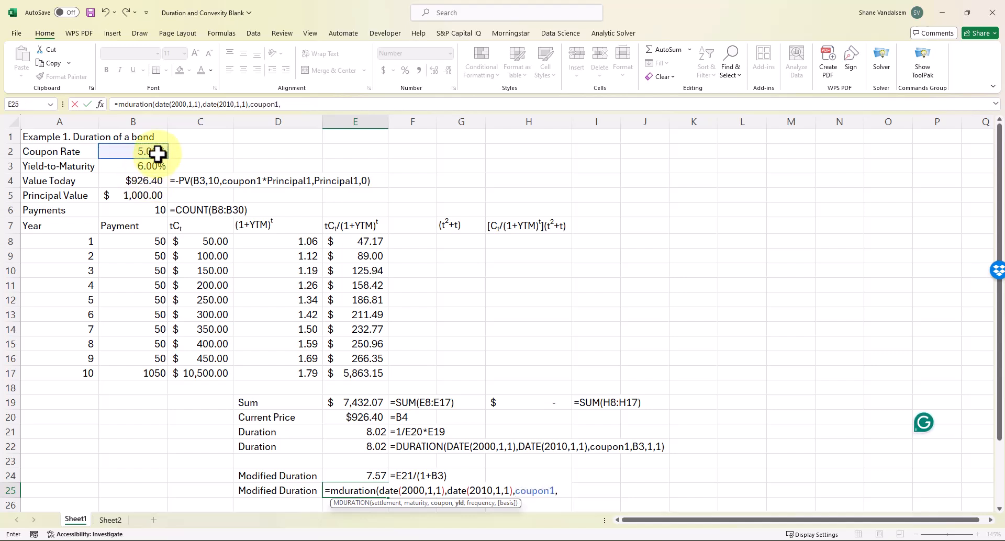
left_click(141, 165)
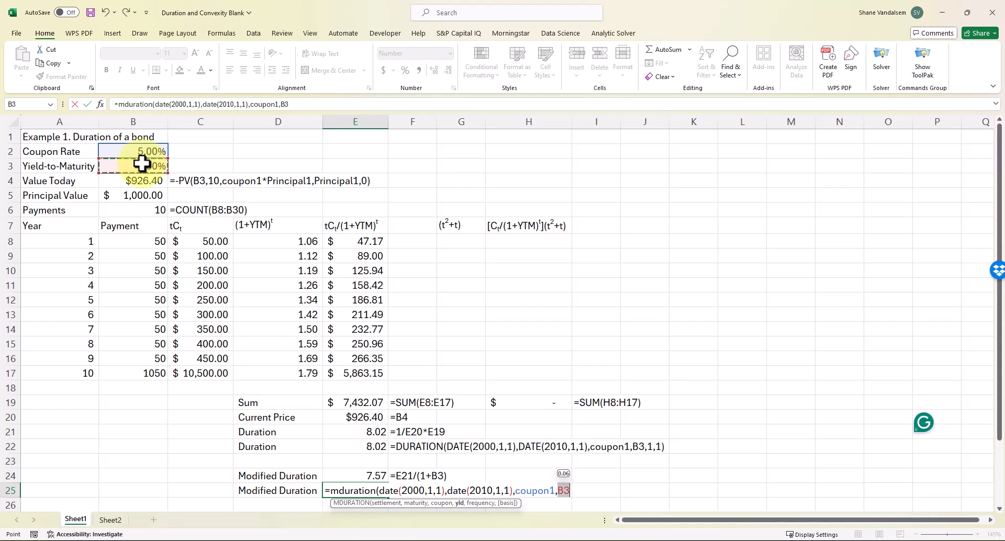
type(",1")
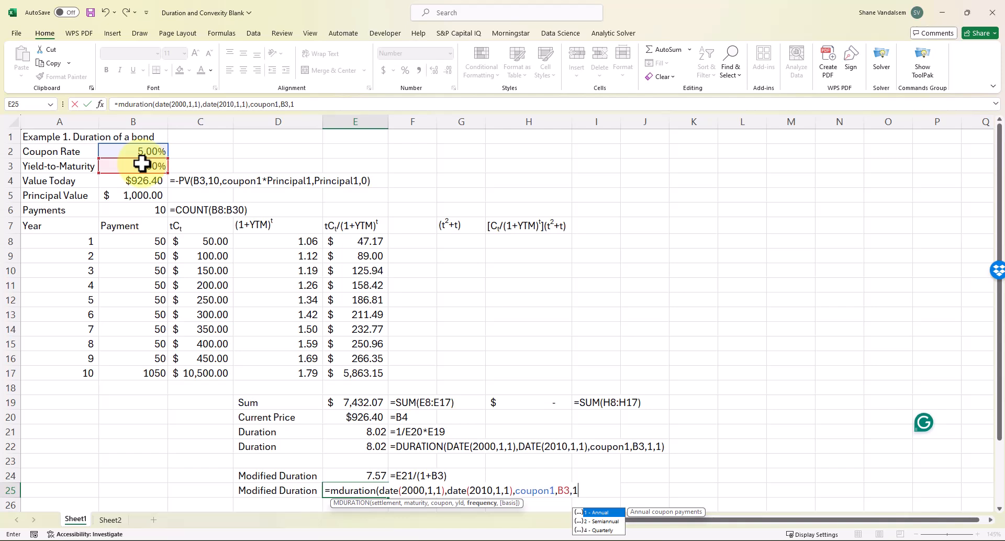
type(",")
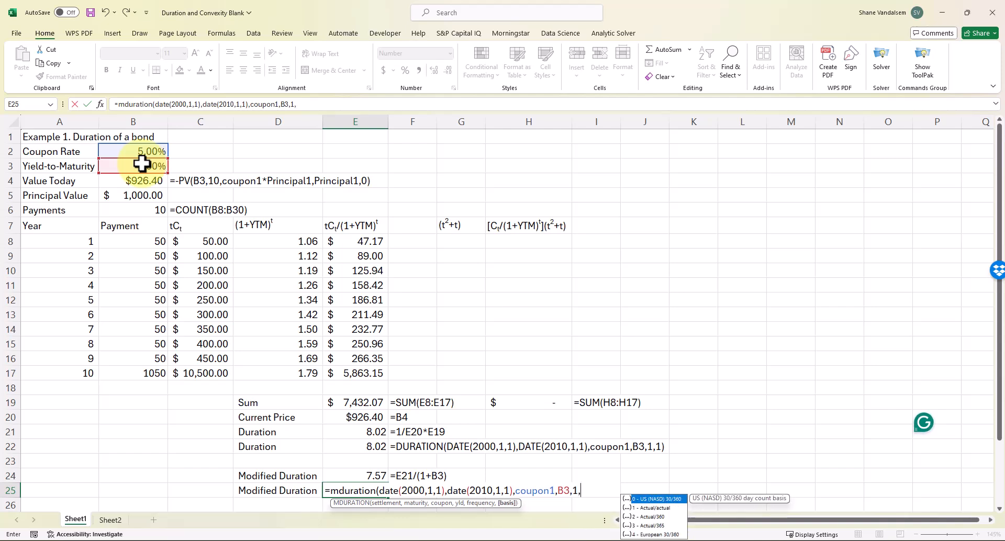
type("1)")
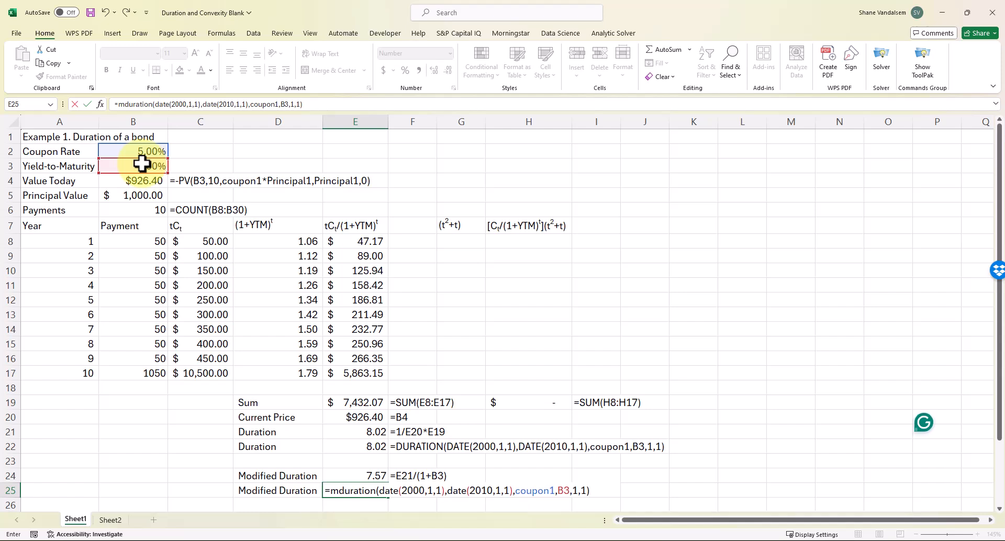
key("ctrl+Return")
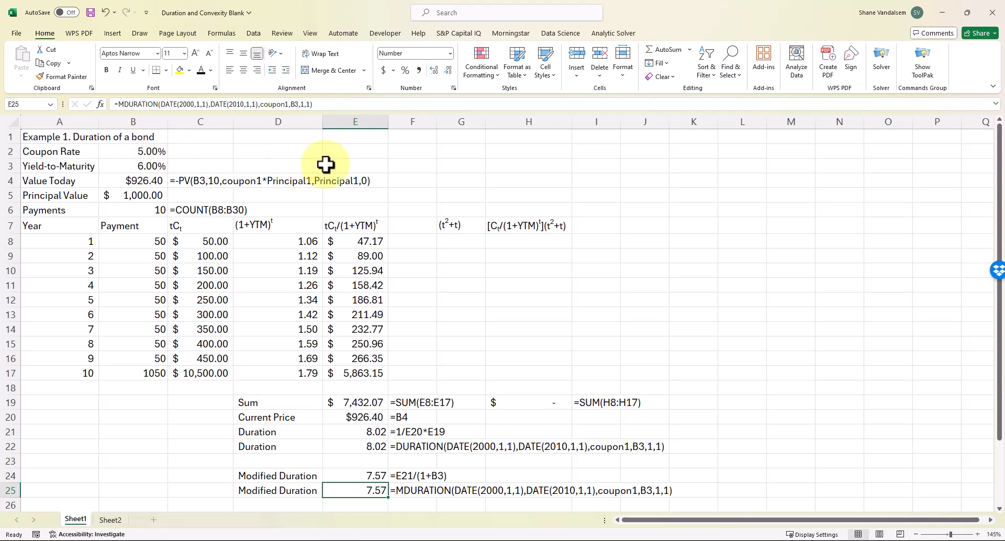
scroll(482, 320, "down", 2)
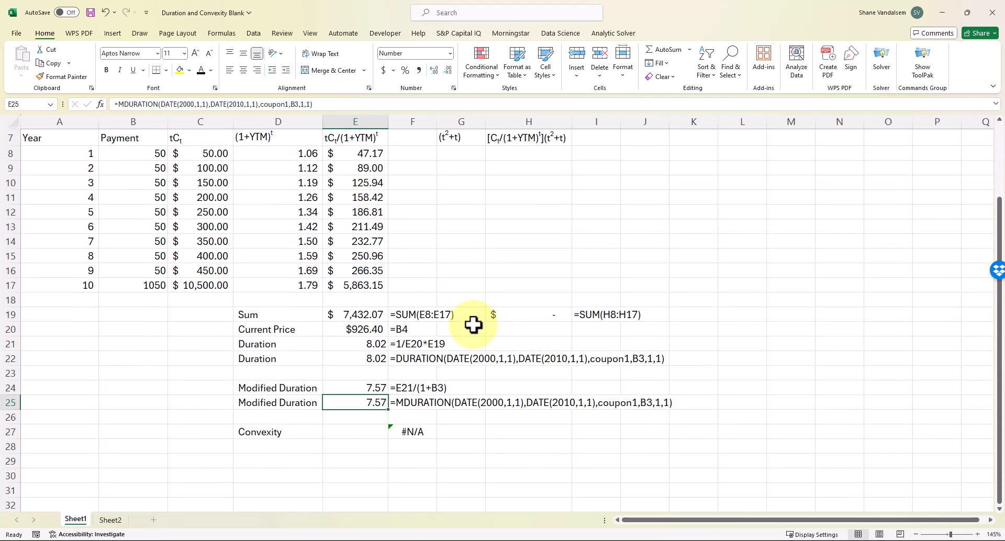
left_click(356, 430)
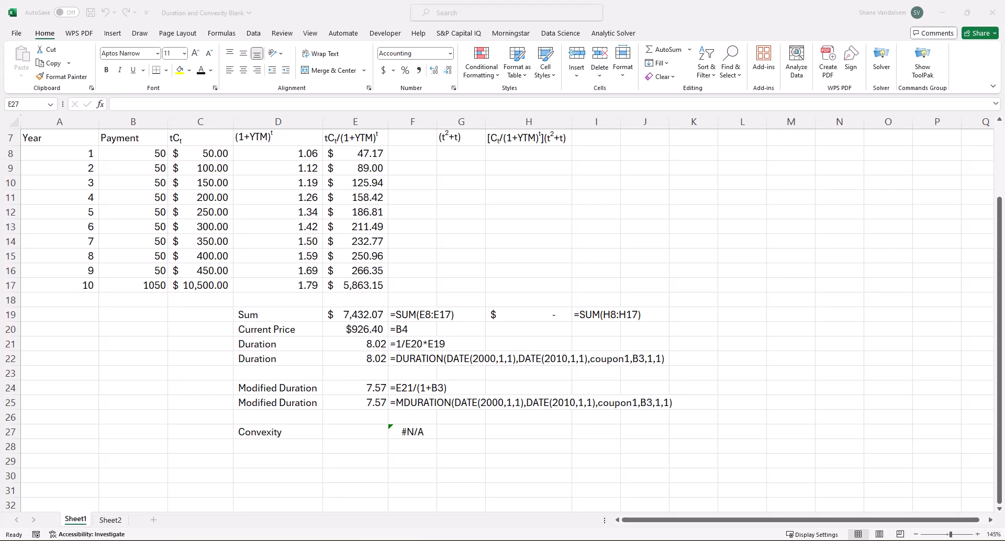
key("alt+Tab")
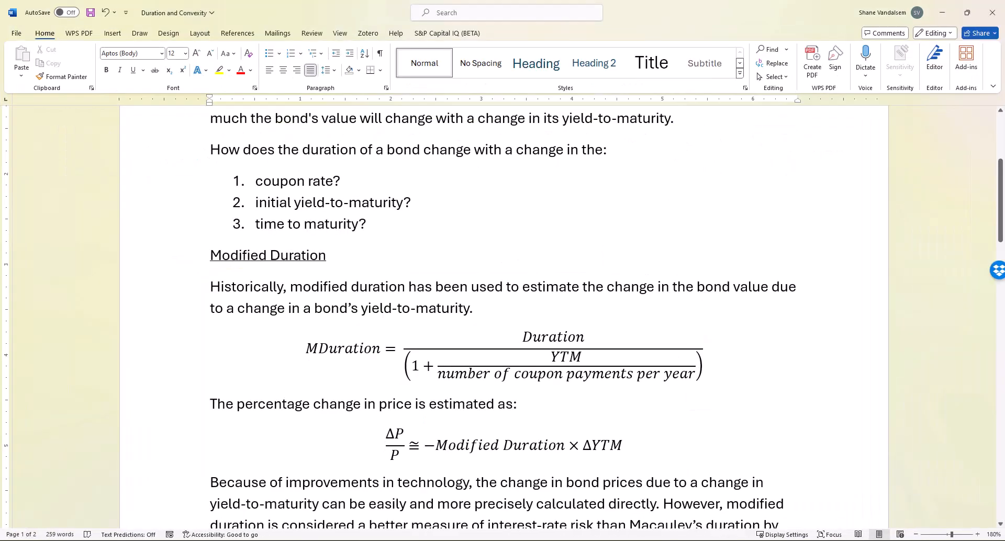
scroll(686, 404, "down", 5)
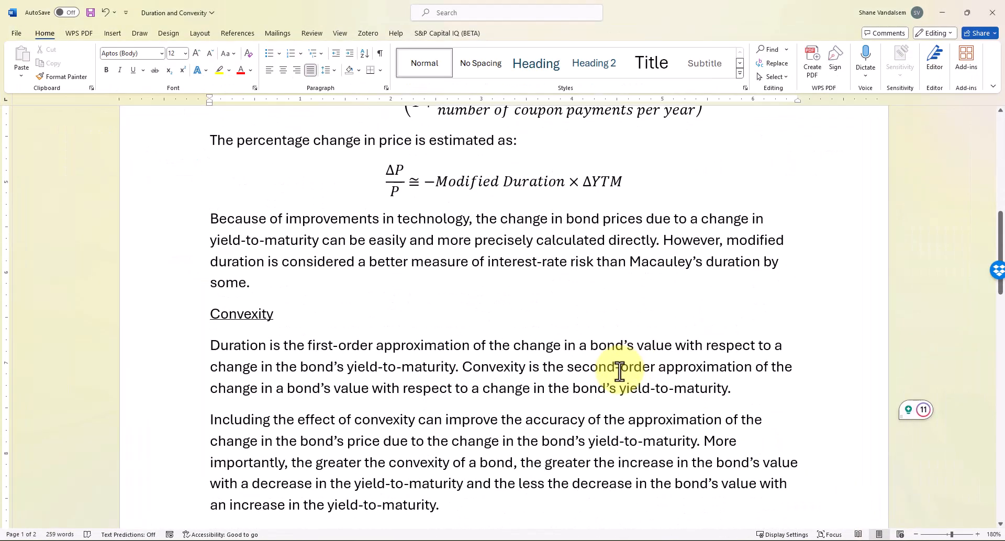
scroll(619, 371, "down", 12)
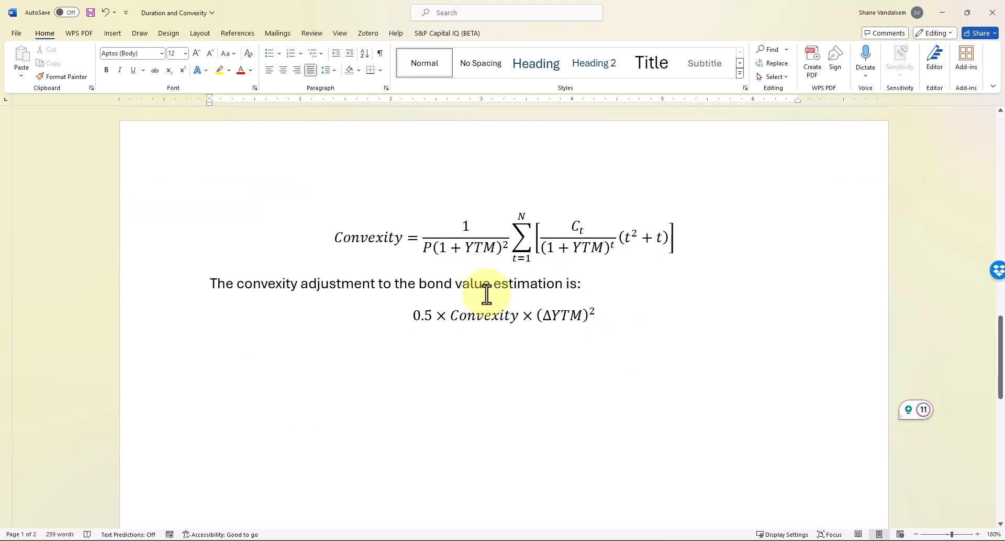
left_click(425, 236)
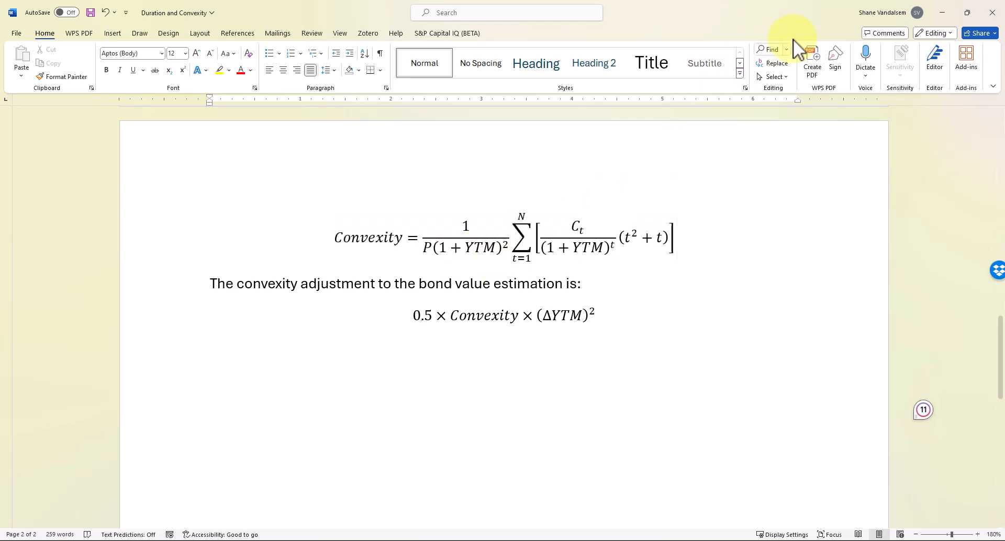
Return to Excel and enter =A8^2+A8 in G8 for the first (t²+t) value
left_click(940, 12)
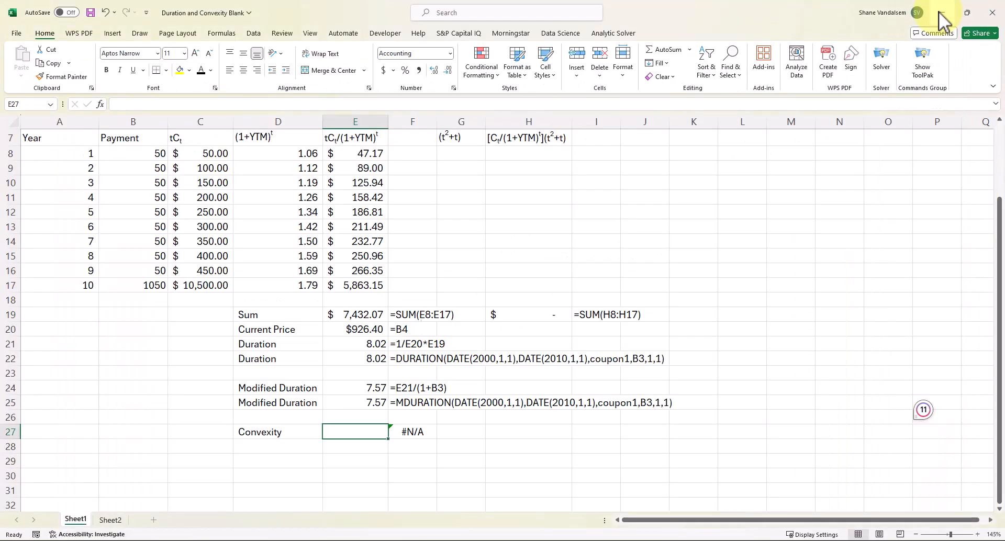
scroll(554, 260, "up", 2)
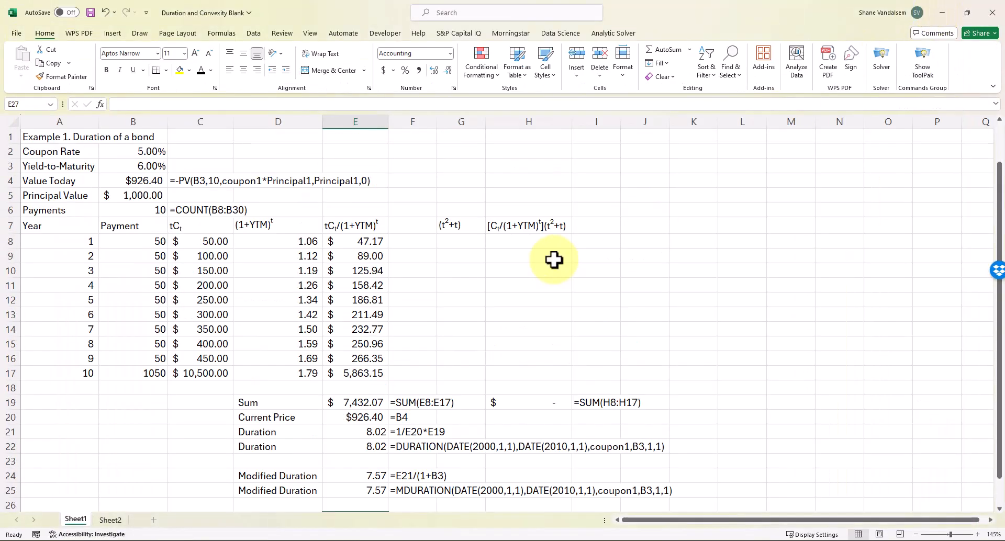
left_click(447, 241)
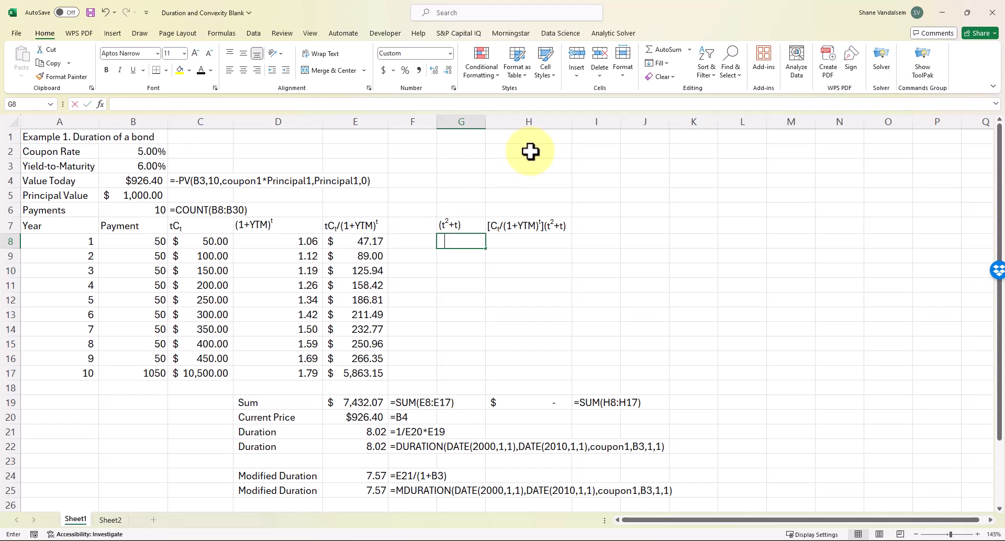
type("=")
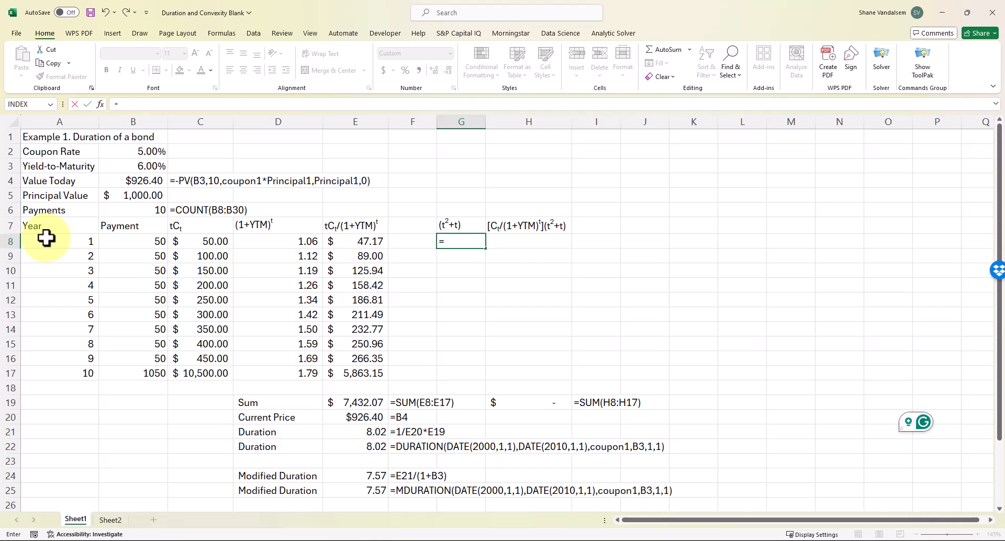
left_click(46, 238)
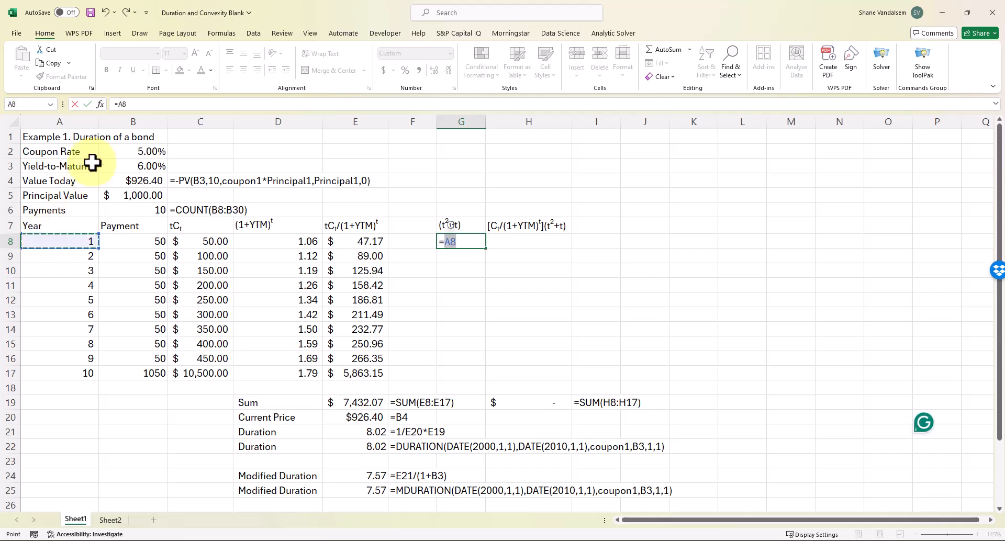
left_click(138, 105)
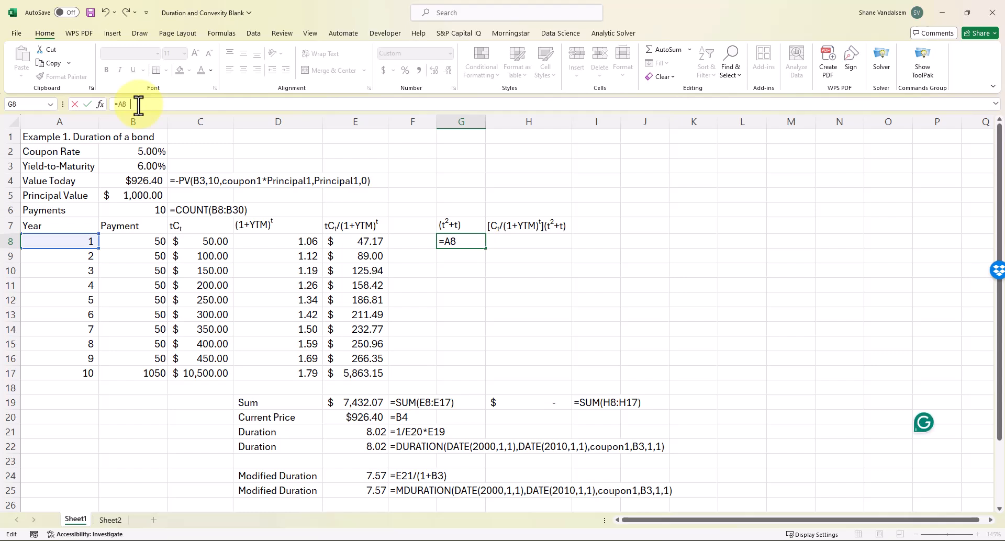
type("^2+")
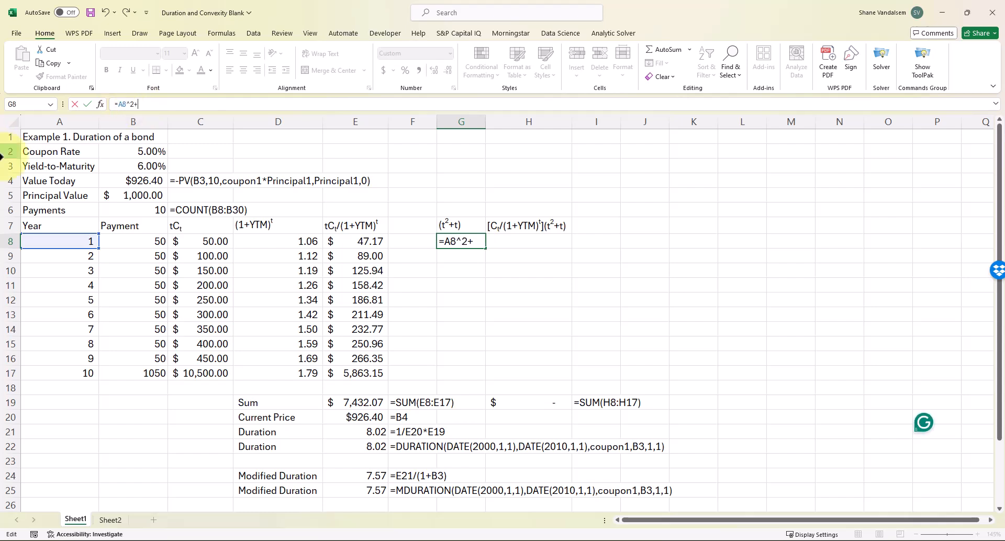
left_click(60, 238)
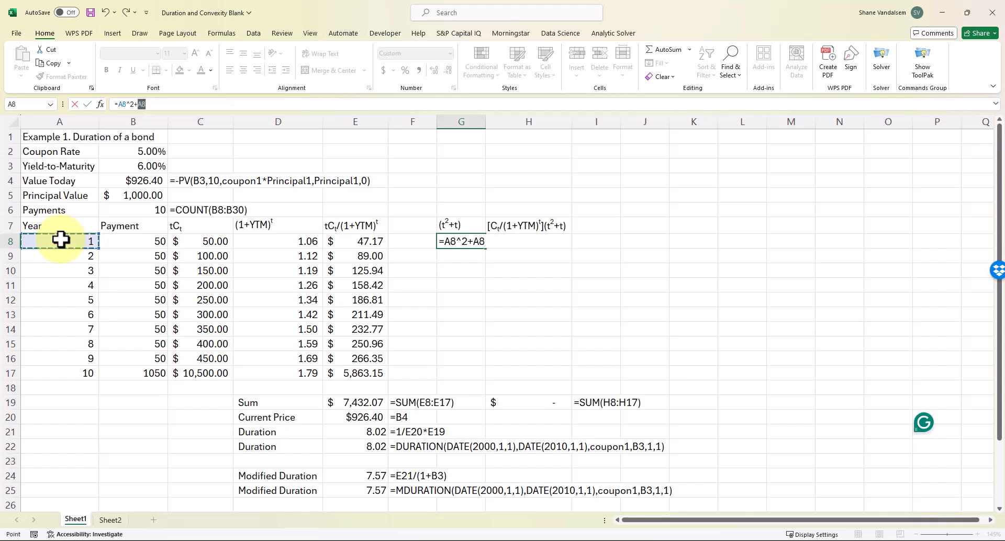
key("Return")
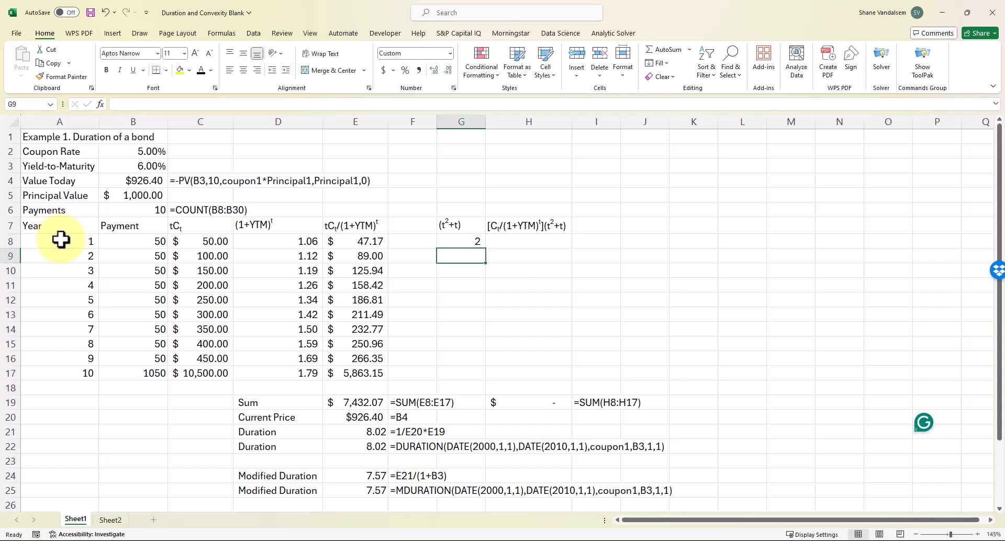
Fill the G8 formula down through G17, giving values from 2 to 110
left_click(463, 242)
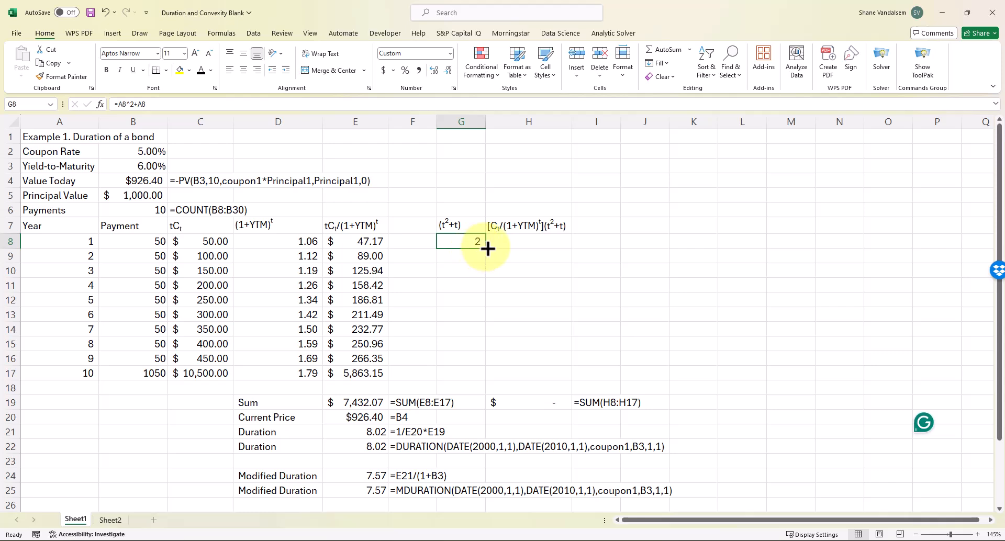
left_click_drag(487, 248, 460, 376)
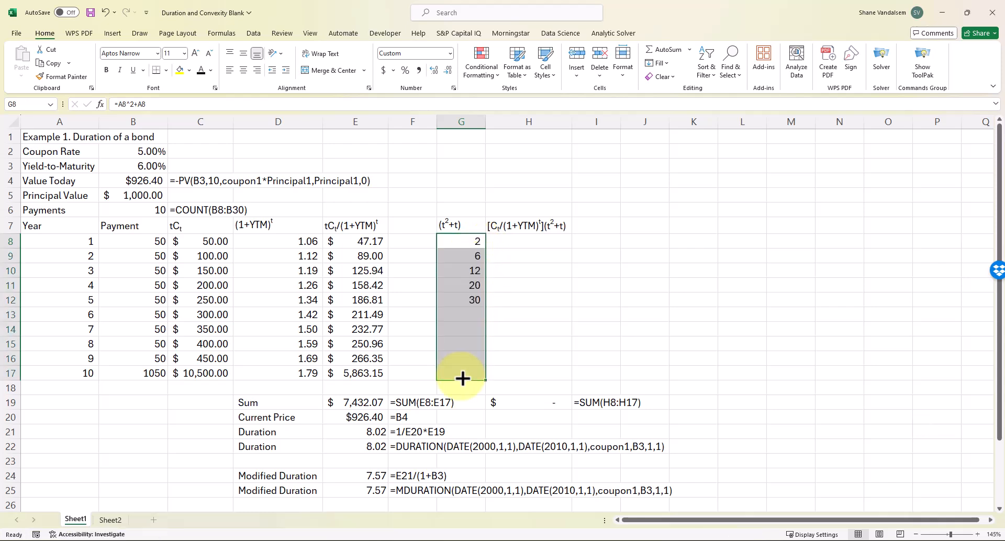
left_click(529, 242)
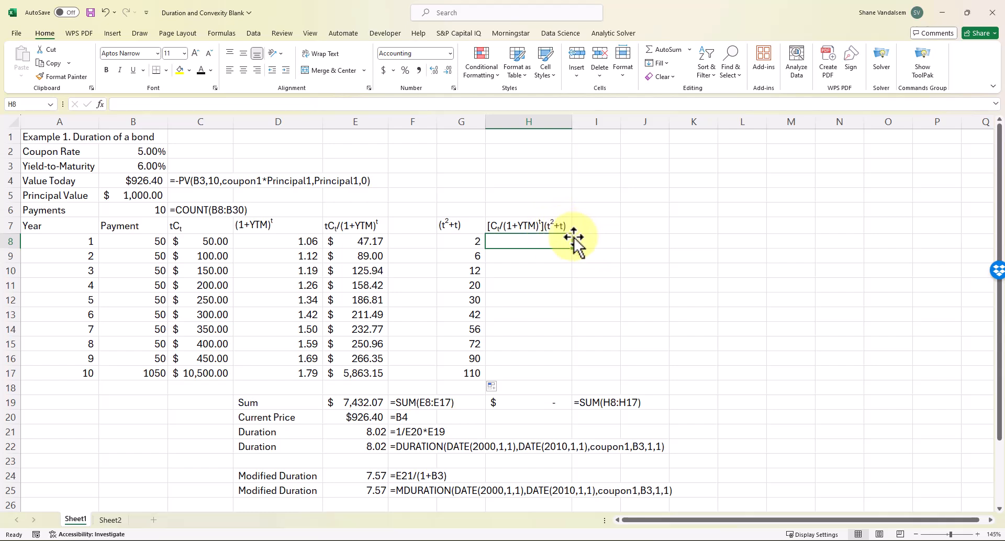
Enter =(B8/D8)*G8 in H8, the discounted payment times (t²+t)
type("=")
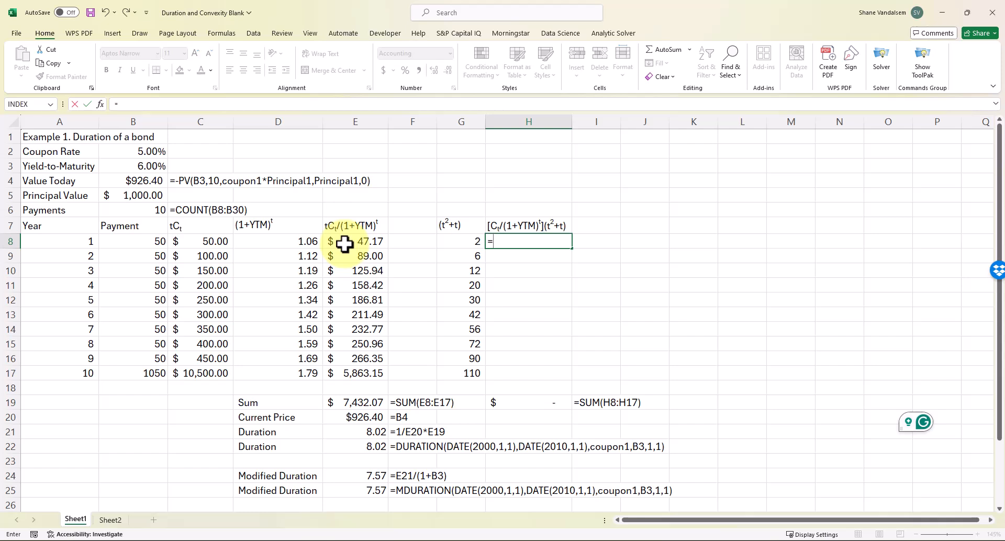
left_click(137, 239)
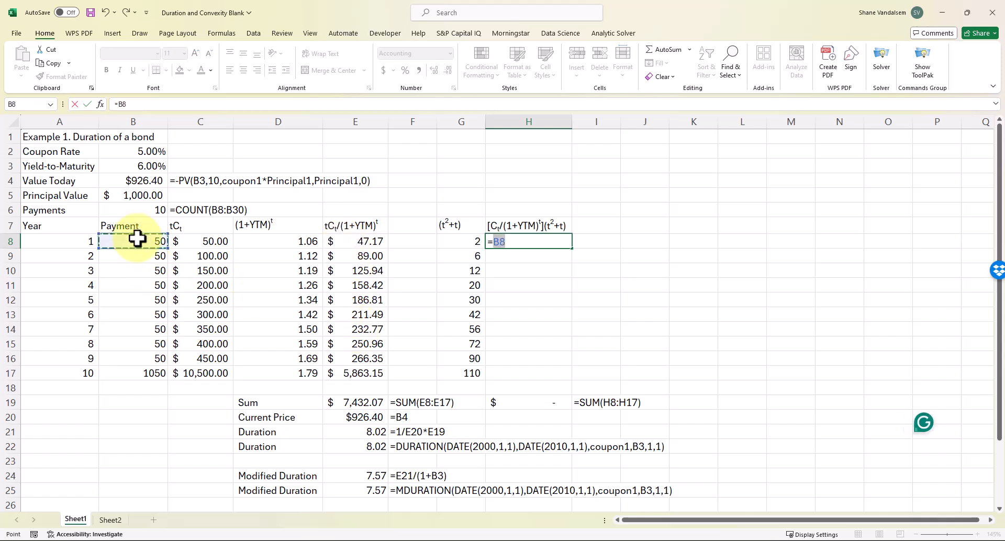
key("BackSpace")
key("BackSpace")
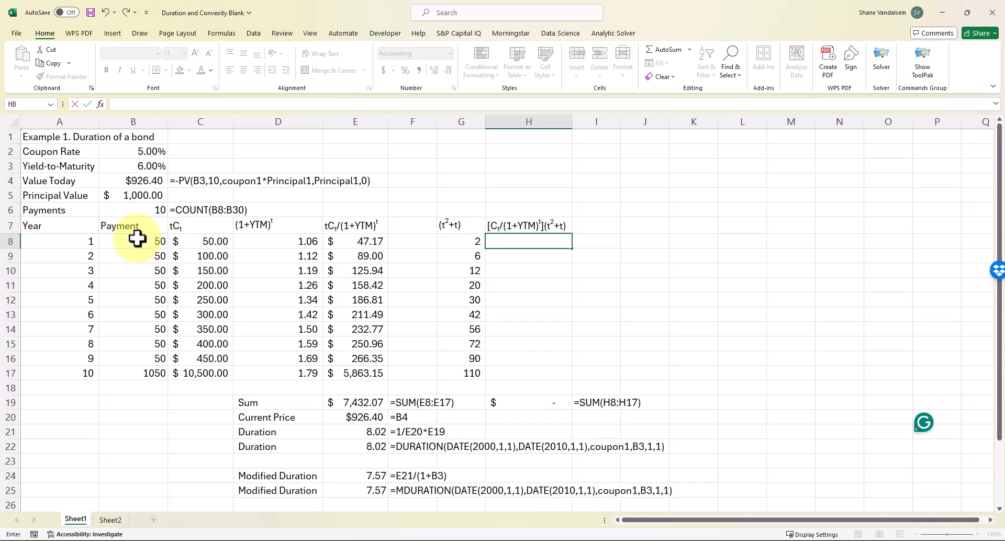
type("=")
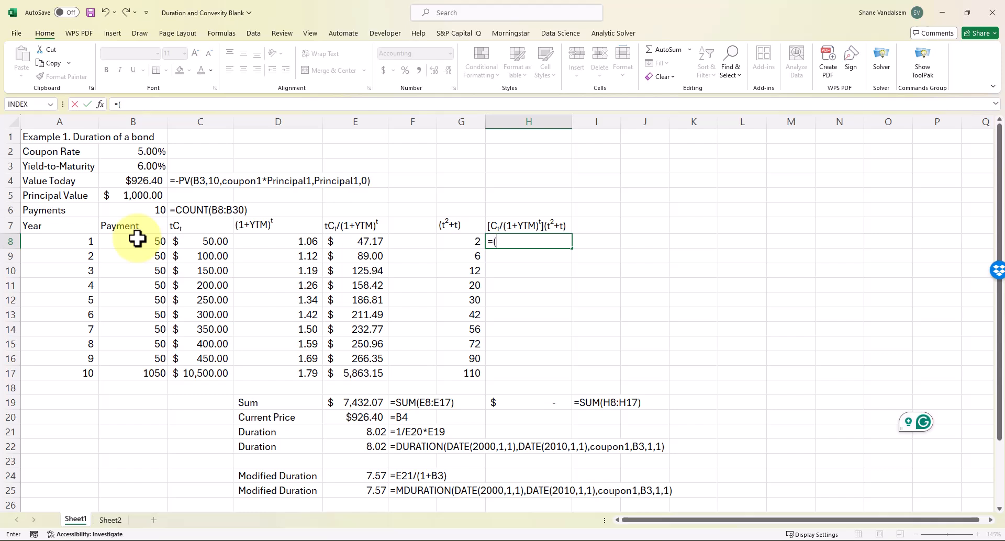
type("(")
left_click(137, 239)
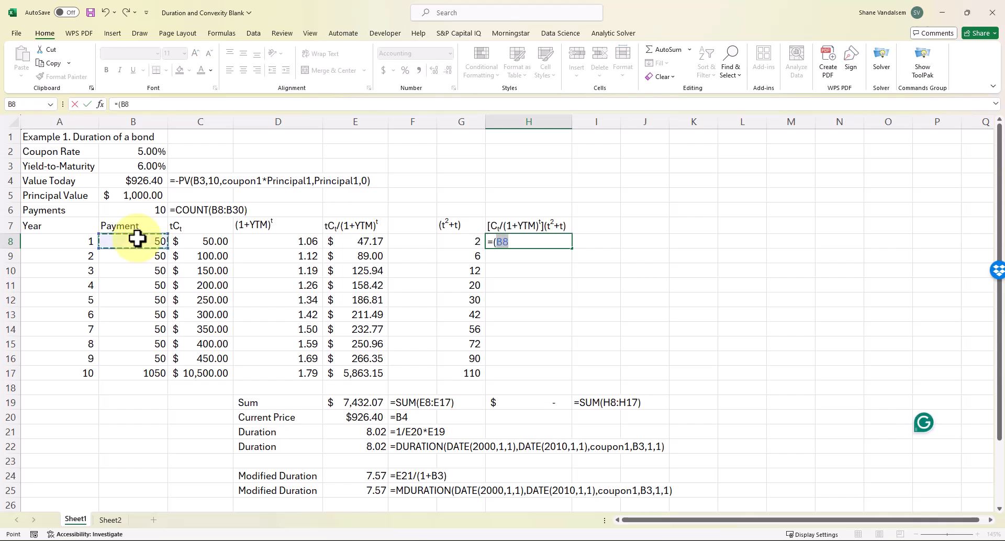
type("/")
left_click(255, 241)
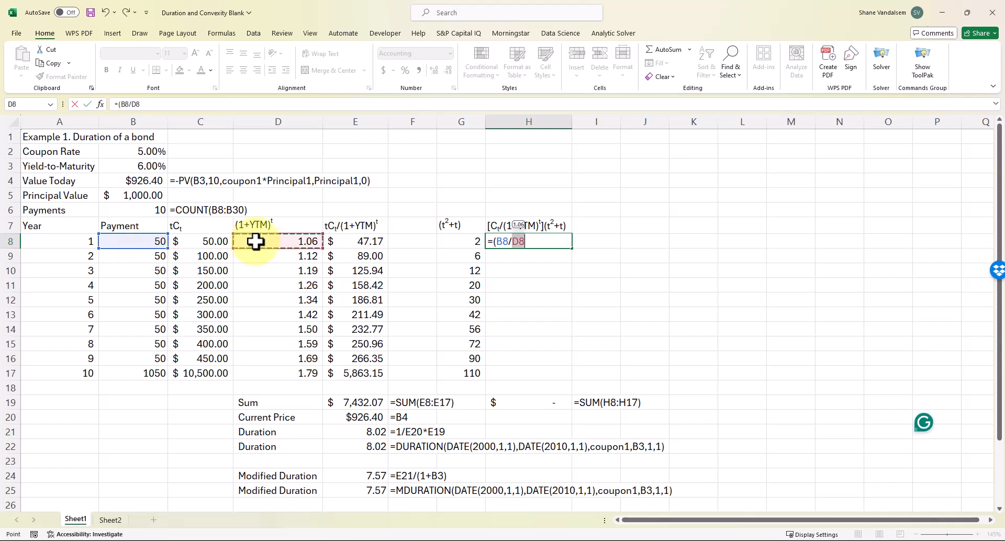
type(")*")
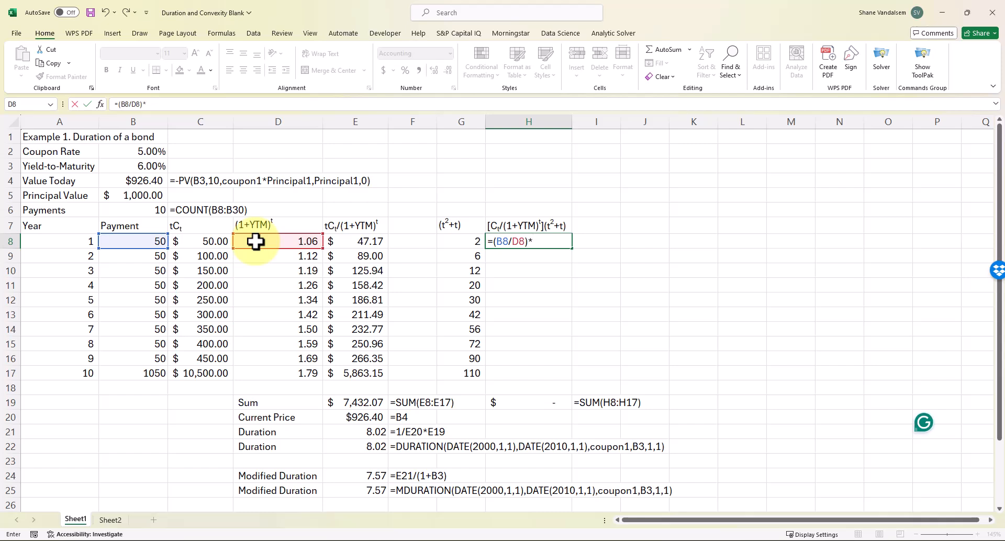
key("Left")
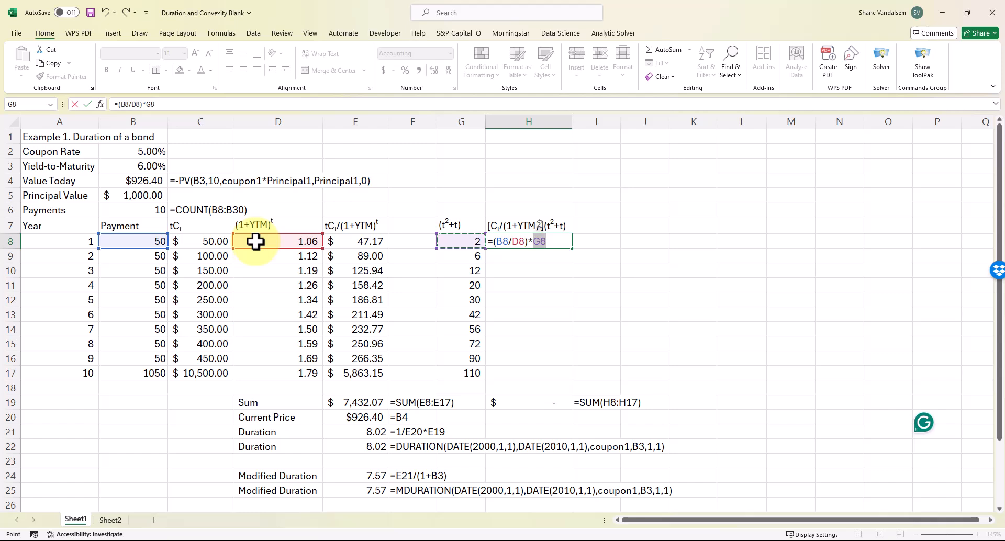
key("Return")
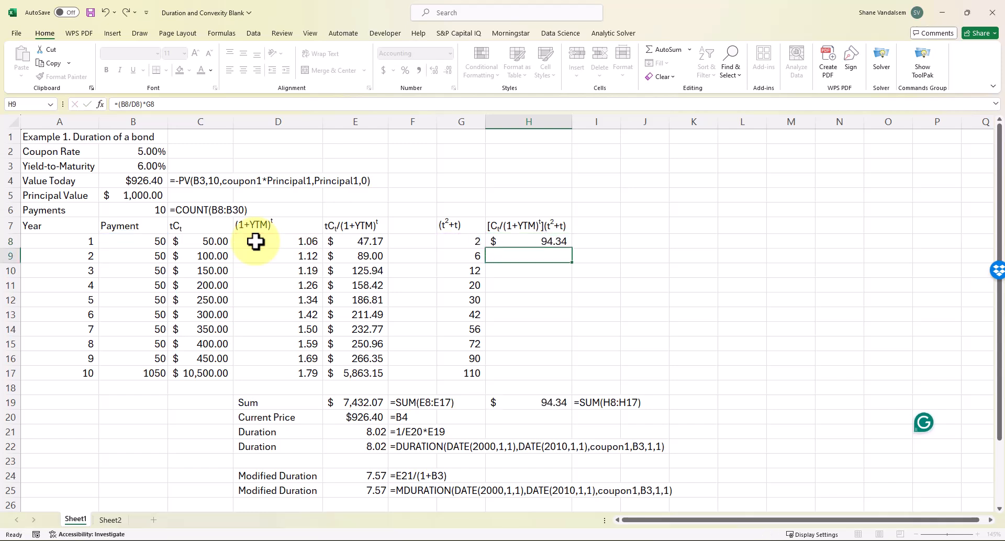
Copy the H8 formula down through H17, running from $94.34 to $64,494.60
key("Up")
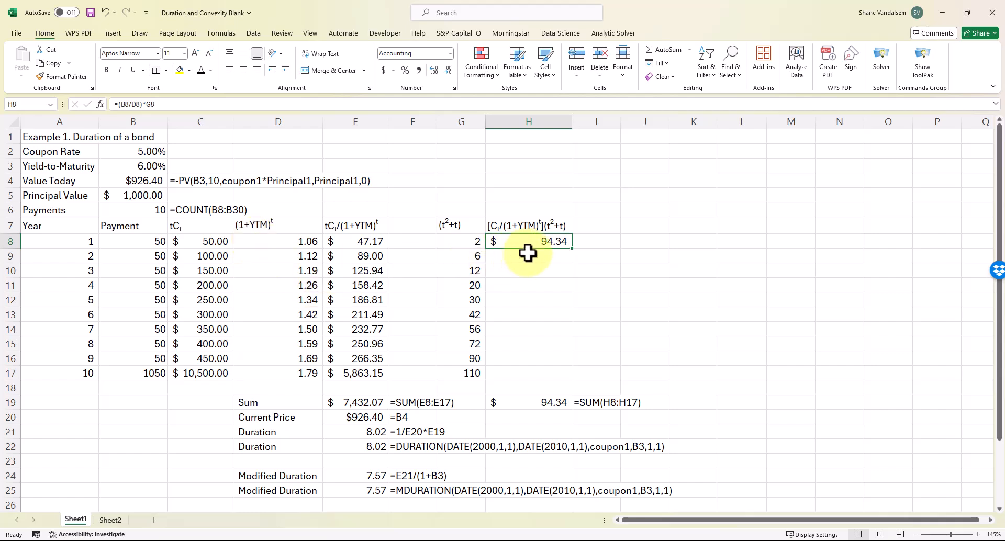
left_click_drag(568, 257, 558, 388)
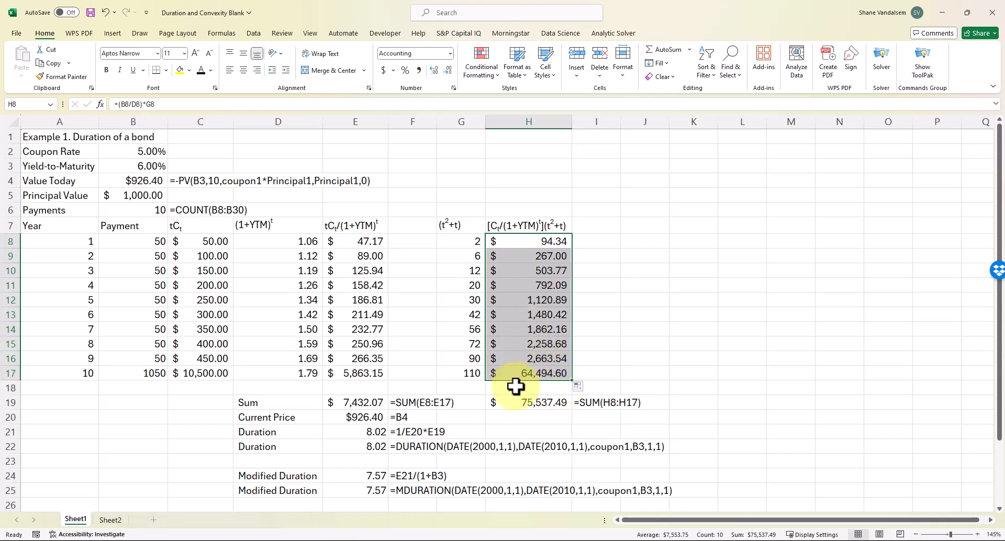
left_click(511, 403)
Enter =SUM(H8:H17) in H19 for a $75,537.49 total, then switch to the Word notes
type("=sum(")
key("Up")
key("Up")
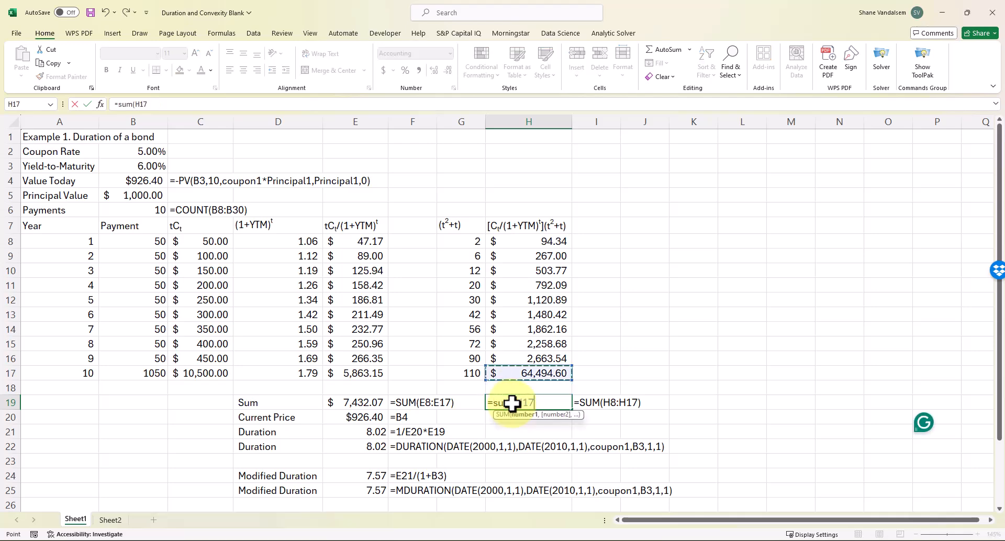
key("ctrl+shift+Up")
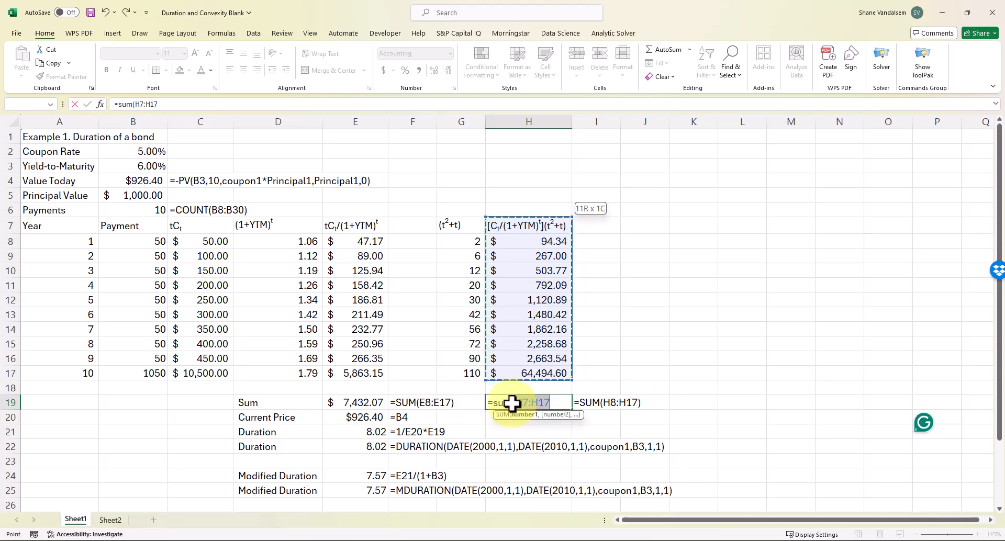
key("shift+Down")
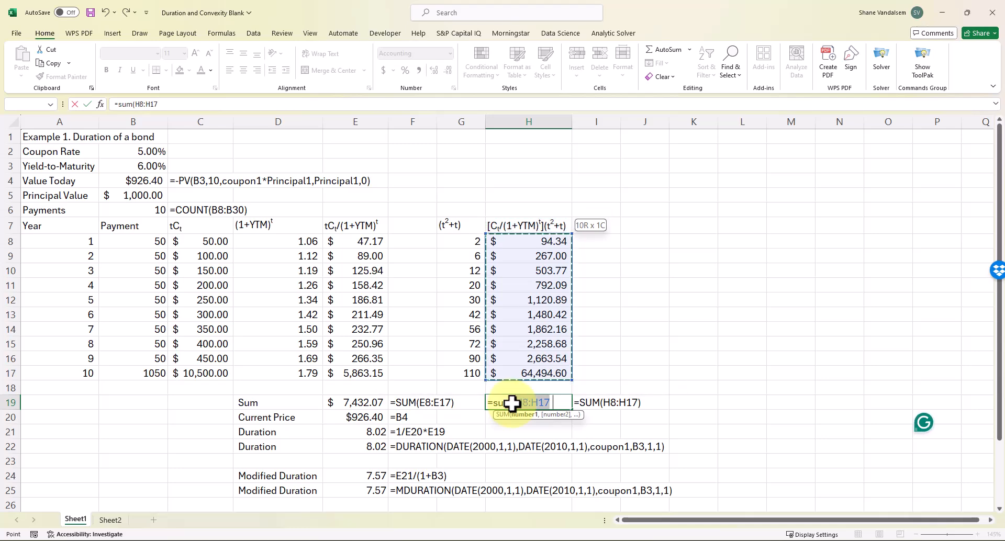
key("ctrl+Return")
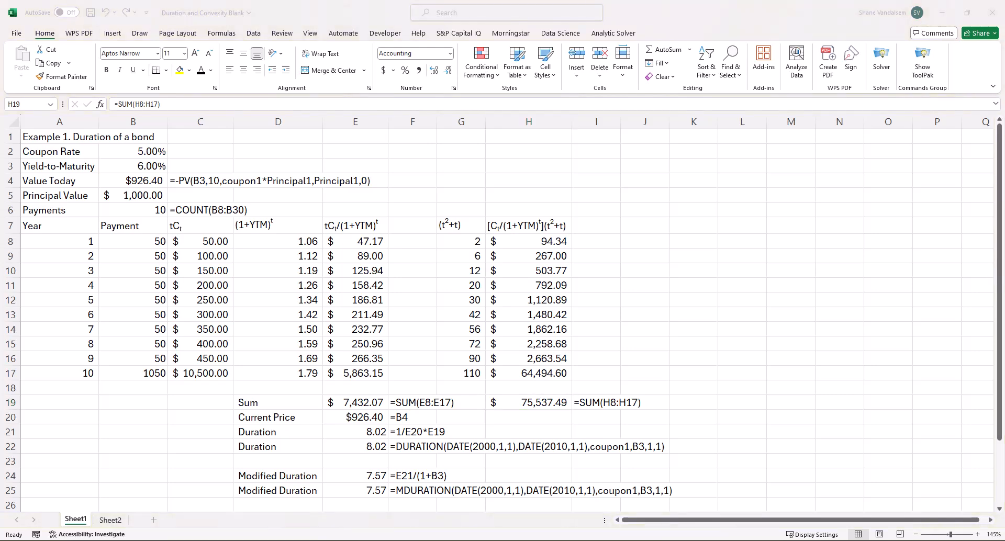
key("alt+Tab")
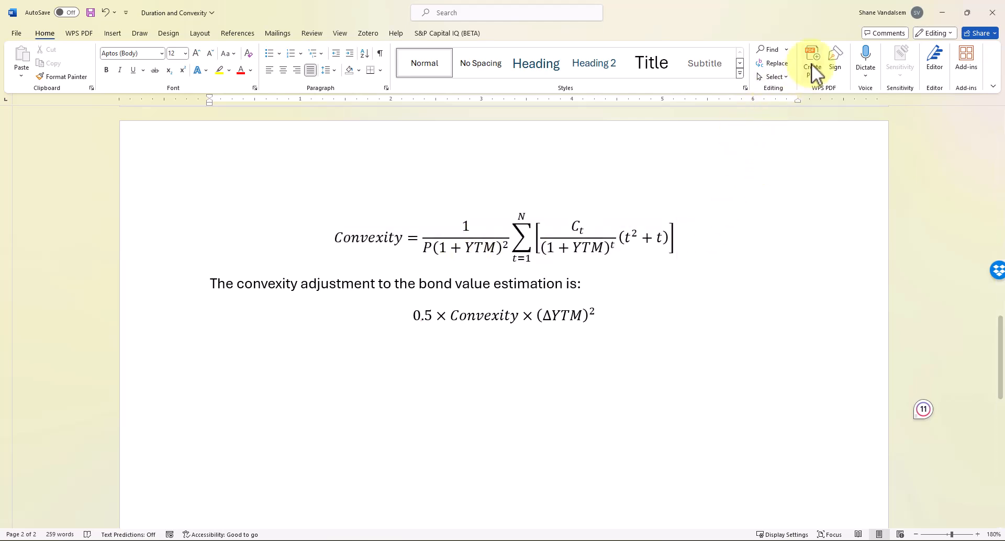
Enter =1/(E20*(1+B3)^2)*H19 in E27, giving a convexity of 72.57
left_click(940, 11)
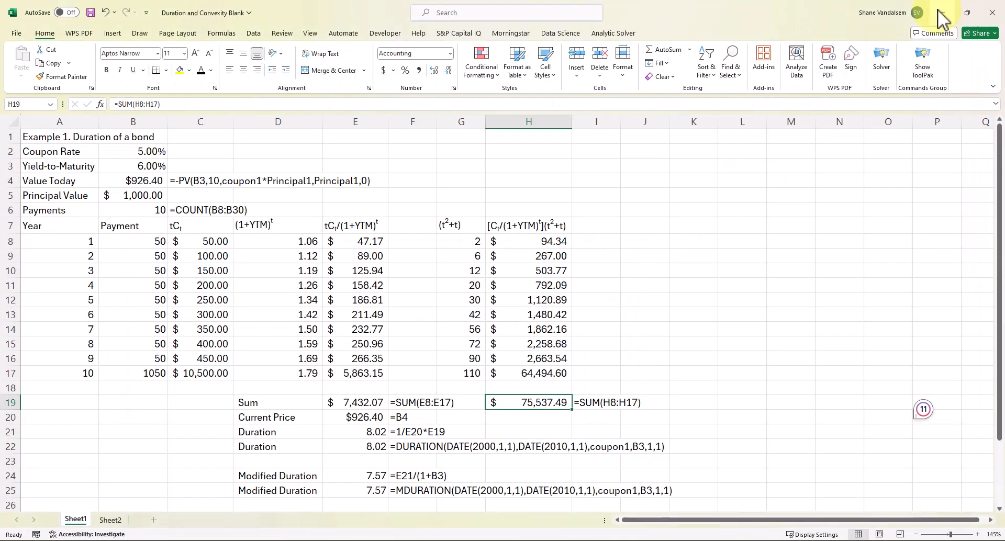
scroll(439, 279, "down", 1)
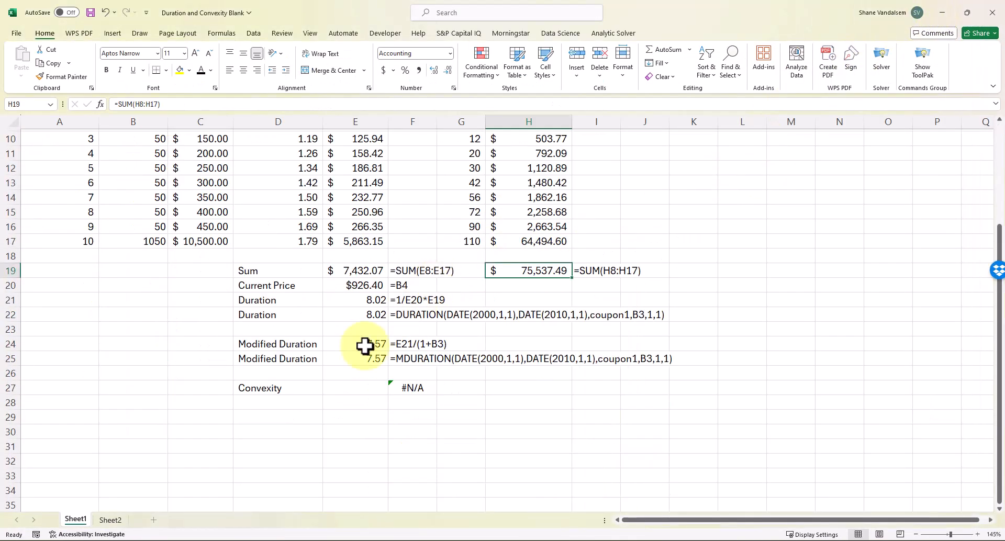
left_click(338, 386)
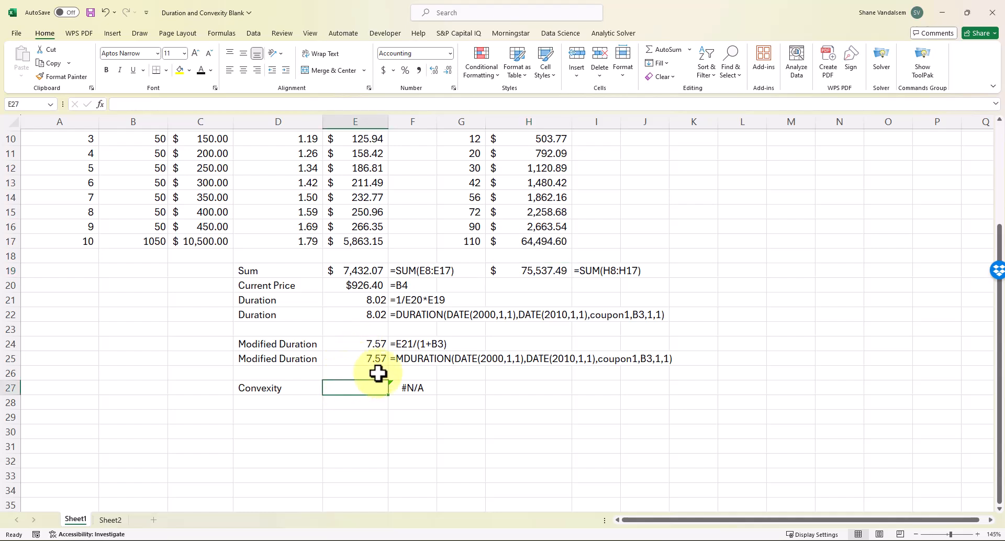
type("=1")
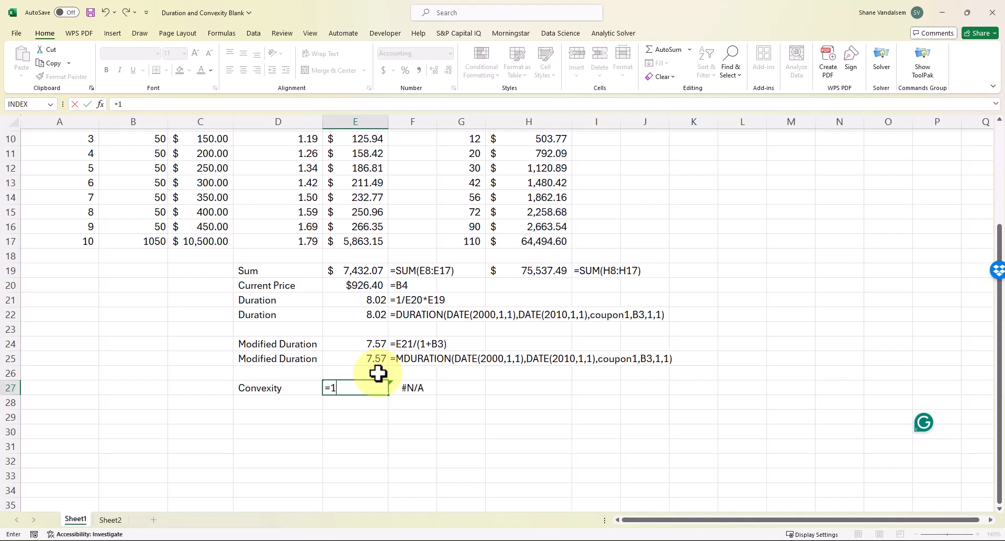
type("(")
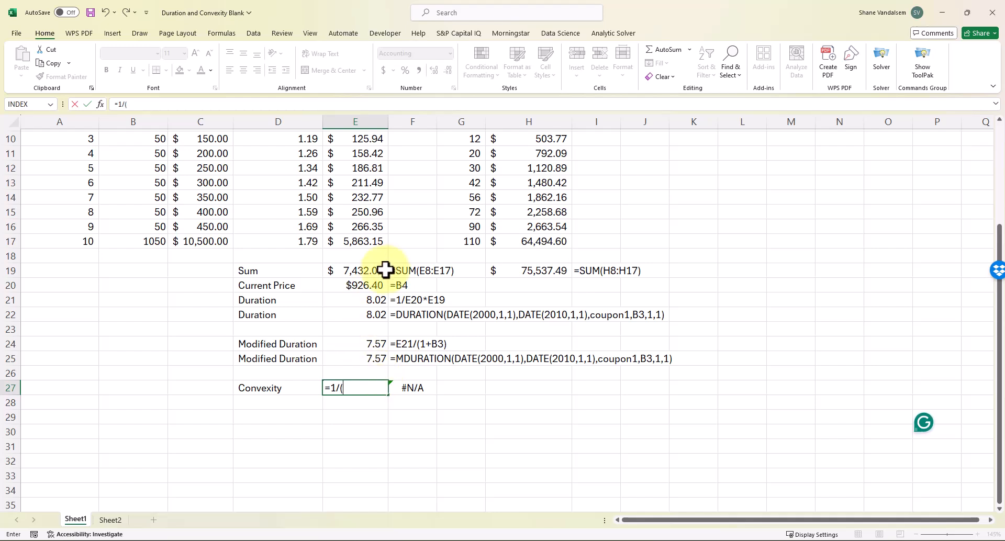
left_click(372, 287)
type("*(1+")
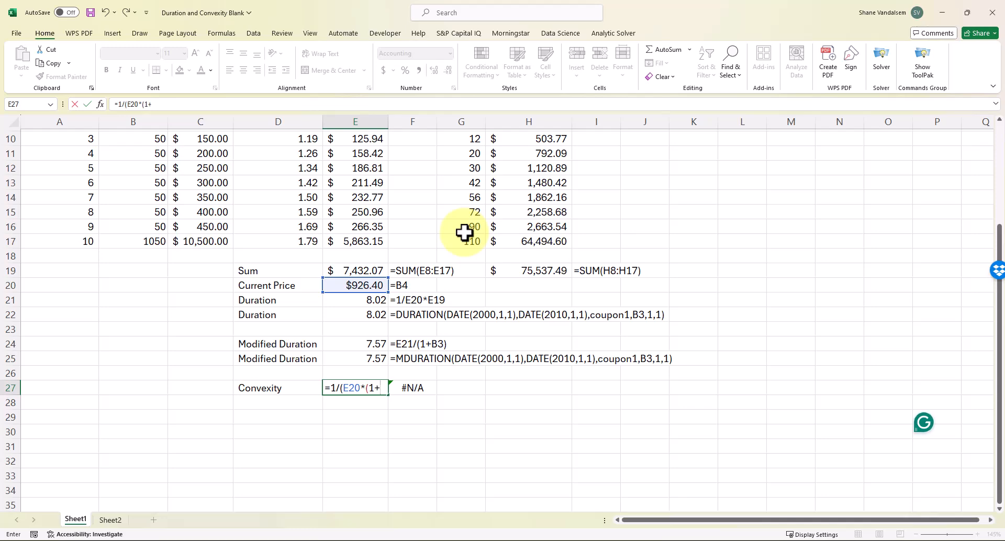
scroll(183, 229, "up", 3)
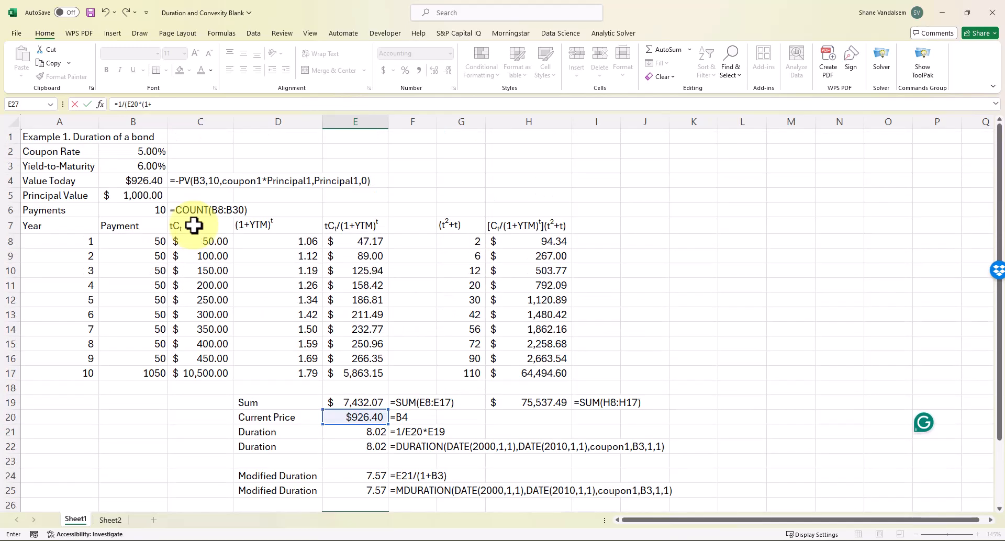
left_click(157, 166)
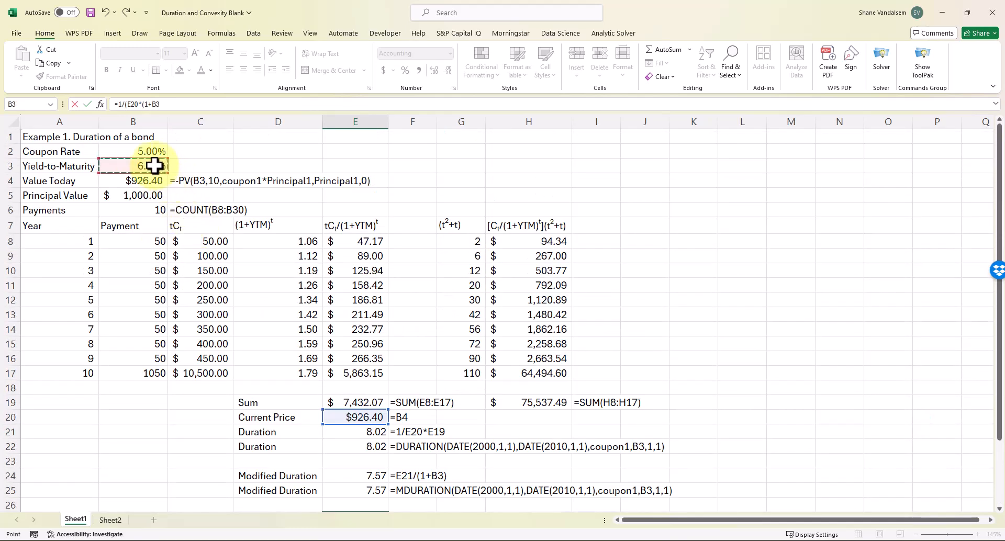
left_click(176, 107)
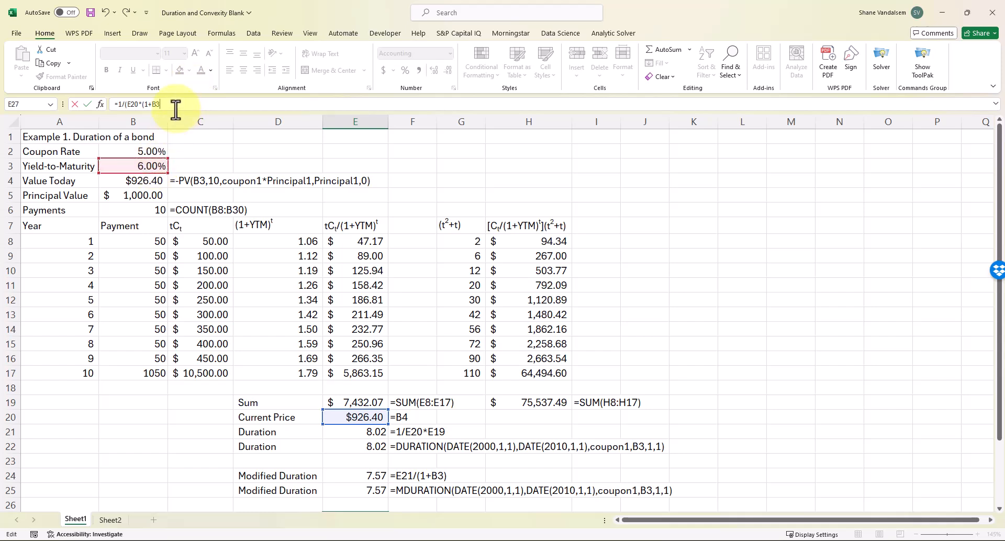
type(")")
type("^2)*")
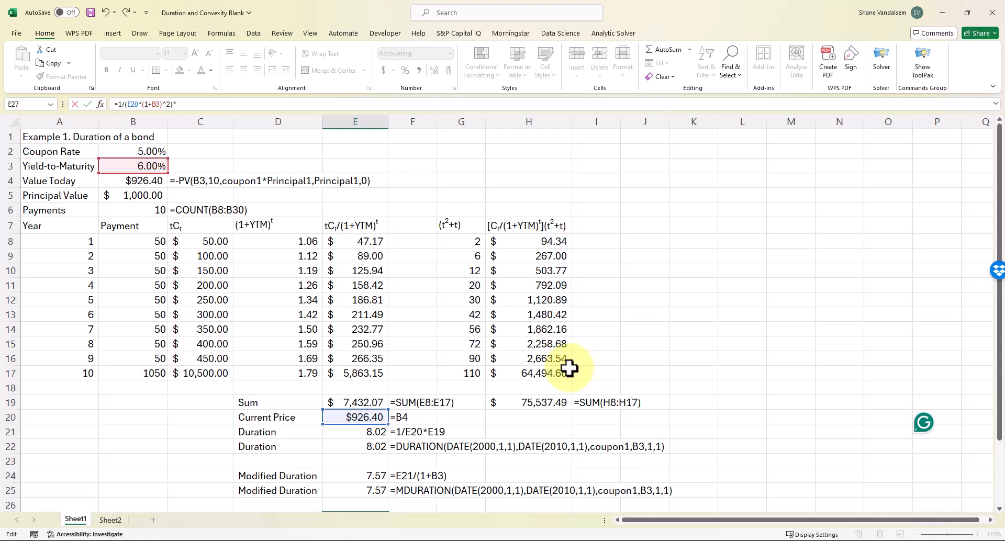
scroll(566, 372, "down", 1)
left_click(551, 358)
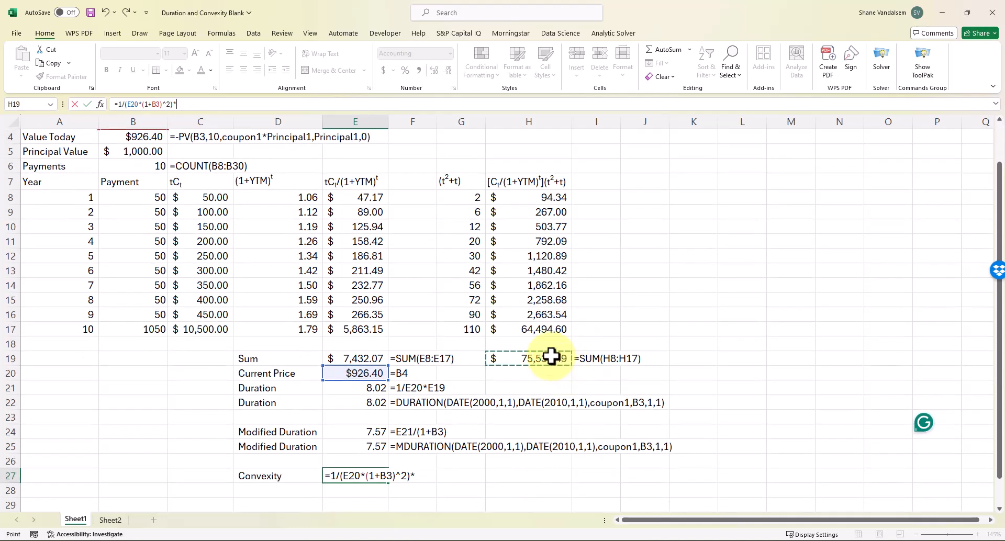
left_click(551, 357)
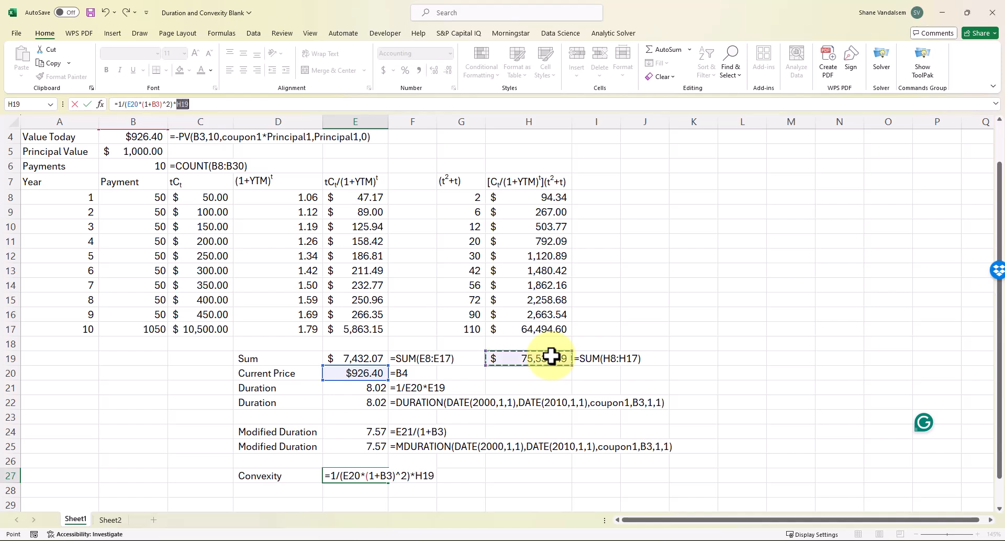
key("Return")
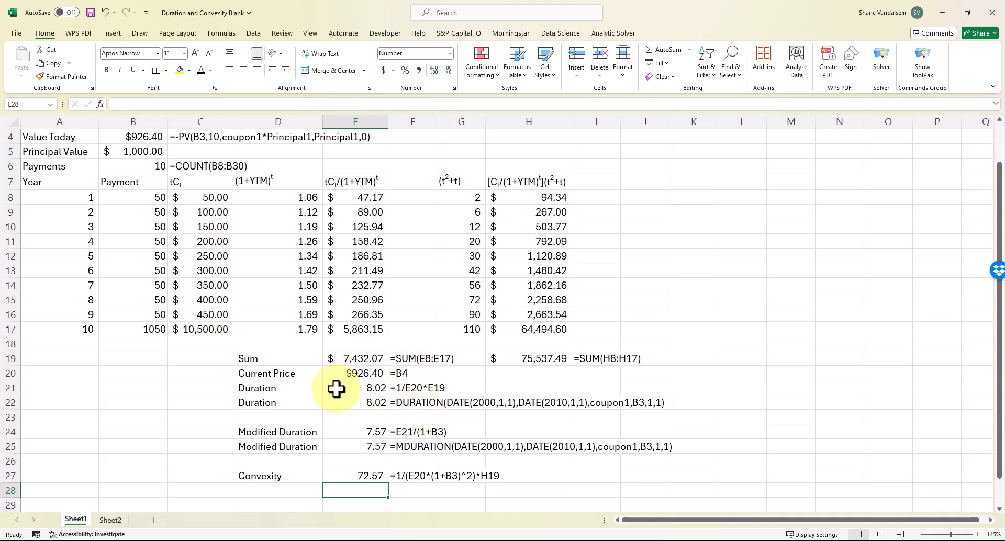
scroll(272, 352, "up", 1)
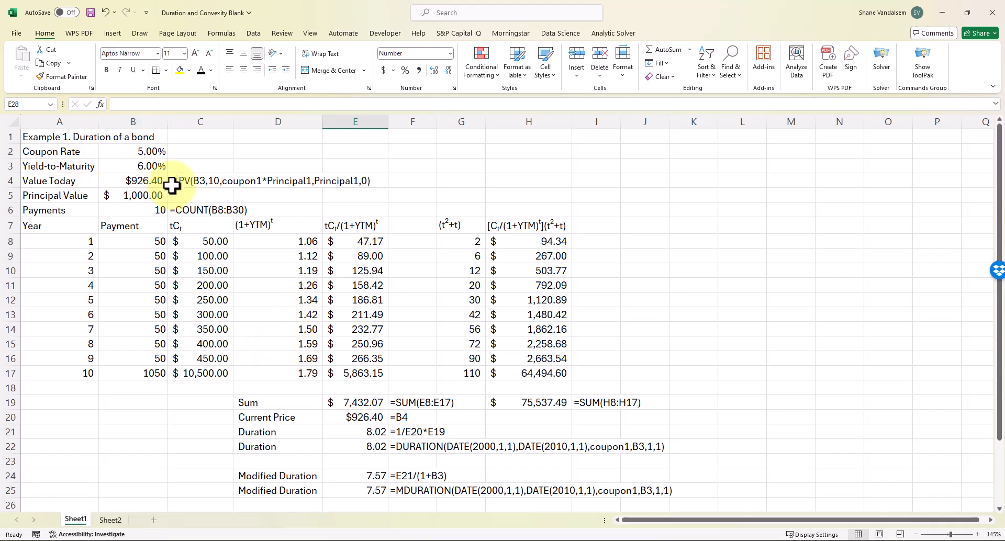
left_click(162, 167)
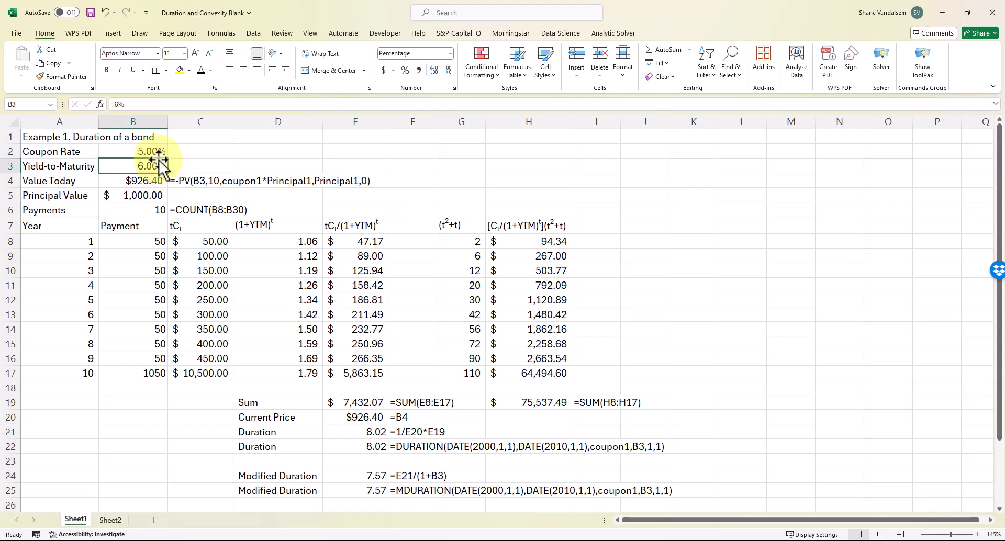
left_click(153, 151)
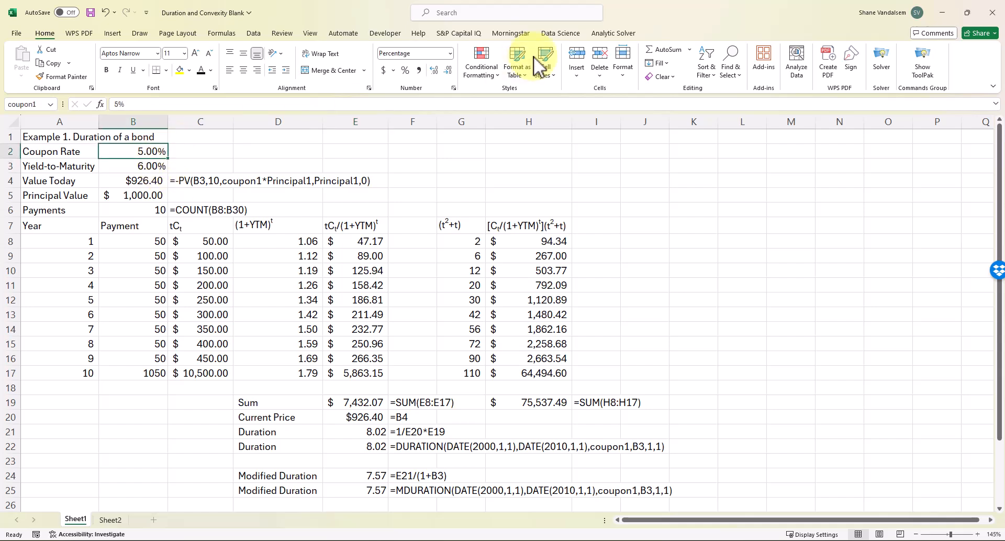
type("0")
key("Return")
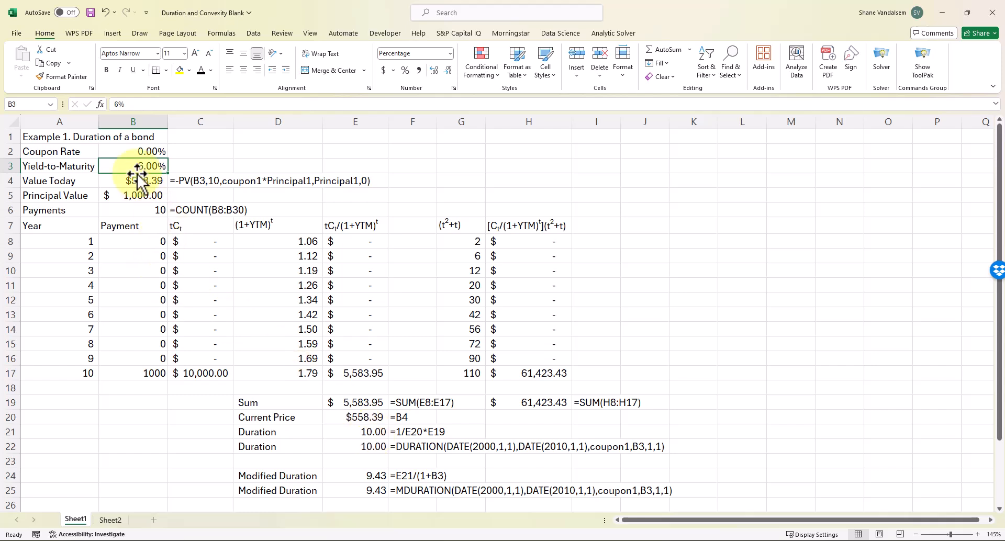
left_click(131, 152)
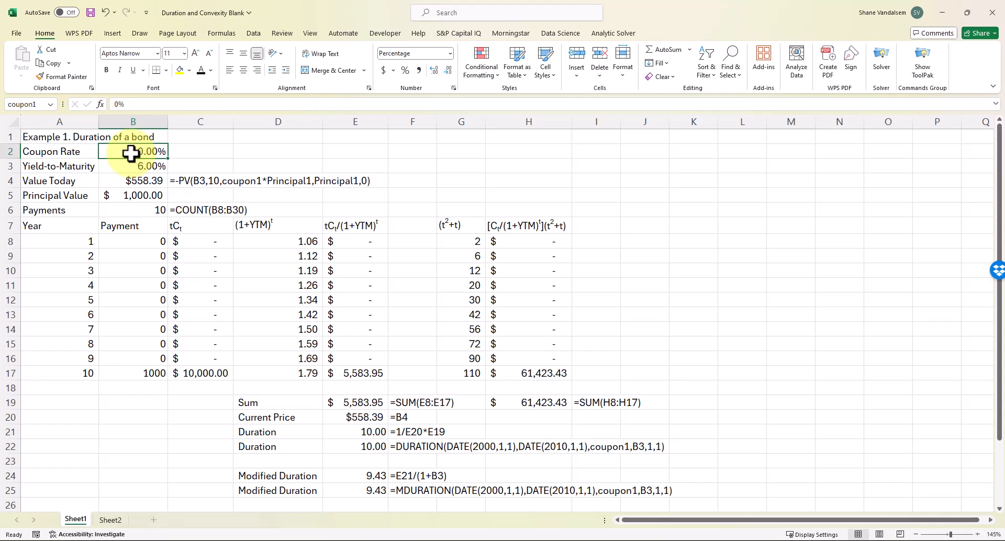
type("5")
key("Return")
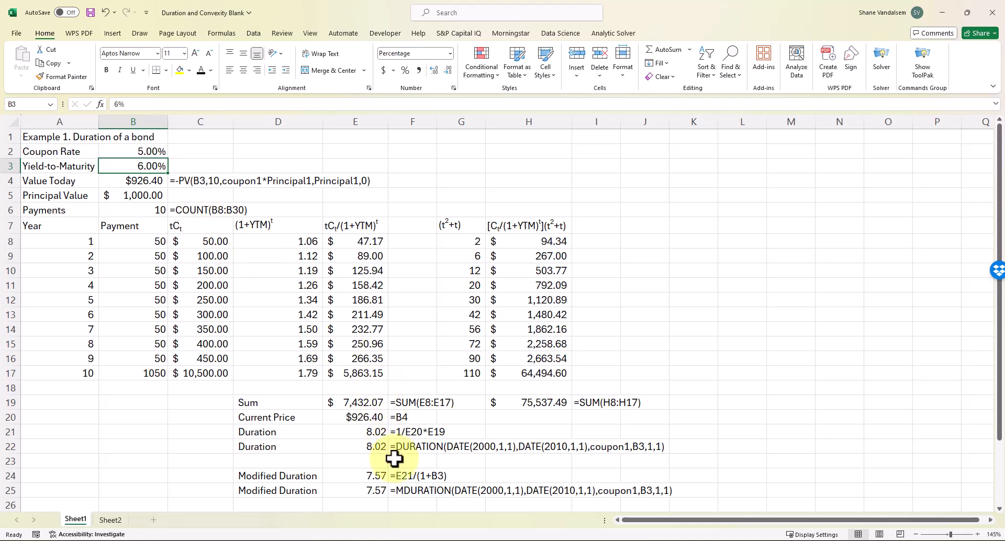
mouse_move(413, 539)
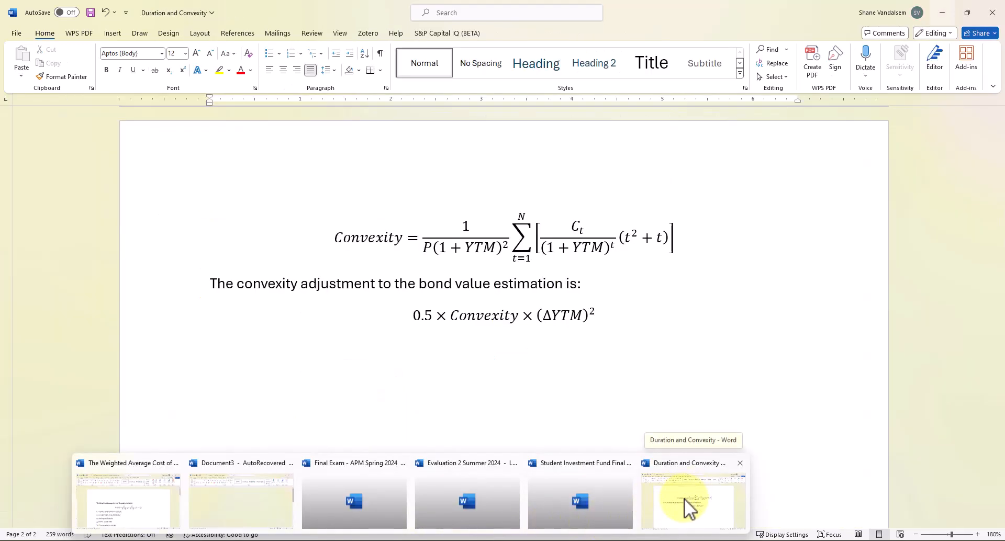
Bring the Duration and Convexity document forward at Macaulay Duration, cursor after 'coupon rate?'
left_click(683, 498)
scroll(503, 397, "up", 10)
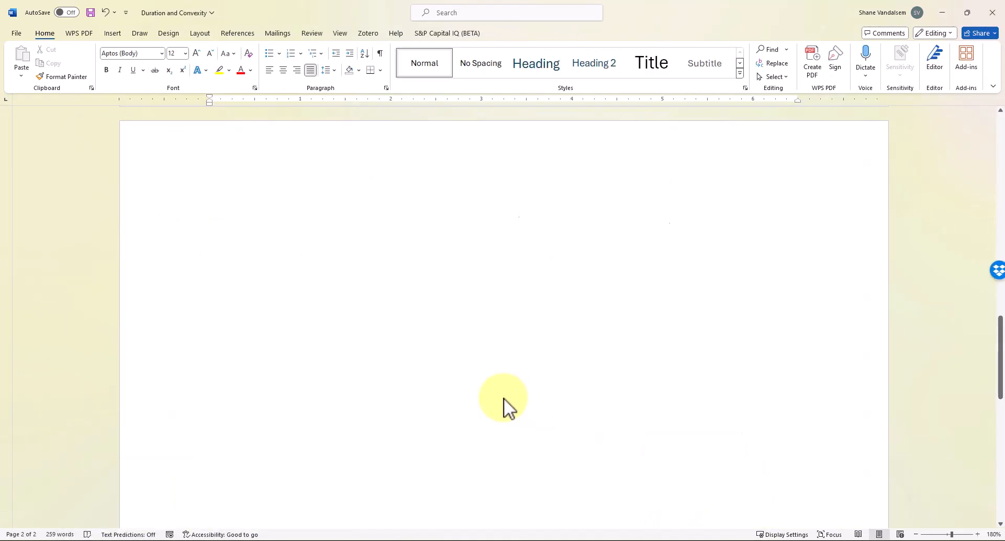
scroll(503, 398, "up", 5)
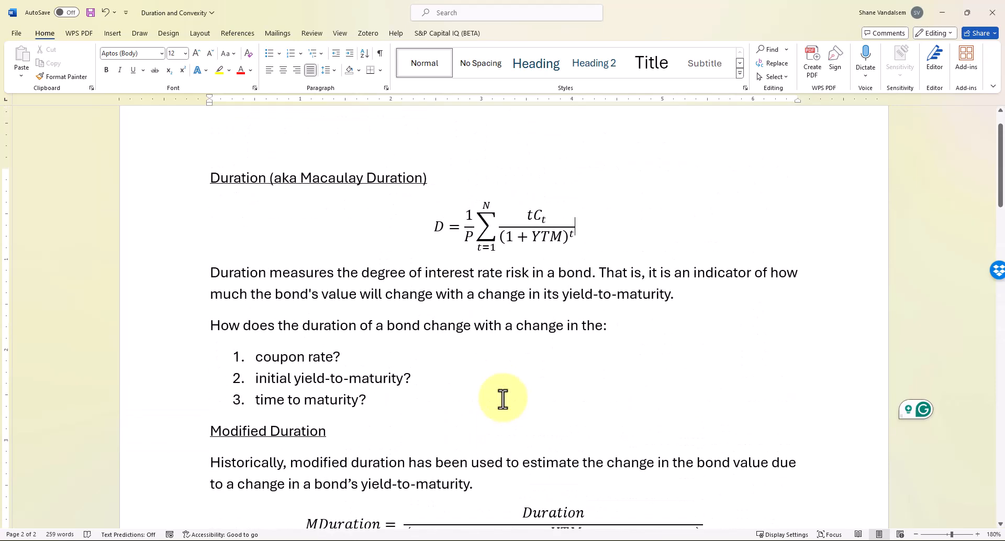
left_click(439, 356)
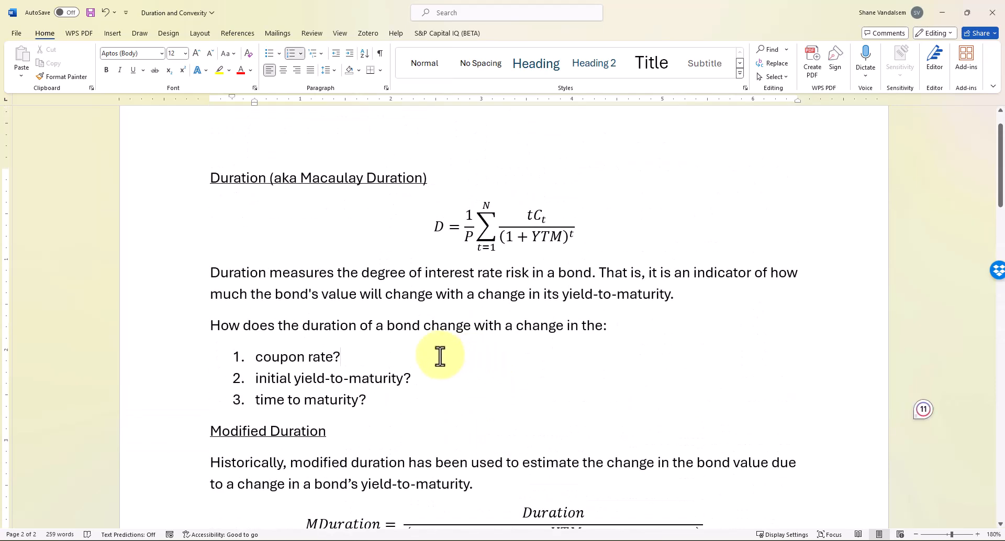
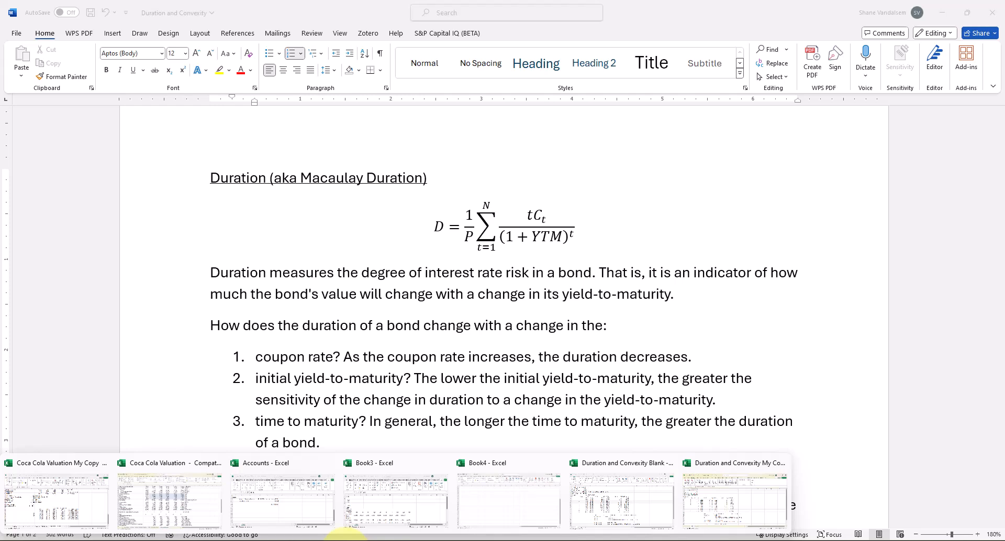
Bring up the Duration and Convexity Blank workbook and change the coupon rate in B2 to 10%
left_click(598, 489)
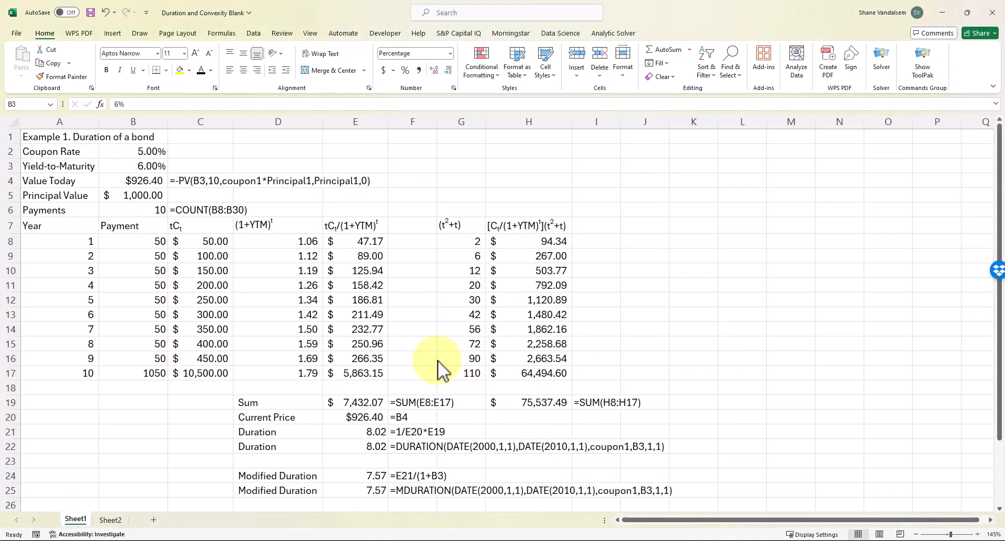
scroll(421, 354, "down", 3)
scroll(428, 359, "up", 2)
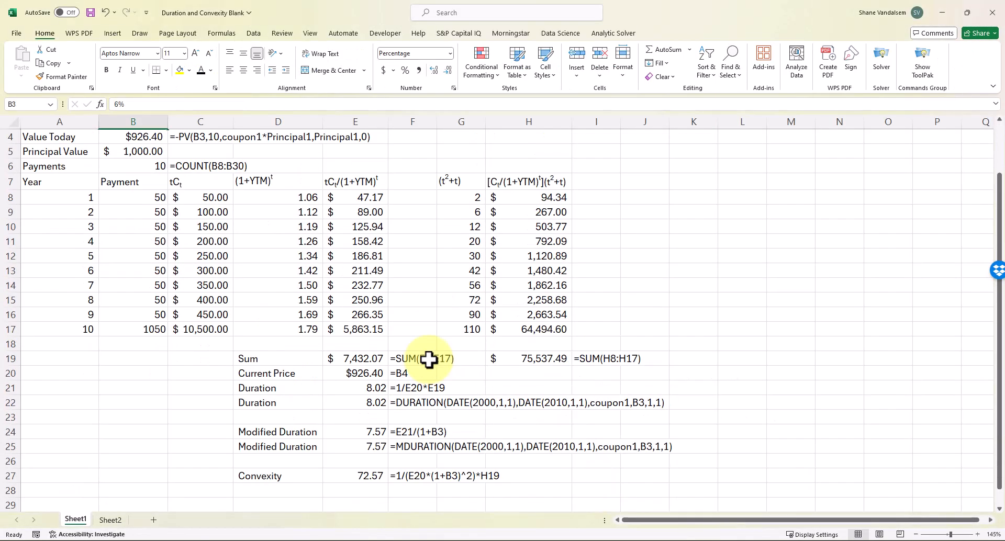
scroll(428, 359, "up", 1)
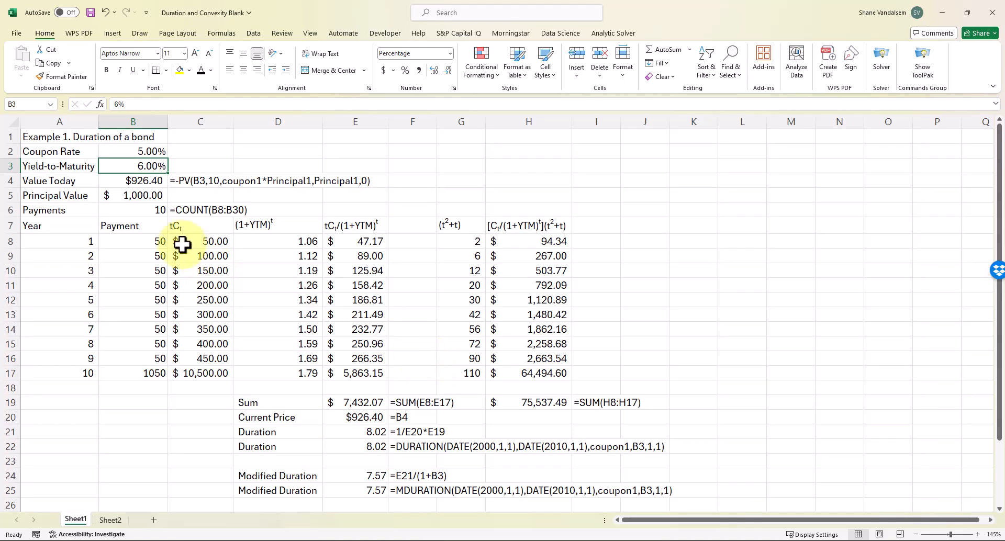
left_click(153, 151)
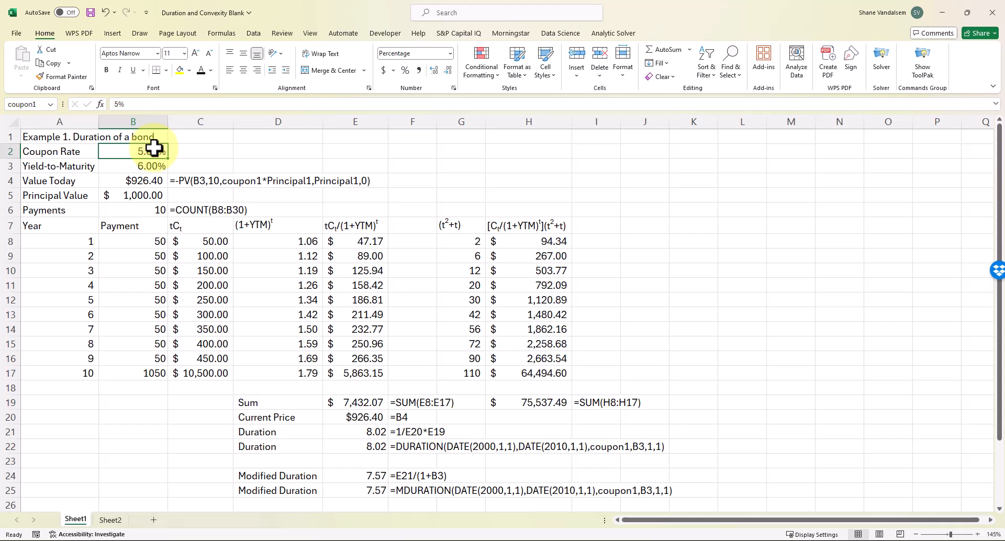
type("10")
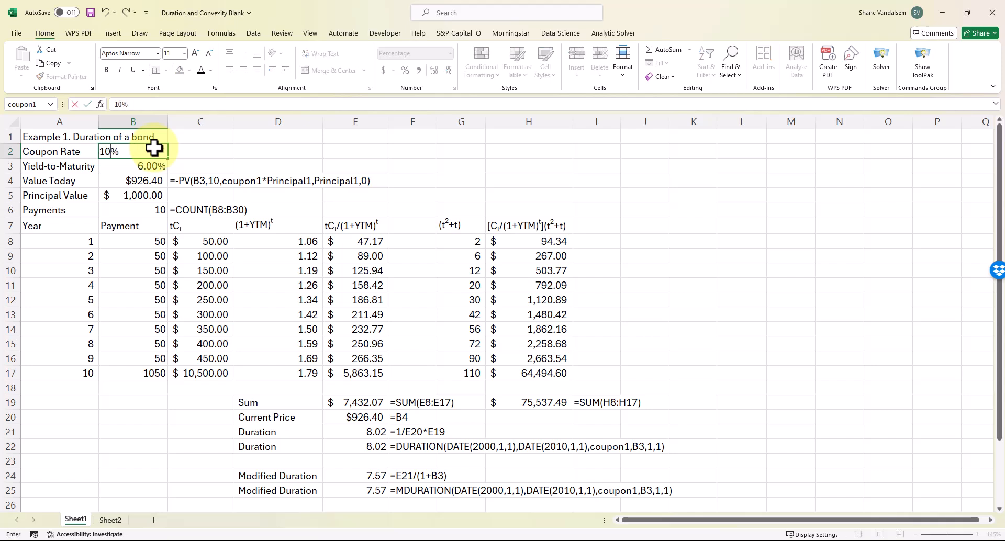
key("Return")
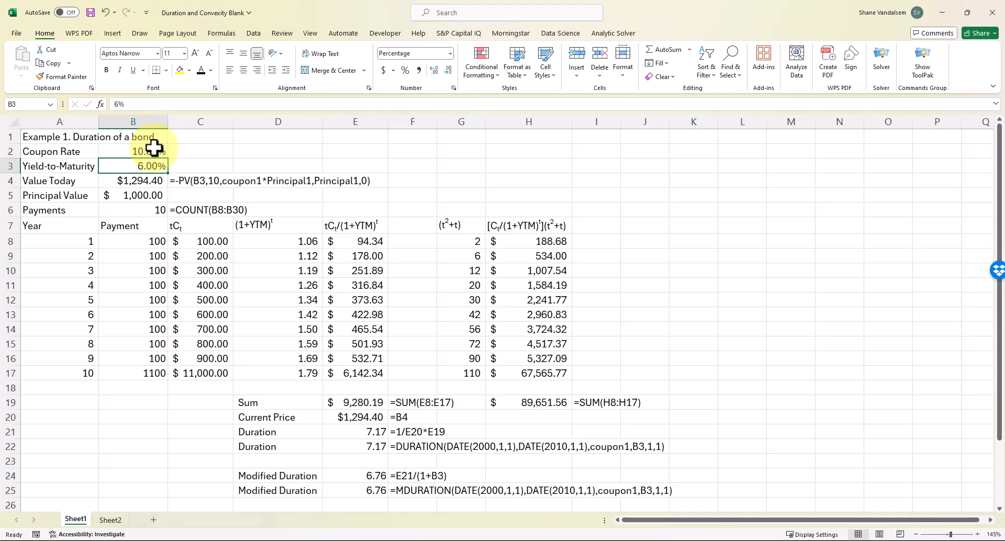
Review the durations, then set the coupon rate back to 5%, pricing the bond at $926.40
scroll(168, 160, "down", 1)
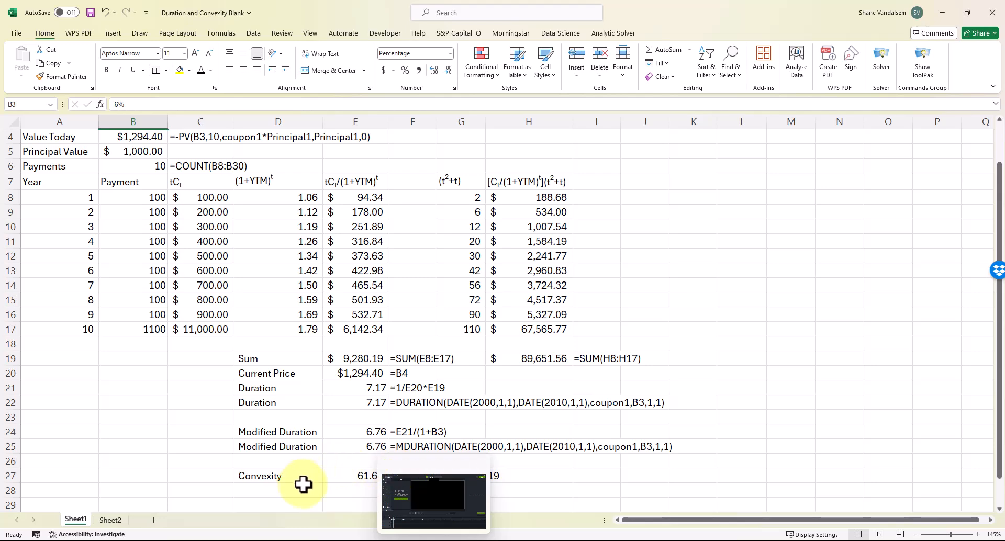
scroll(234, 342, "up", 1)
left_click(150, 151)
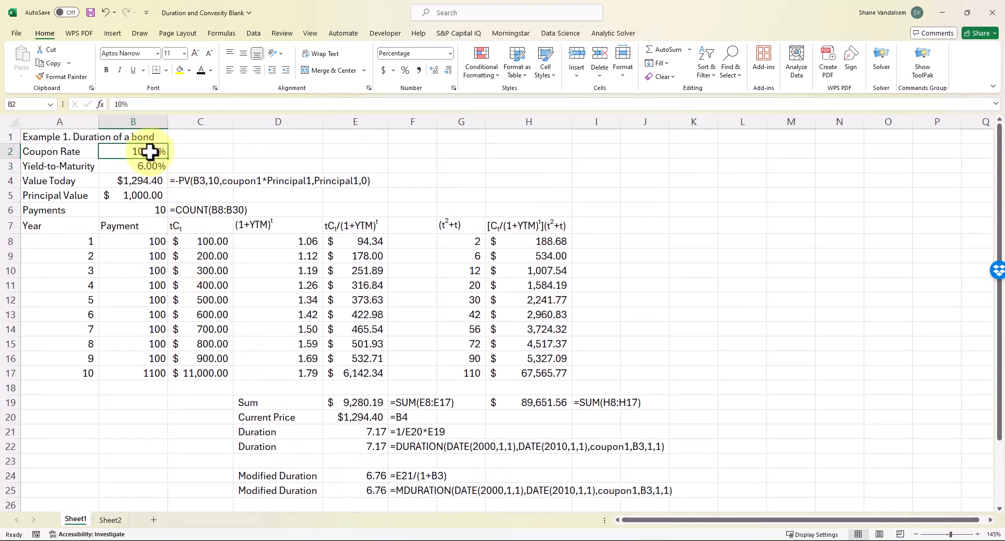
type("5")
key("Return")
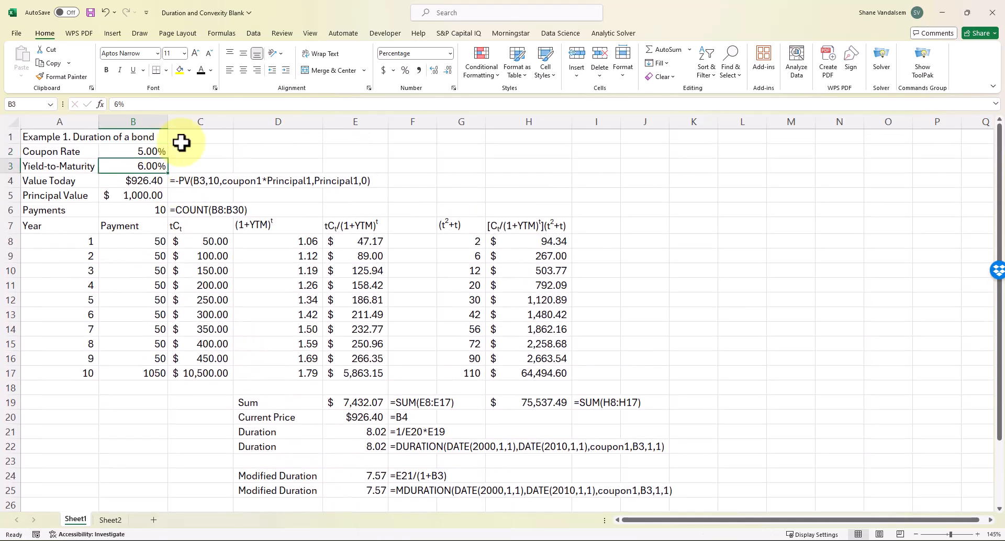
Go to Sheet2 and scroll through the three Walmart bonds and the Change in YTM column
left_click(110, 520)
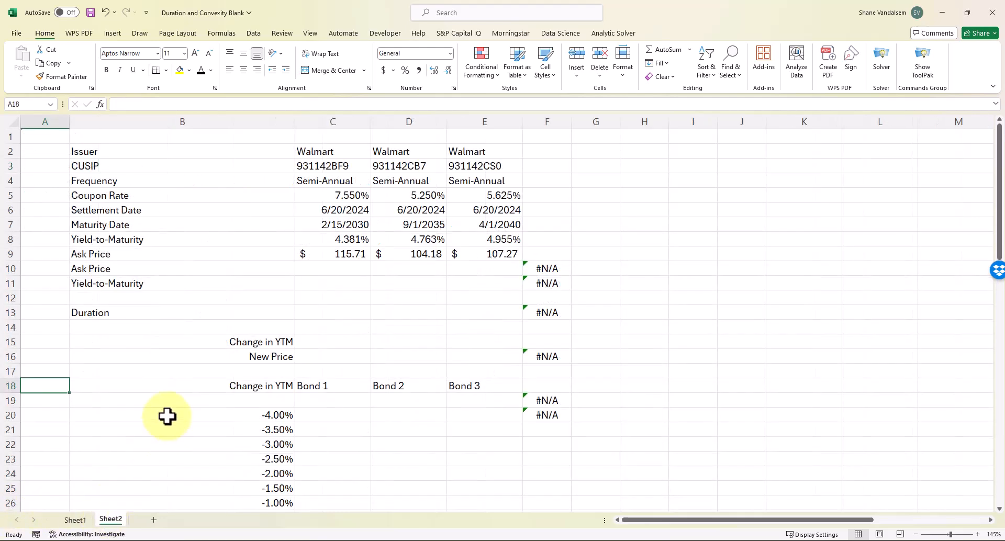
scroll(240, 319, "up", 1)
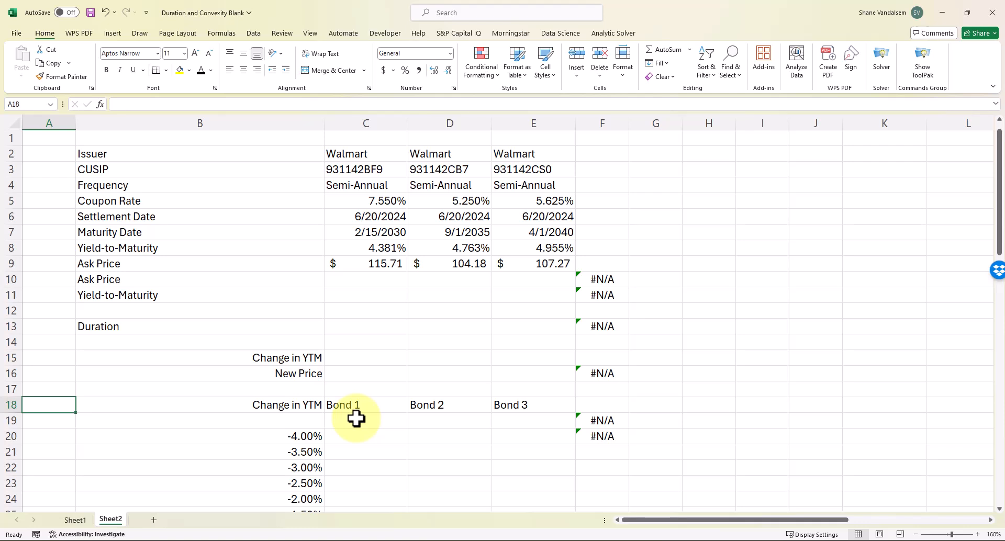
scroll(356, 418, "down", 3)
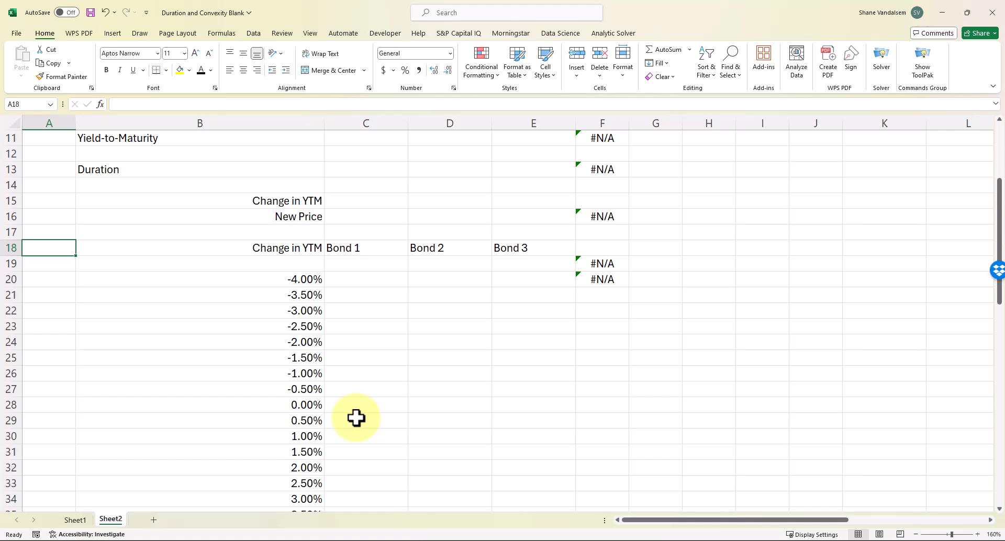
scroll(356, 418, "up", 3)
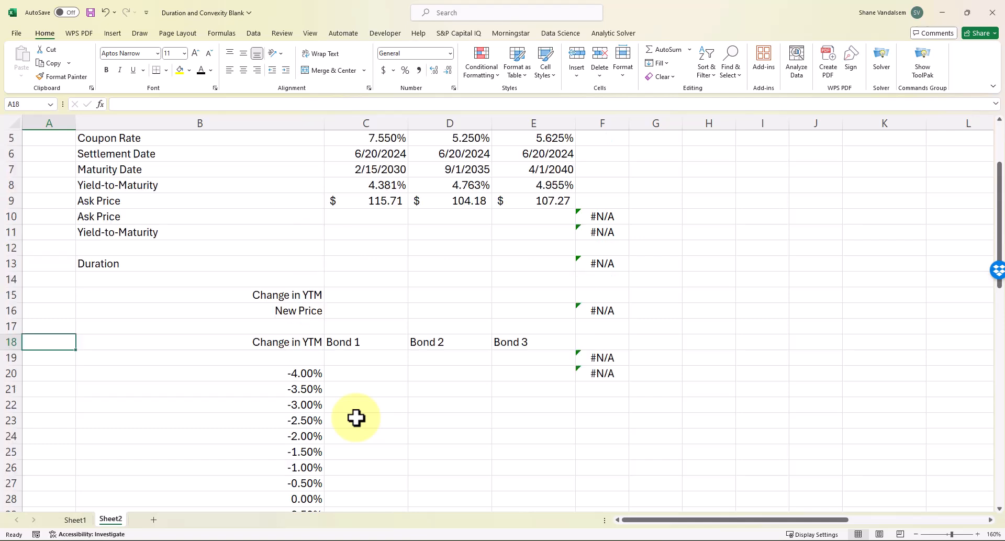
left_click(247, 235)
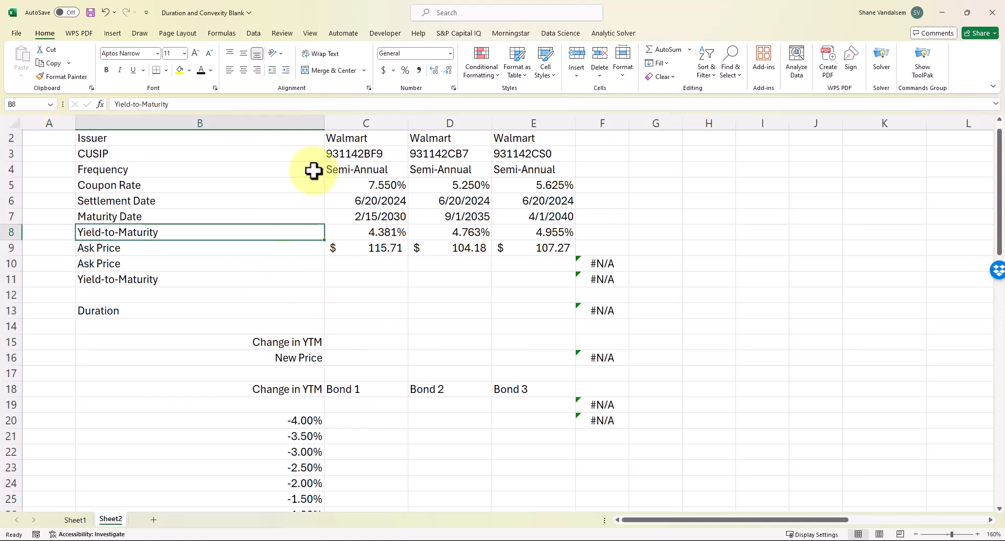
left_click(370, 216)
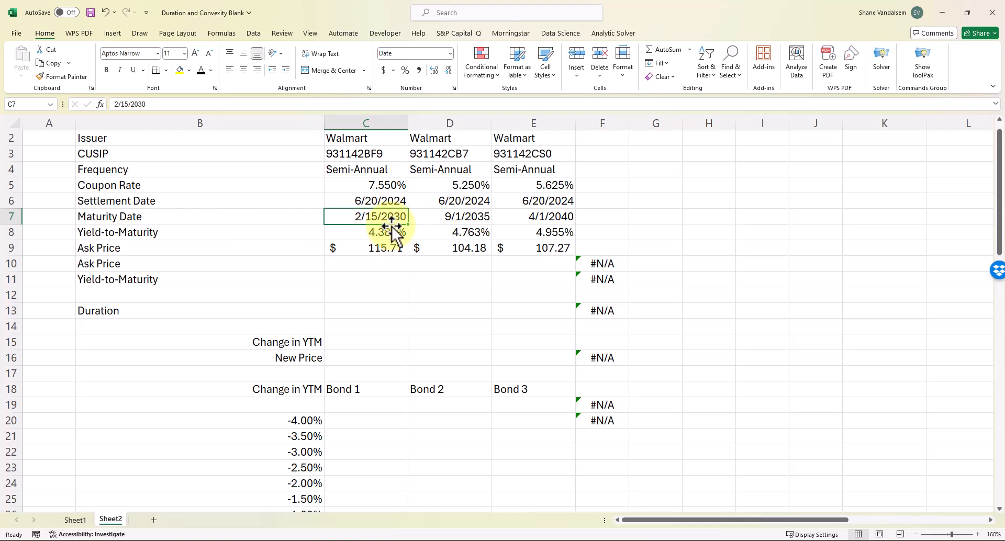
left_click(477, 214)
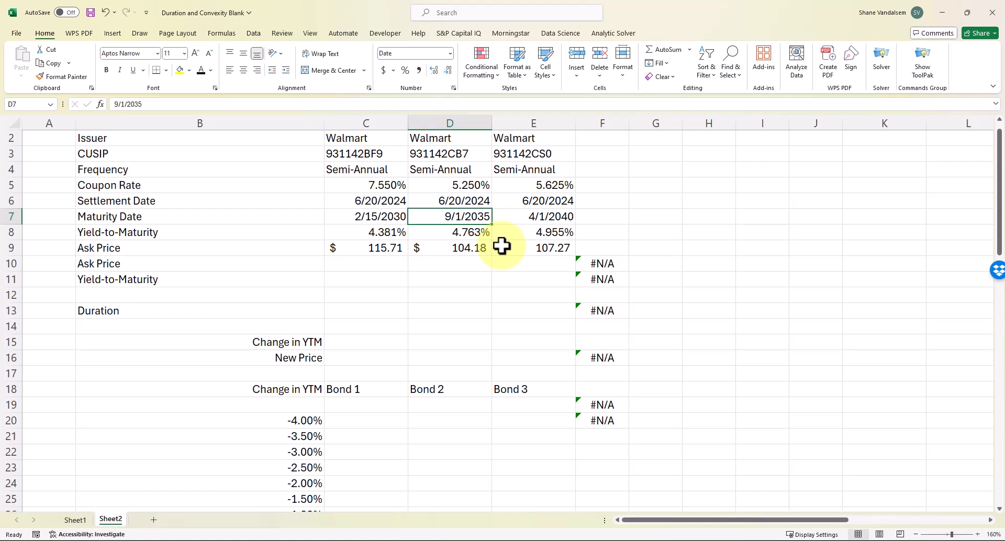
left_click(400, 202)
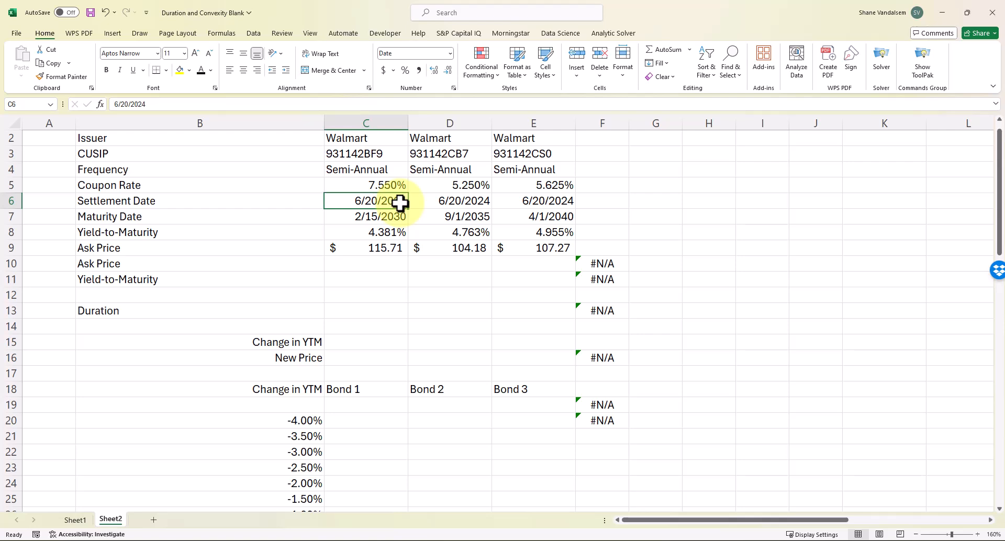
key("Down")
key("Down")
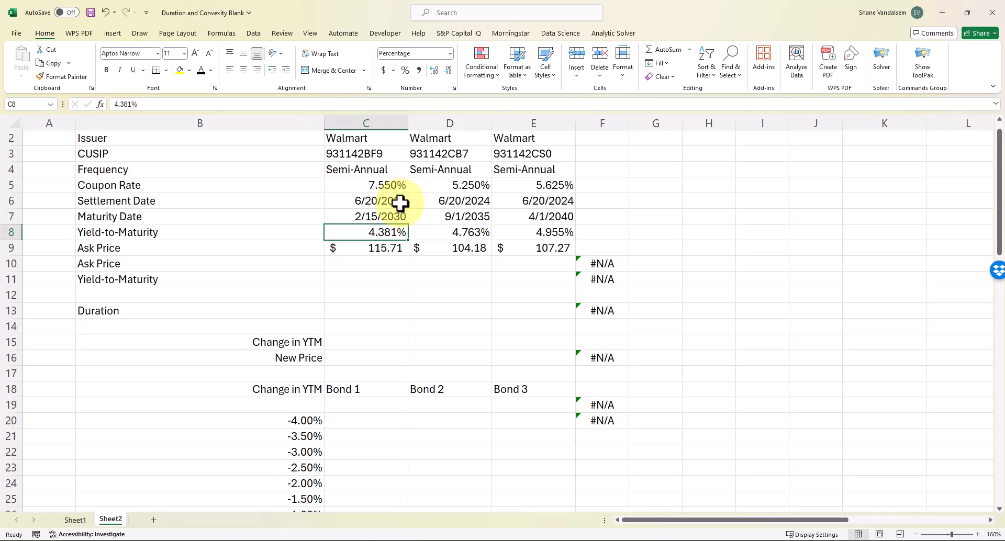
key("Up")
key("Up")
key("Up")
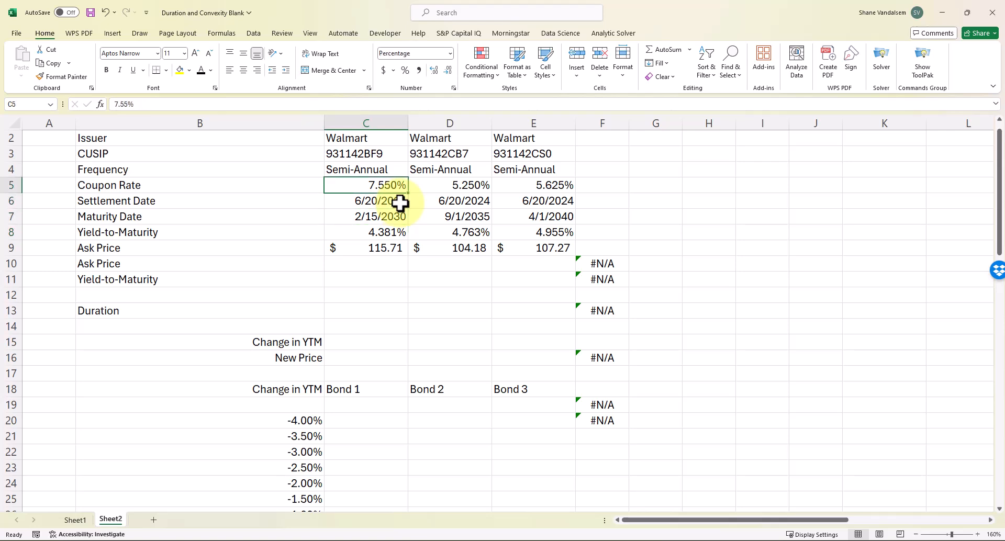
key("Right")
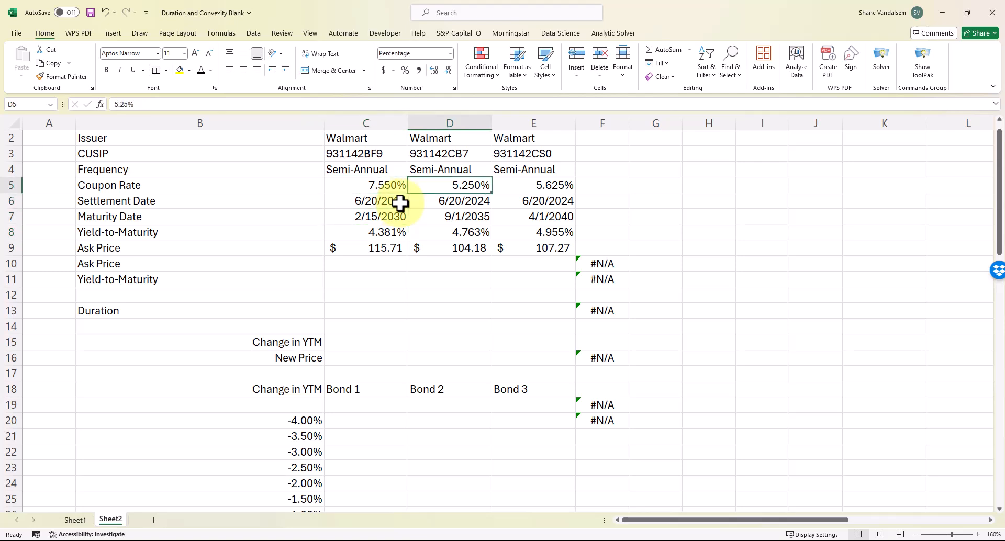
key("Right")
key("Right")
key("Left")
key("Down")
key("Down")
key("Down")
key("Down")
key("Down")
key("Left")
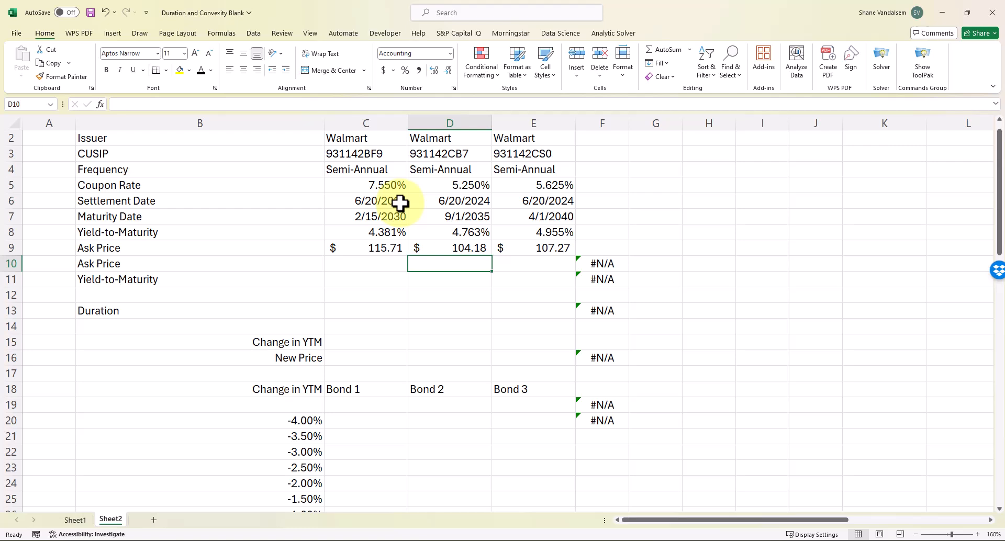
key("Up")
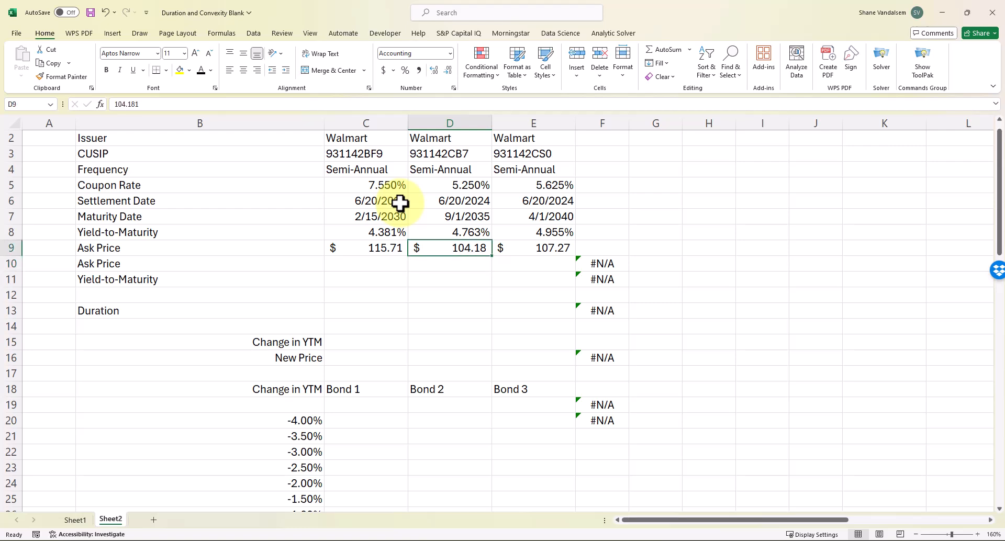
key("Left")
key("Up")
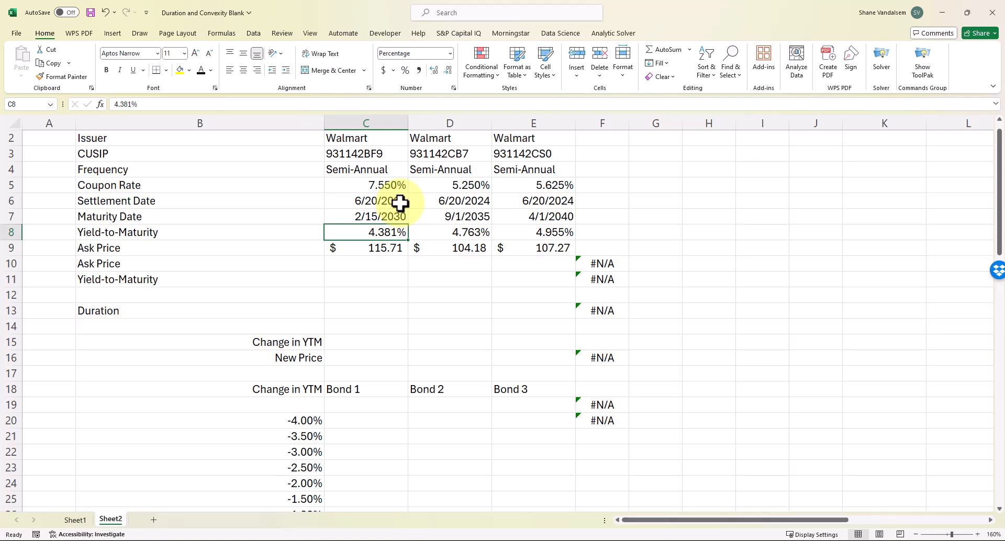
key("Up")
key("Up")
key("Up")
key("Down")
key("Down")
key("Down")
key("Down")
key("Down")
key("Down")
key("Up")
key("Up")
key("Down")
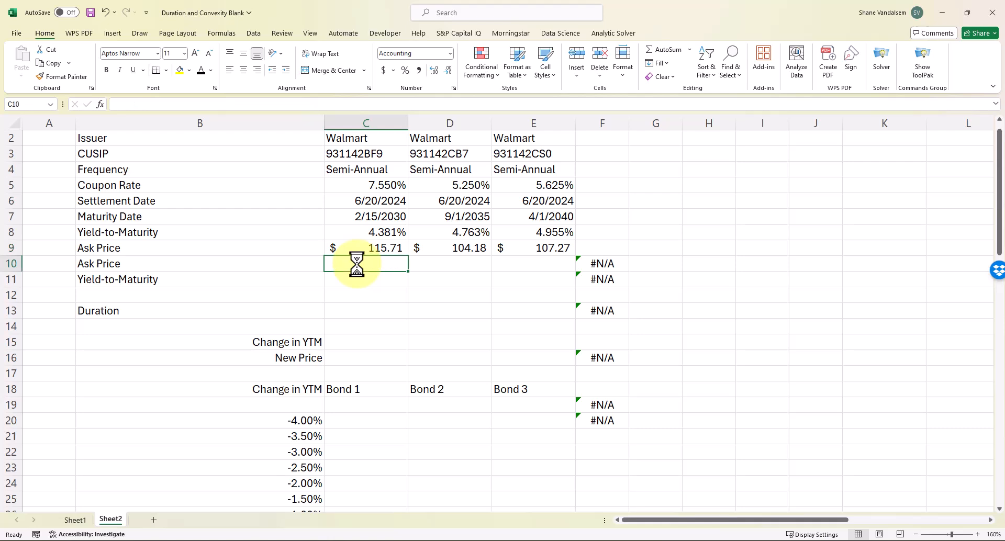
Start a PRICE formula in C10 using settlement C6, maturity C7 and coupon rate C5
type("=price(")
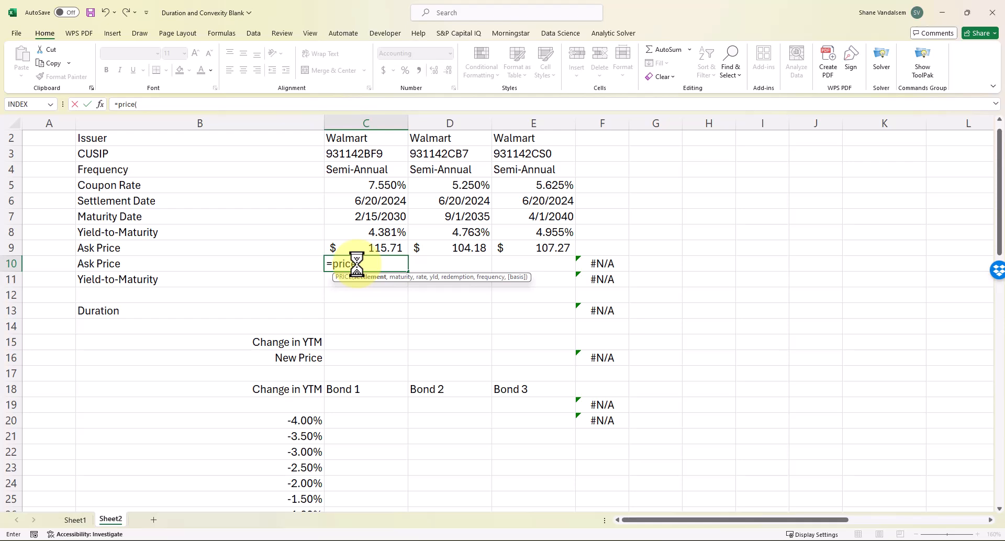
key("Up")
key("Up")
key("Up")
key("Up")
key("Up")
key("Down")
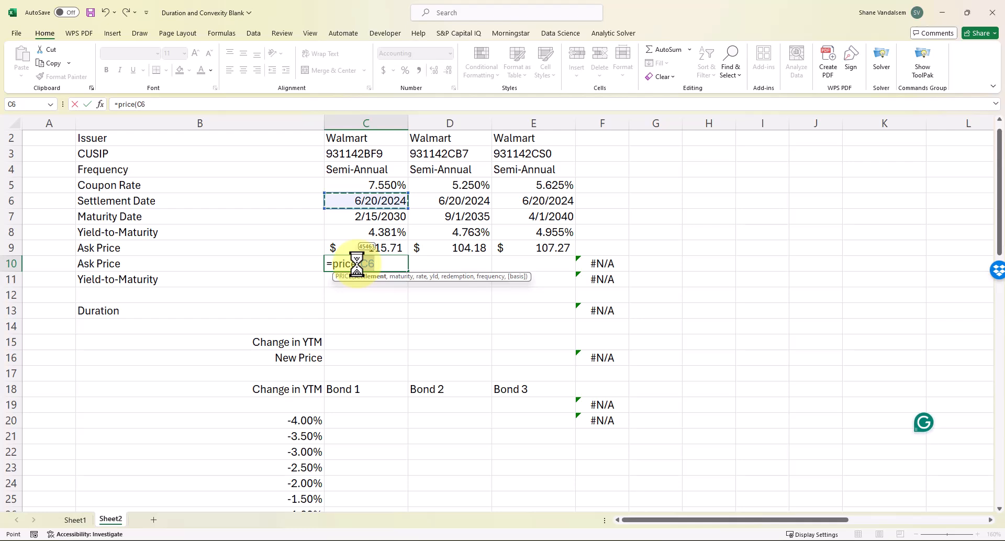
type(",")
key("Up")
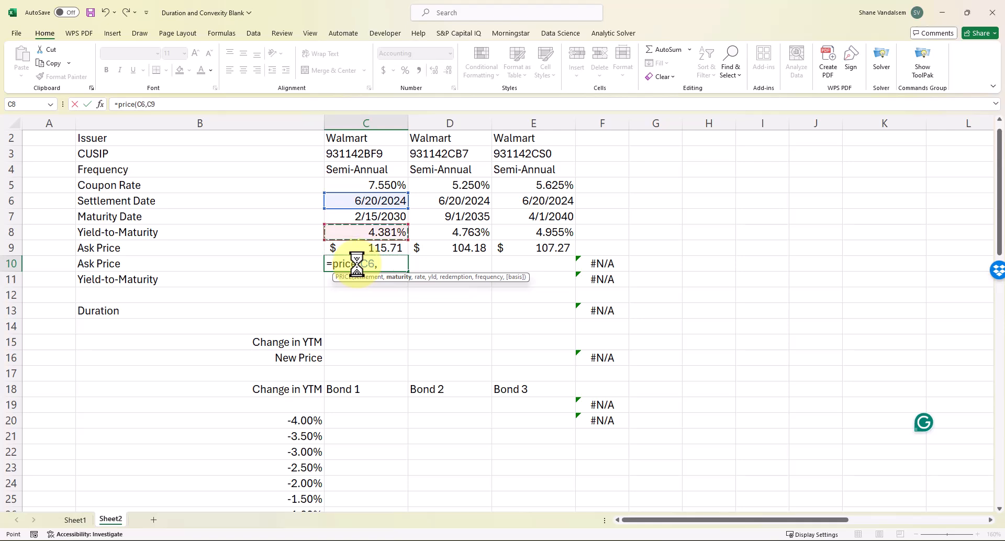
key("Up")
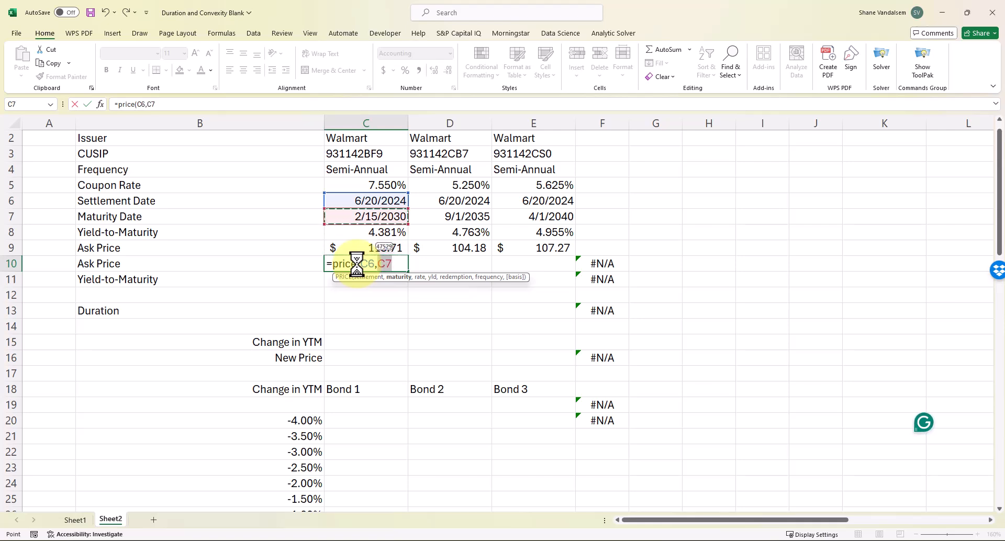
type(",")
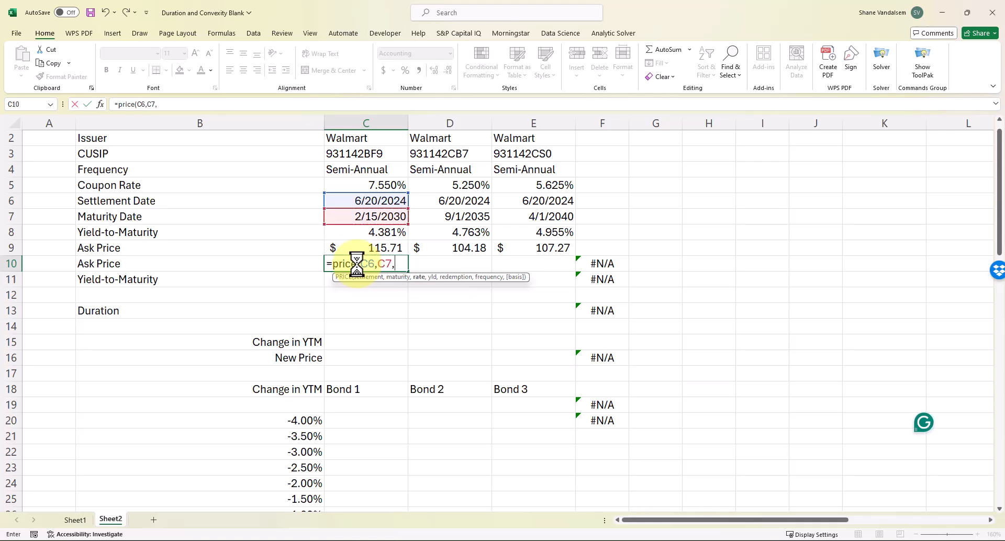
key("Up")
key("Up")
key("Up")
key("Up")
key("Up")
key("Up")
key("Down")
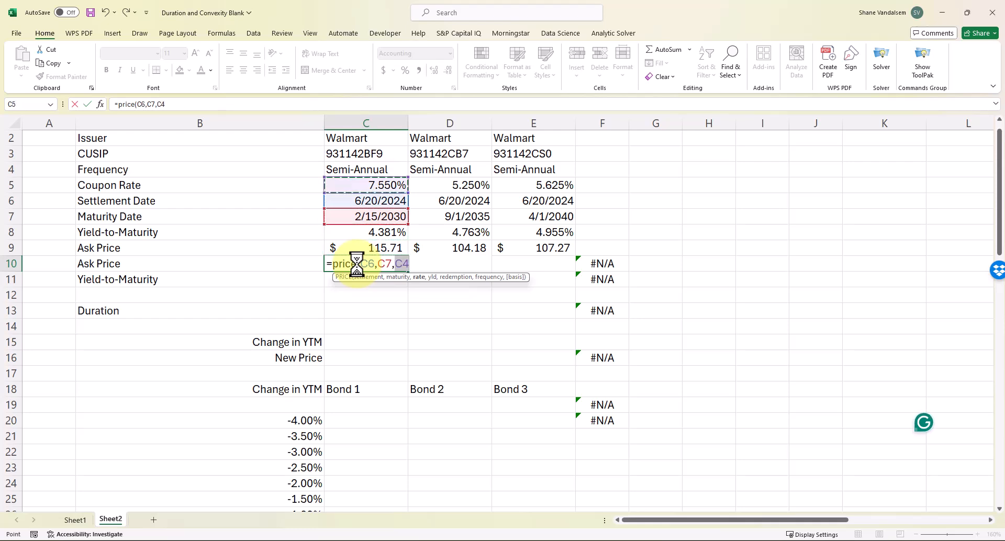
type(",")
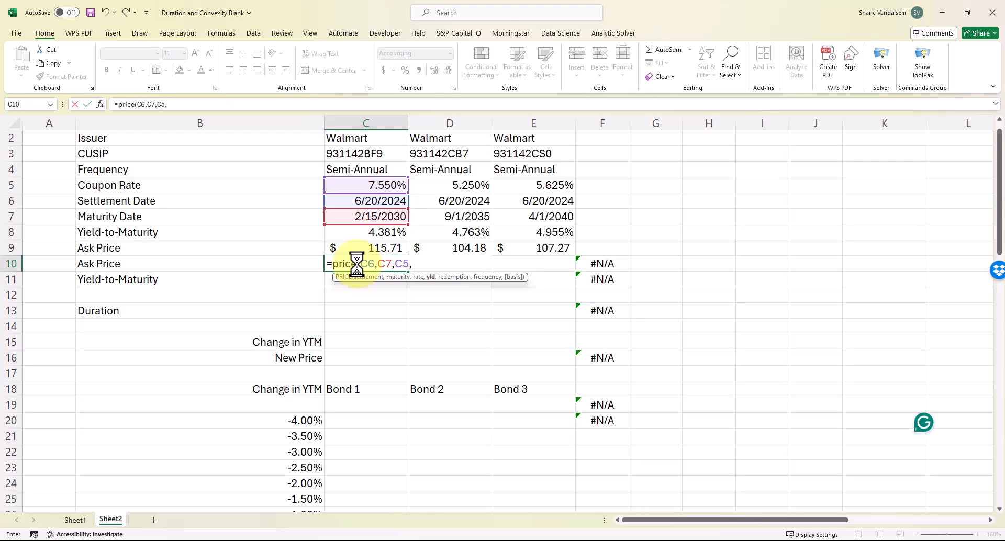
Finish it with yield C8, 100, 2, 0 and fill to E10, giving 115.71, 104.18 and 107.27
key("Up")
key("Up")
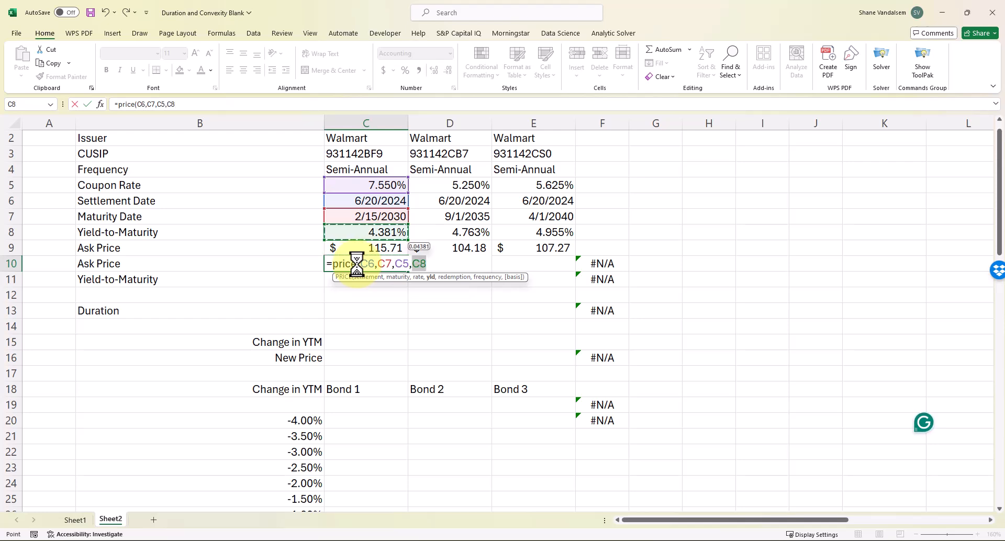
type(",")
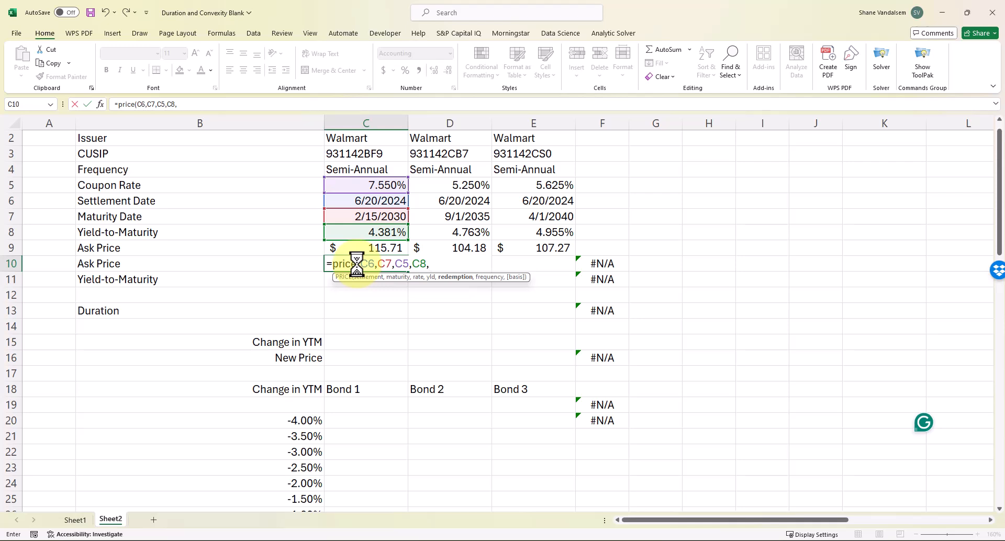
type("100,")
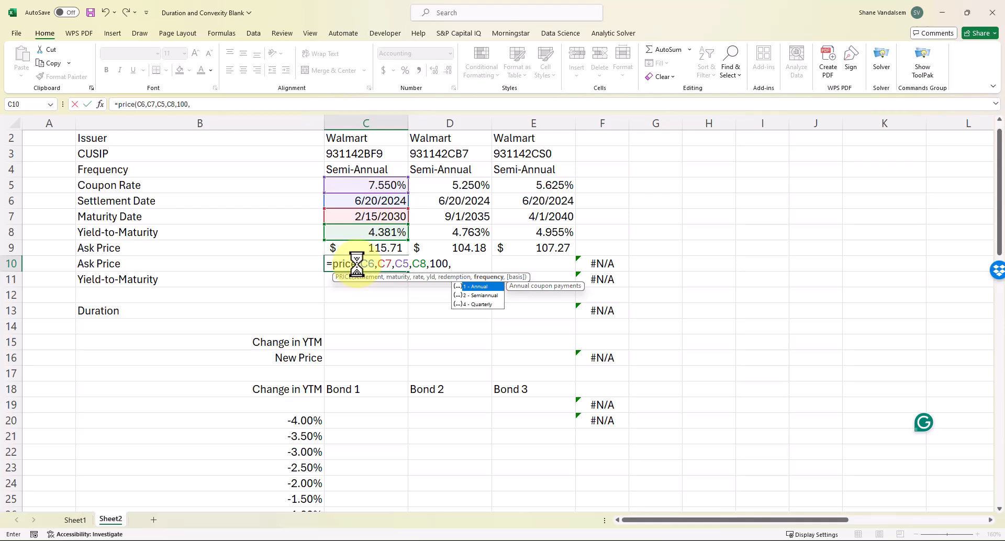
type("2,")
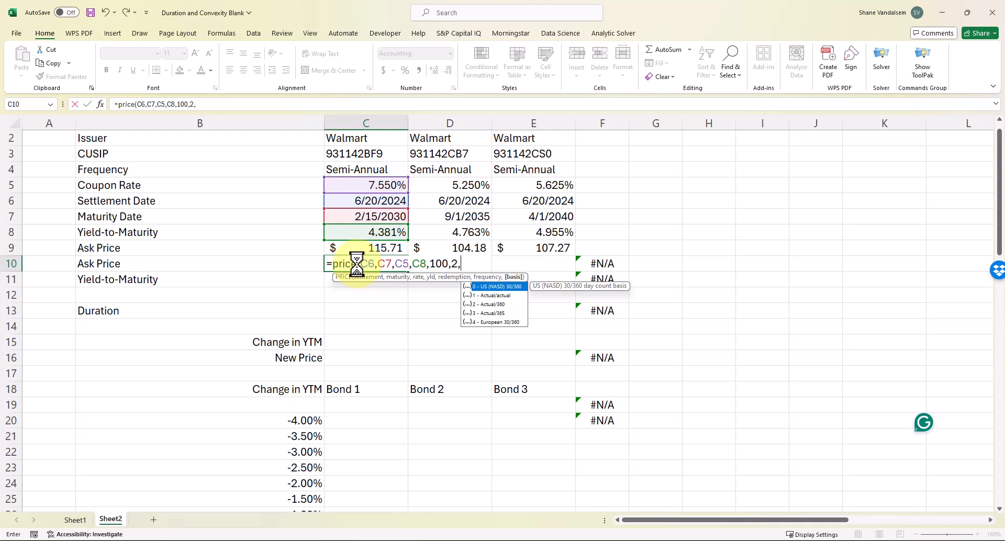
type("0")
type(")")
key("Return")
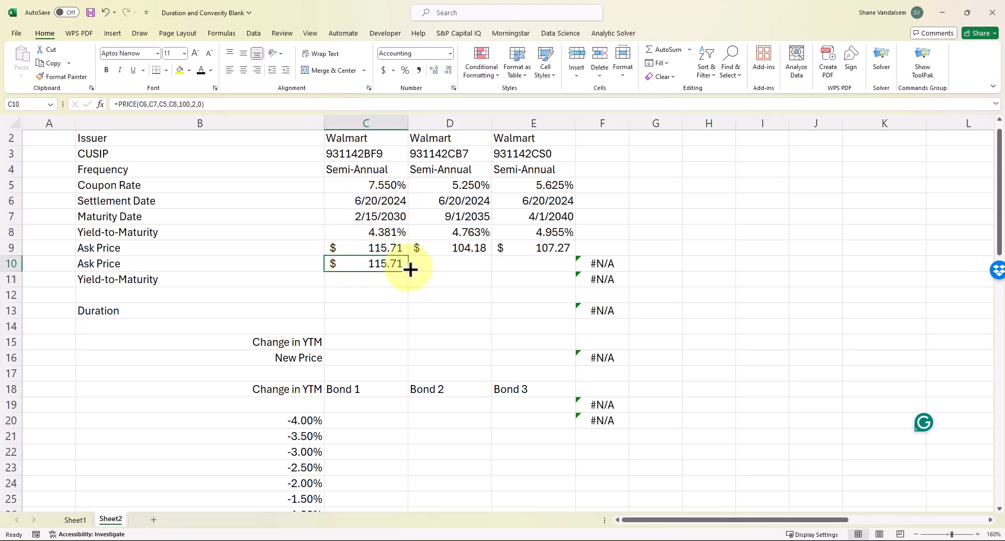
left_click_drag(408, 276, 560, 276)
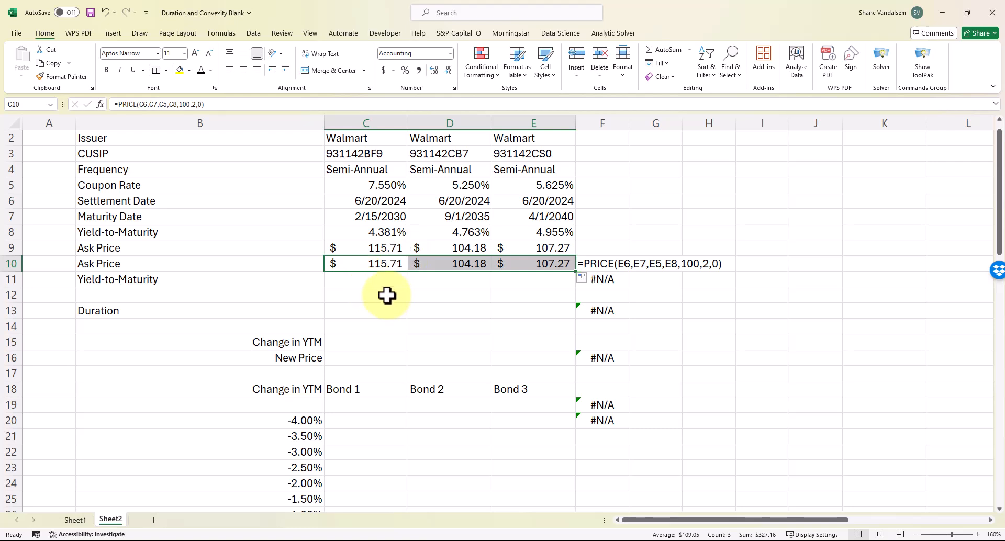
left_click(346, 281)
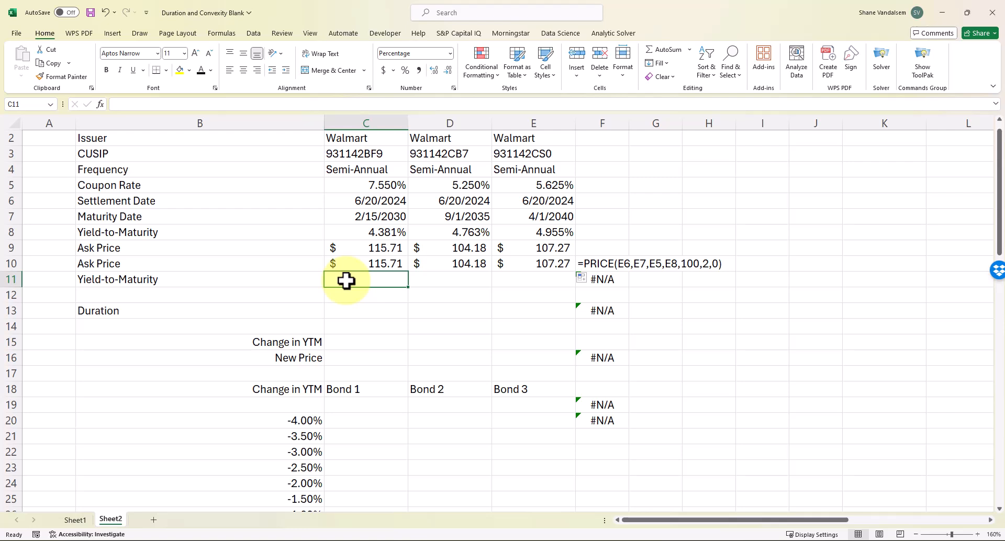
Begin a YIELD formula in C11 with settlement C6, maturity C7 and coupon rate C5
type("=")
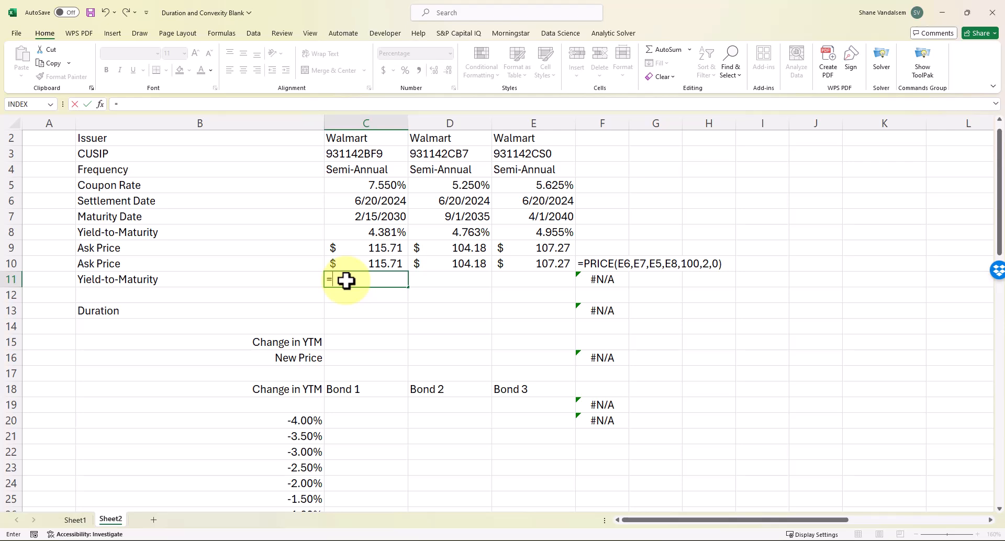
type("yield(")
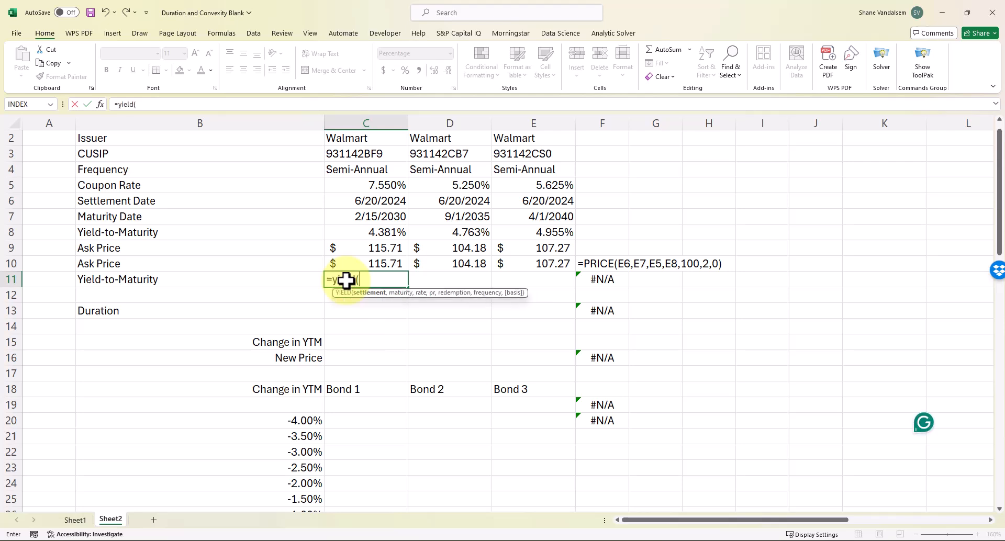
left_click(376, 202)
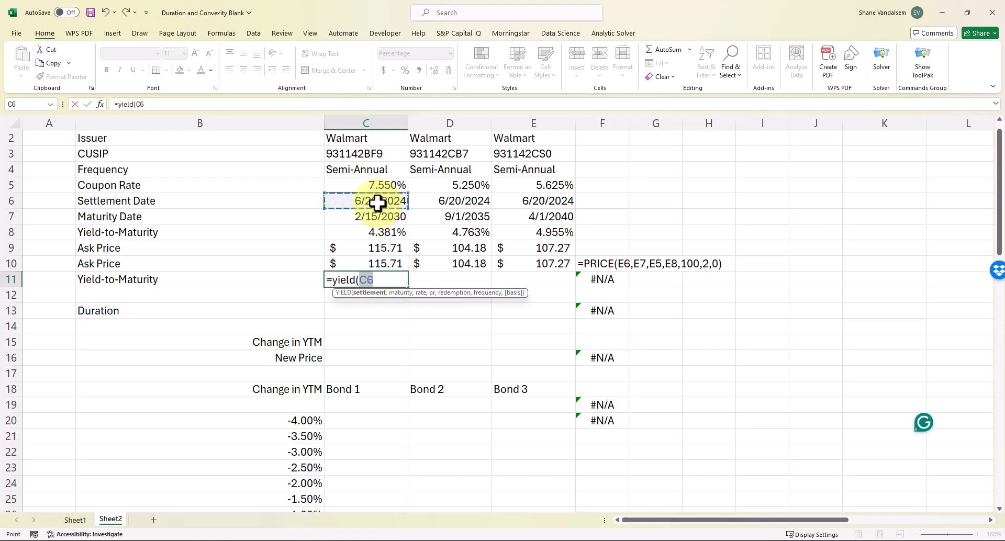
type(",")
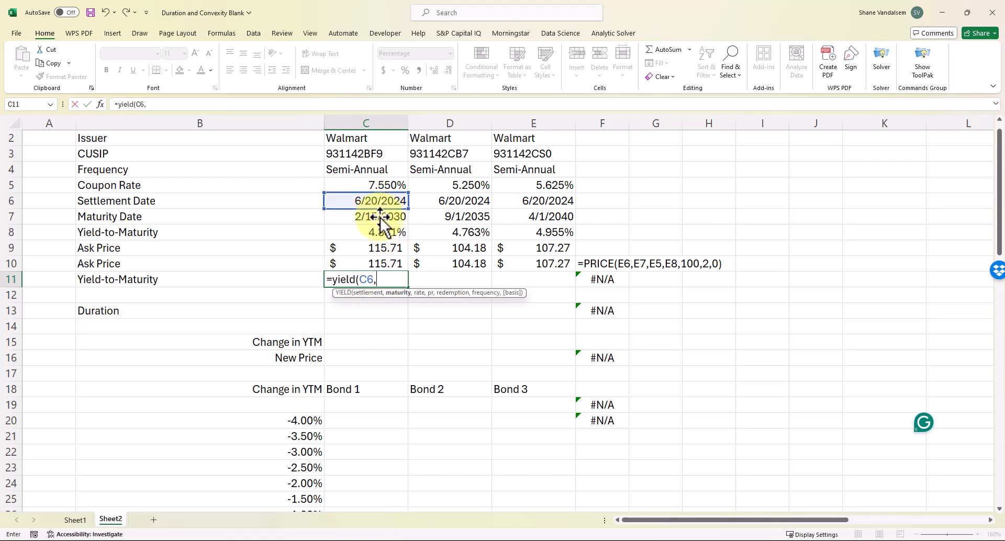
left_click(378, 218)
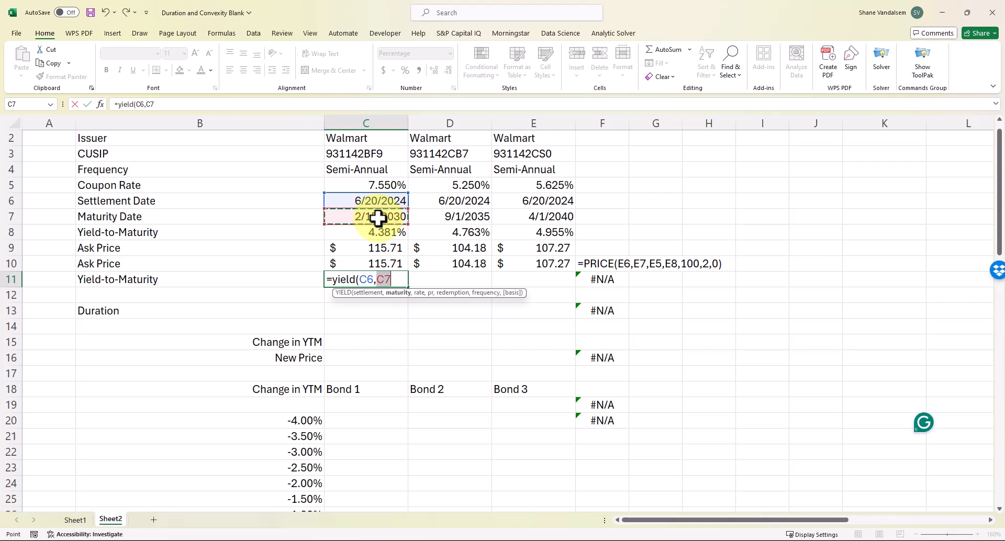
type(",")
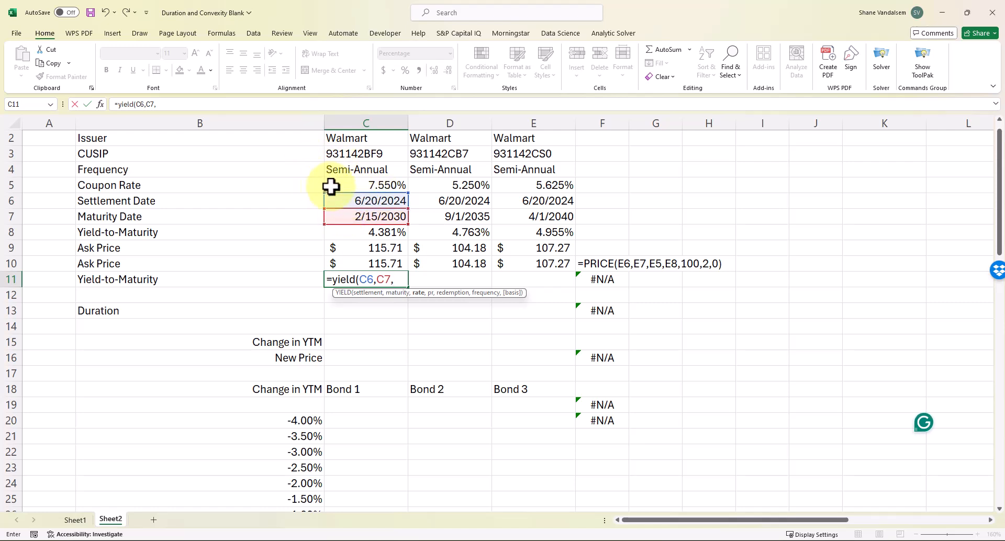
left_click(354, 186)
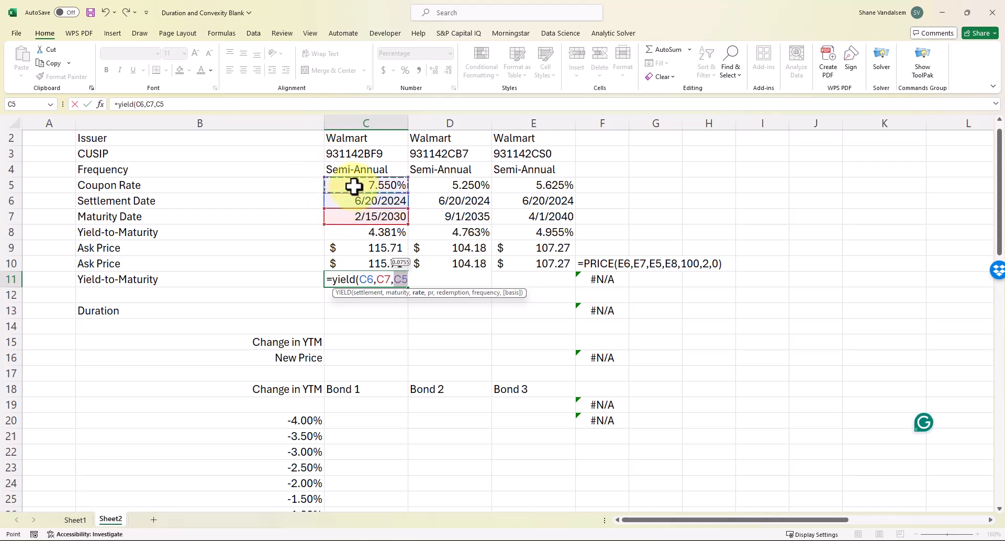
type(",")
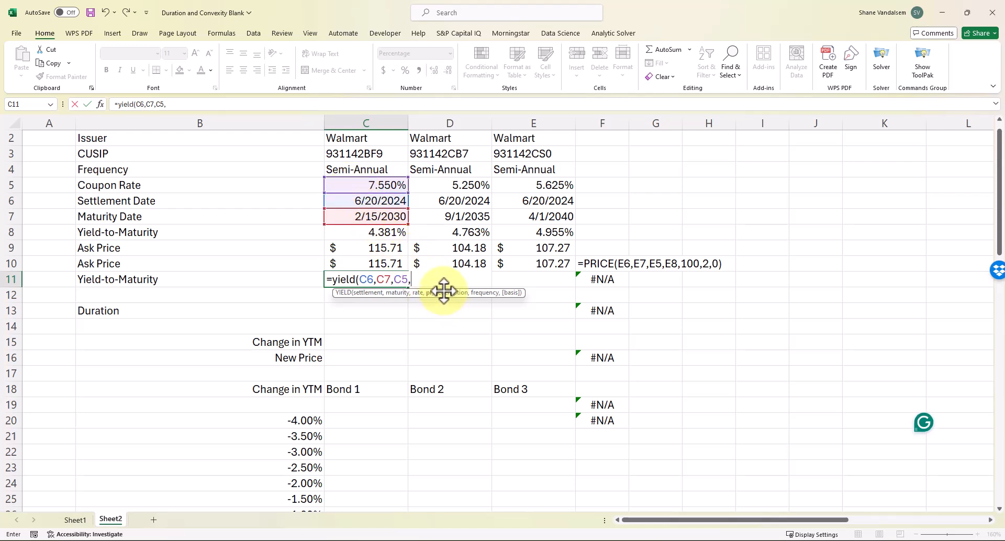
Complete it with price C9, 100, 2, 0 and copy to E11, giving 4.381%, 4.763% and 4.955%
left_click(371, 251)
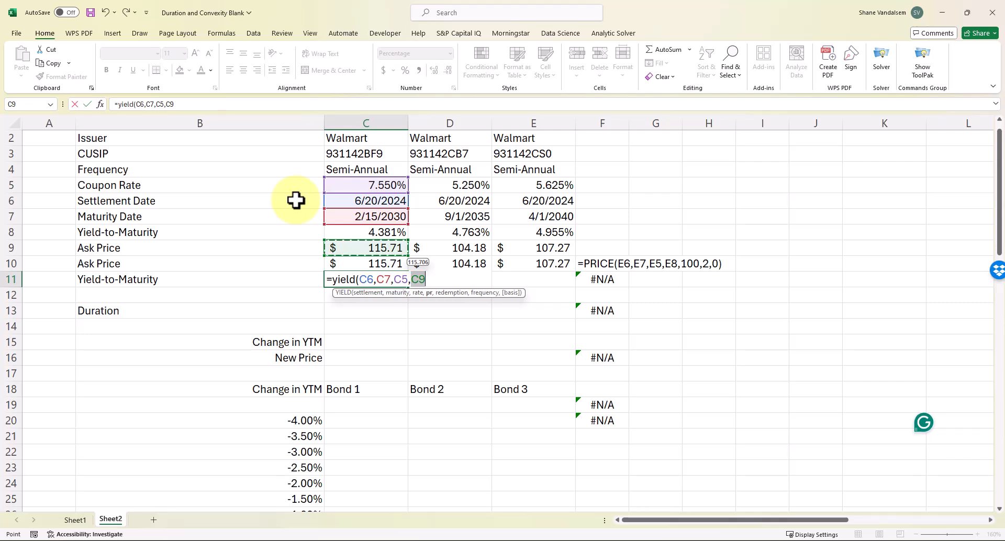
type(",")
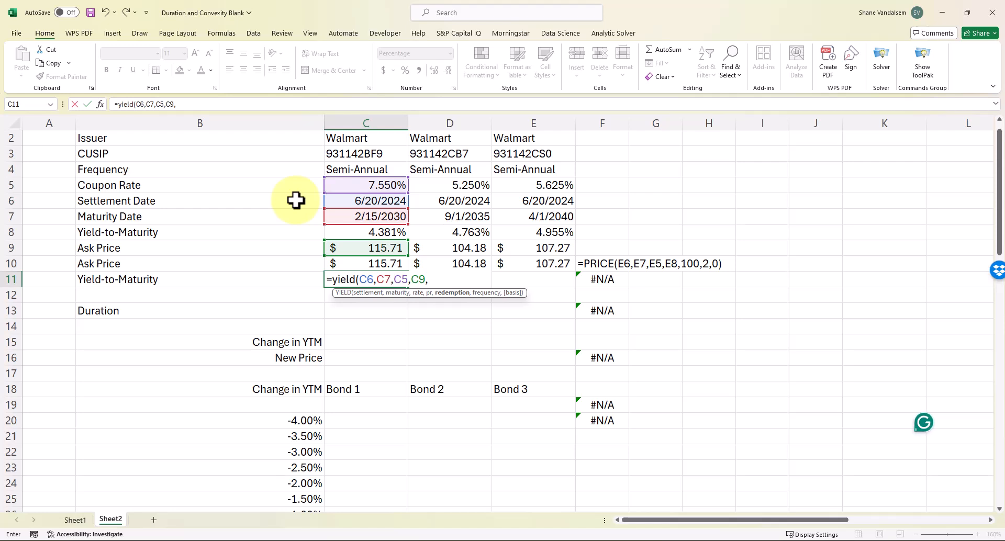
type("100,2,0")
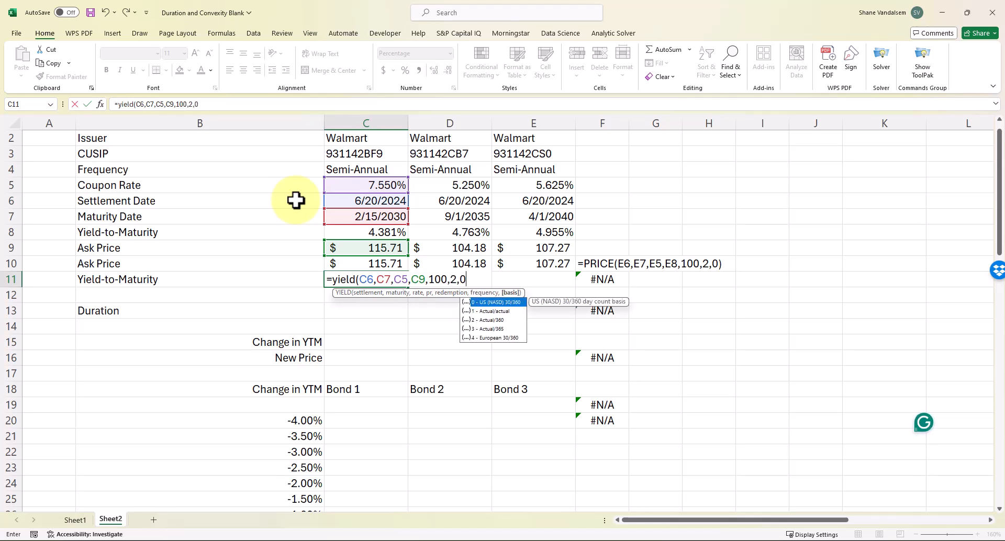
type(")")
key("Return")
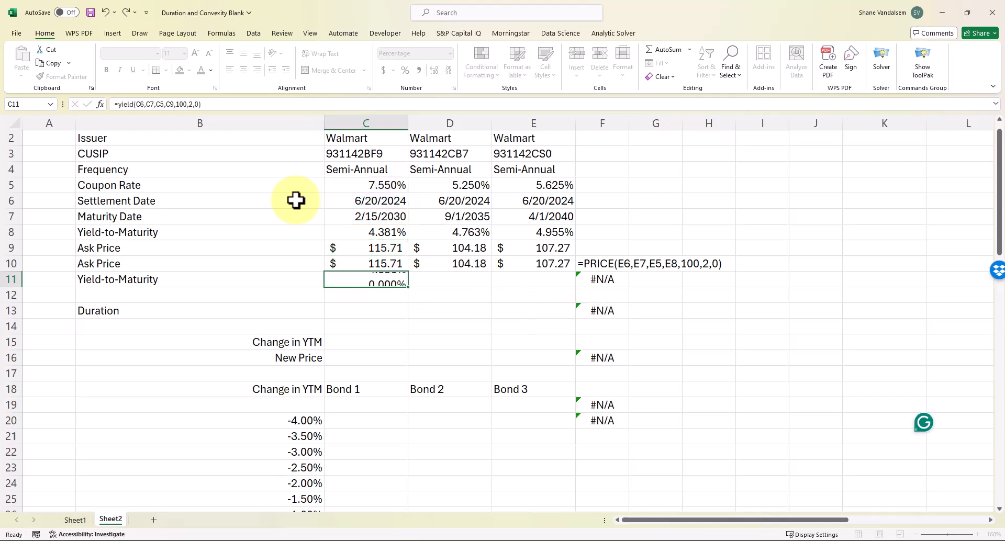
key("Up")
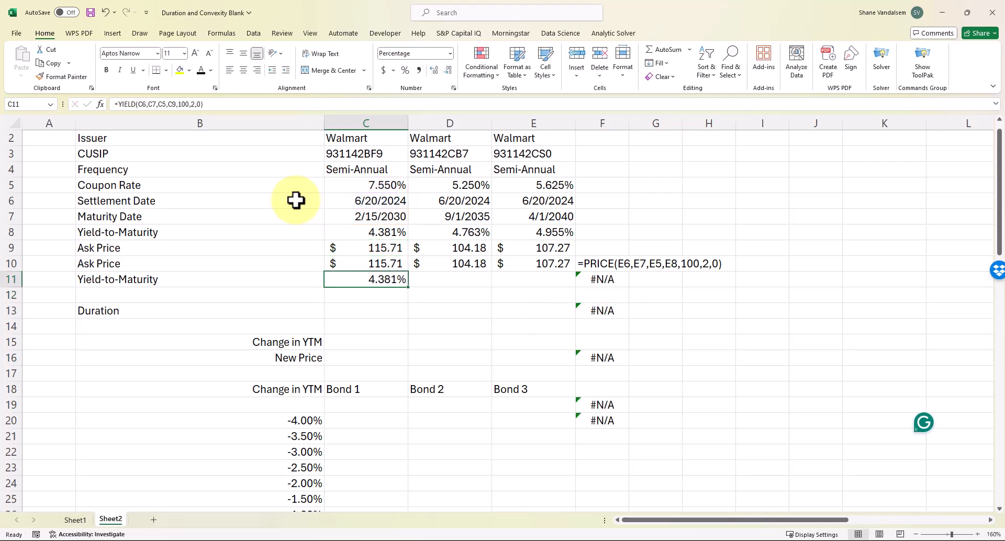
left_click_drag(409, 287, 536, 302)
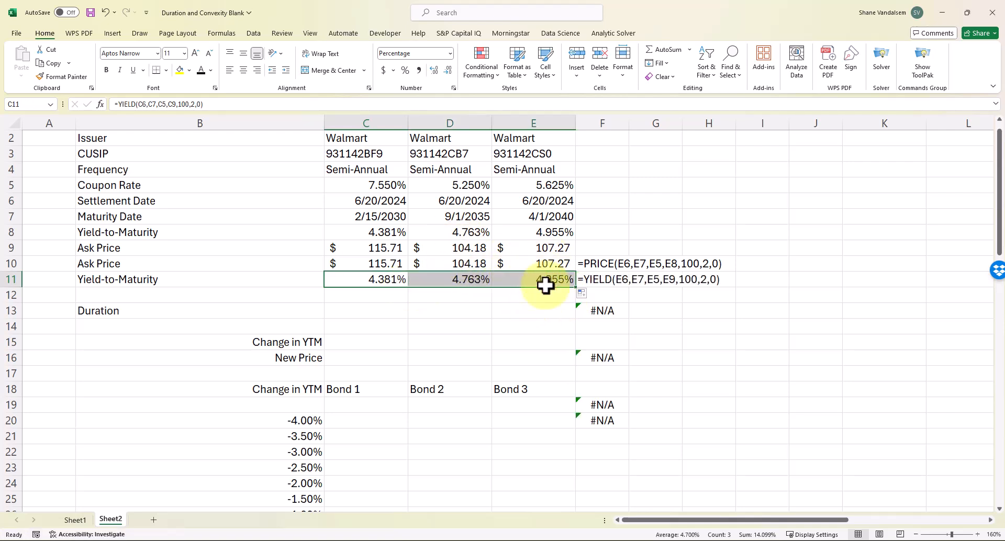
left_click(416, 325)
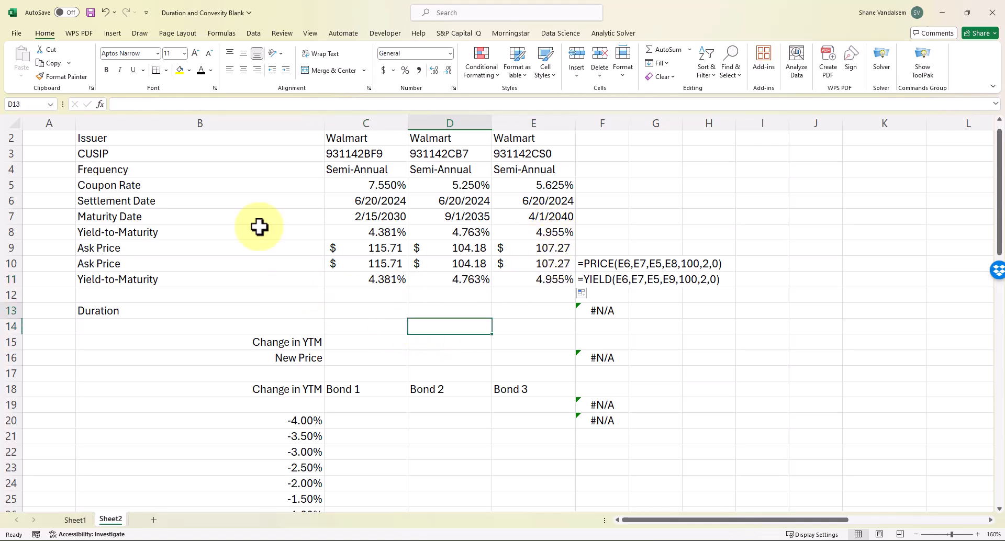
Start a DURATION formula in C13 with settlement C6, maturity C7 and coupon rate C5
key("Up")
key("Left")
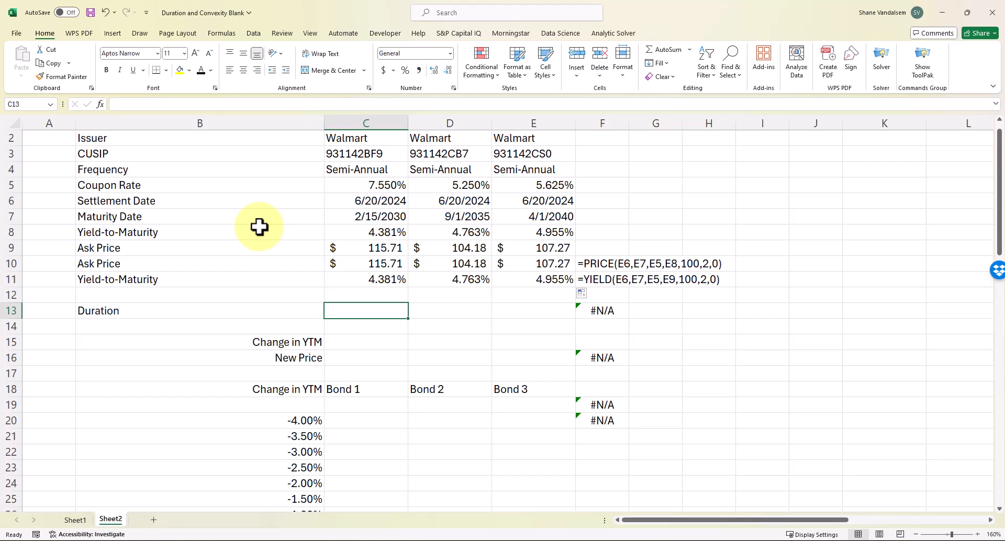
type("=duration(")
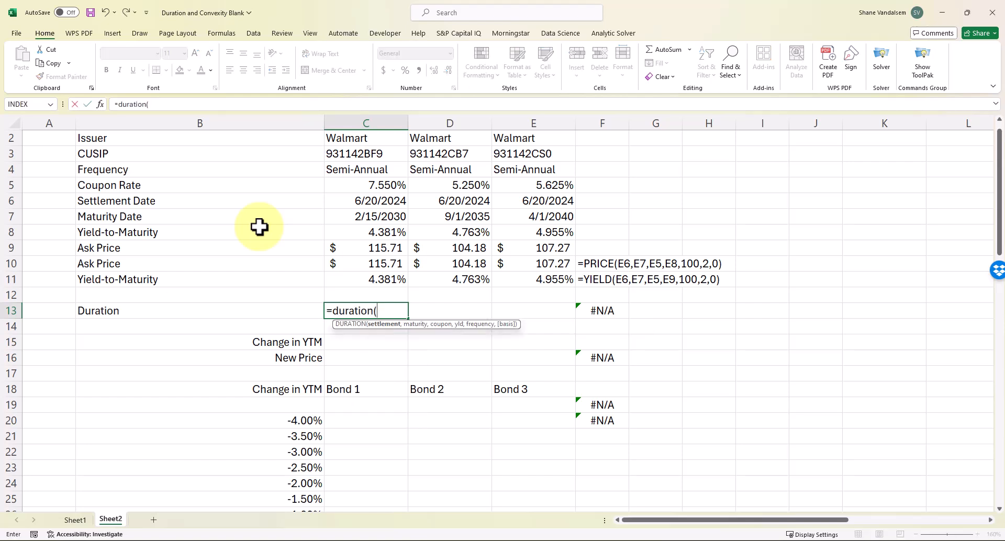
left_click(340, 203)
type(",")
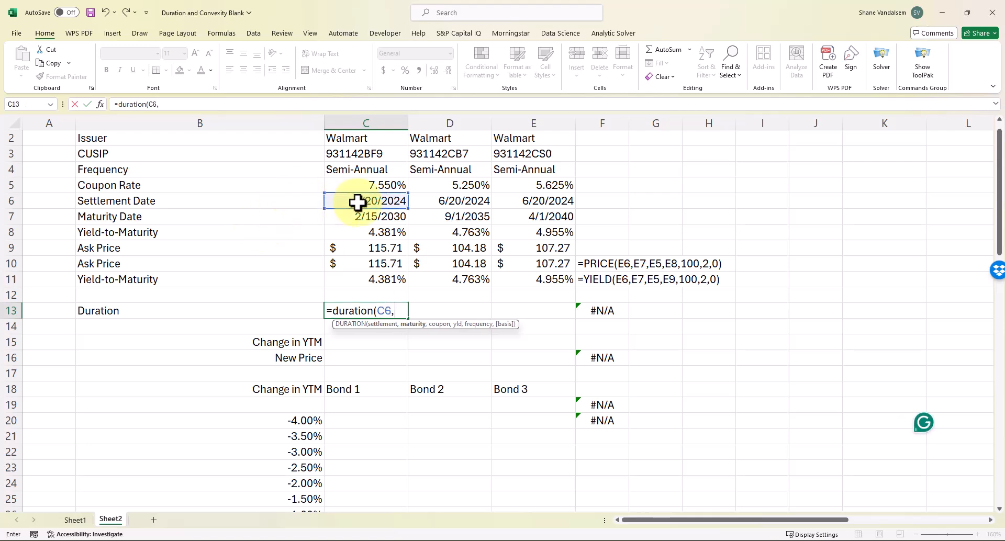
left_click(369, 213)
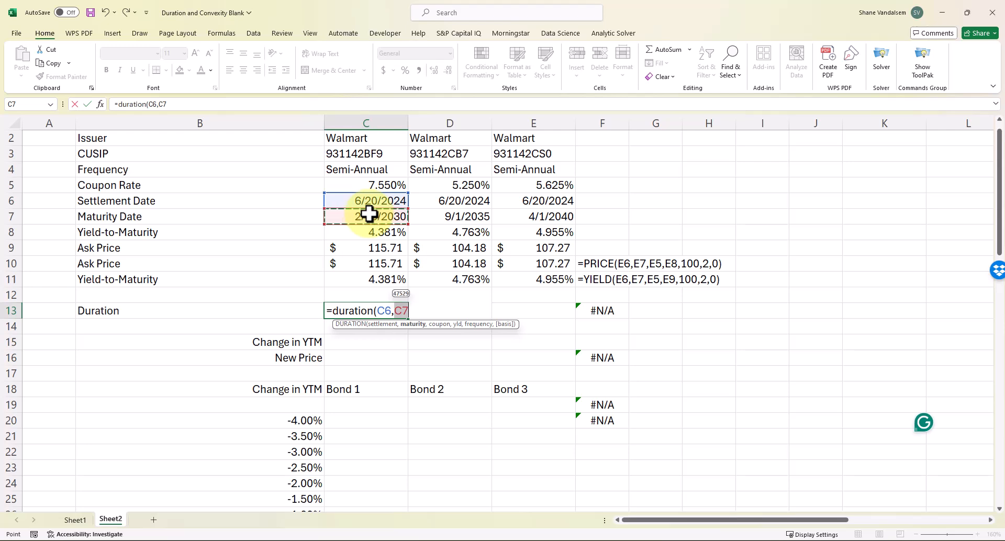
type(",")
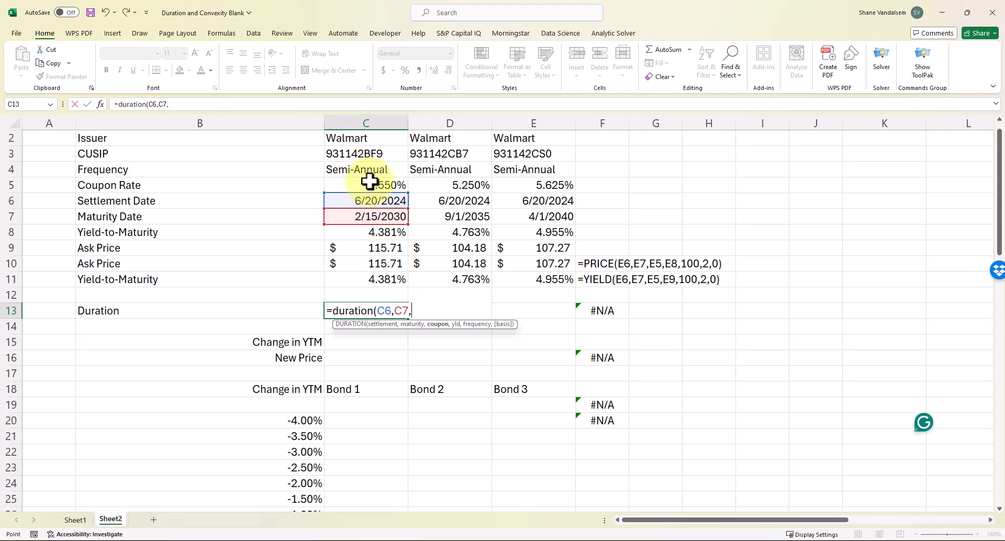
left_click(369, 181)
type(",")
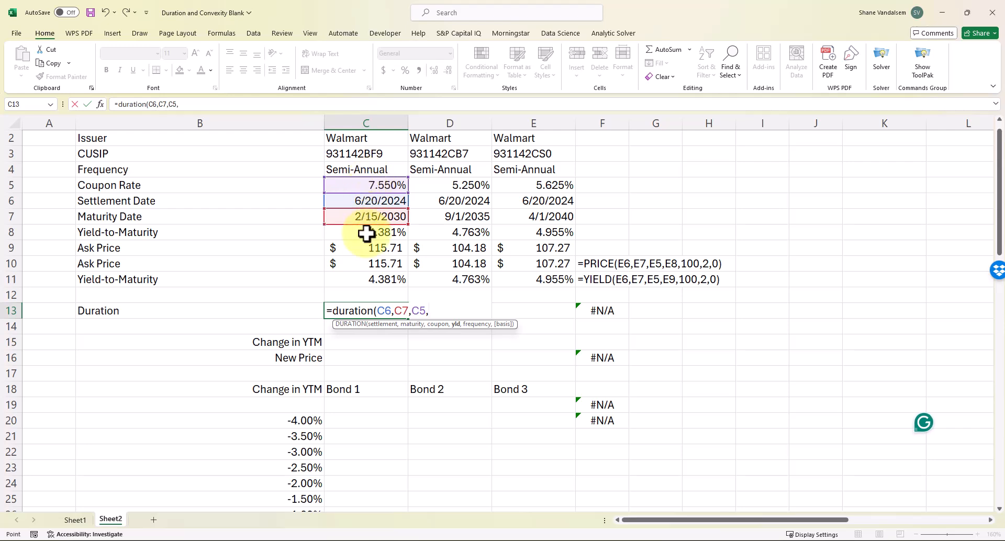
Finish it with yield C8, frequency 2, basis 0, and copy to E13 (4.678, 8.539, 10.737)
left_click(366, 232)
type(",")
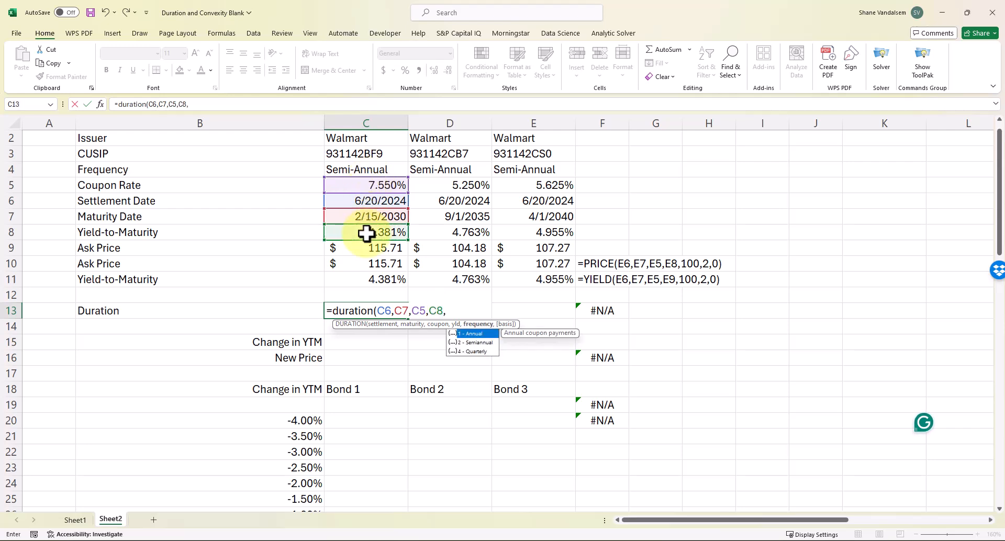
type("2,0)")
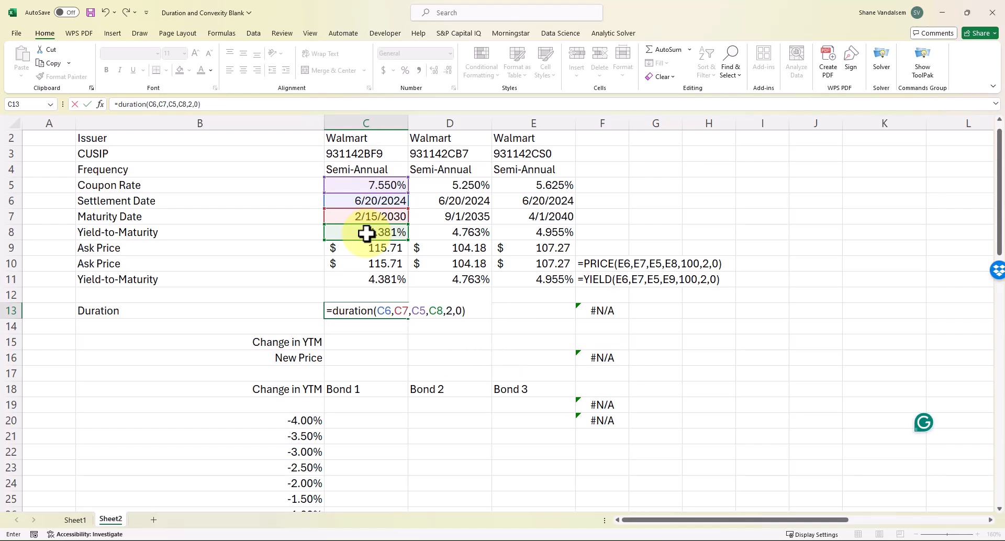
key("Return")
key("Up")
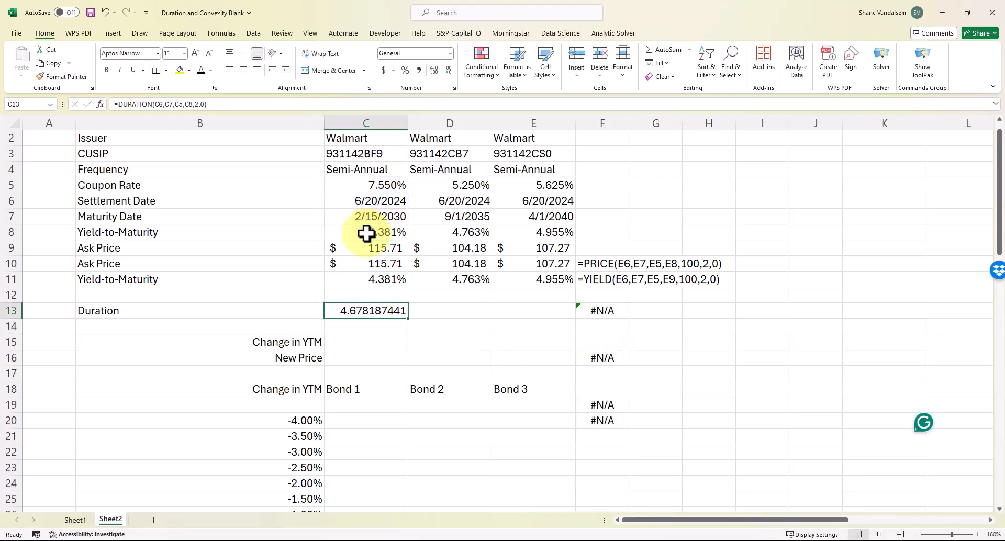
left_click_drag(408, 317, 560, 330)
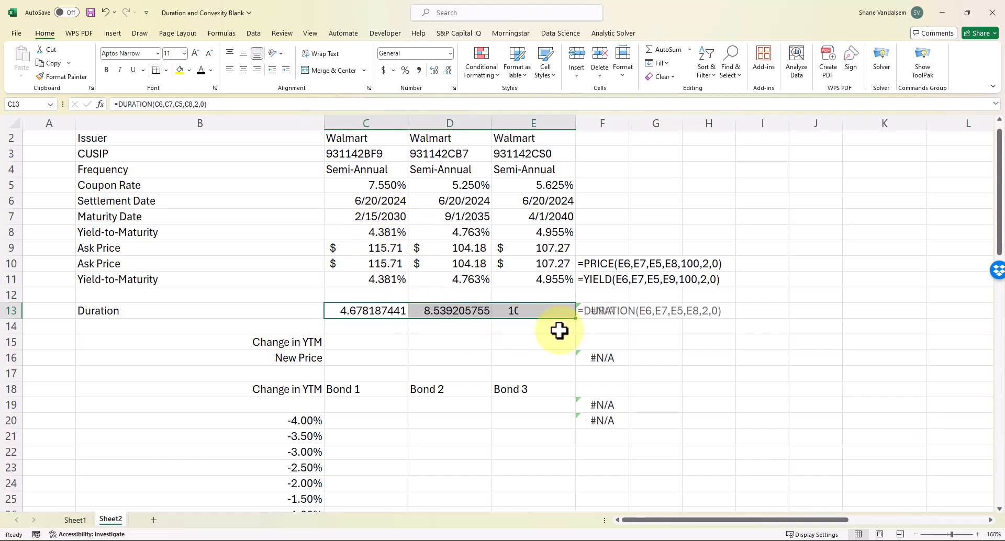
left_click(417, 322)
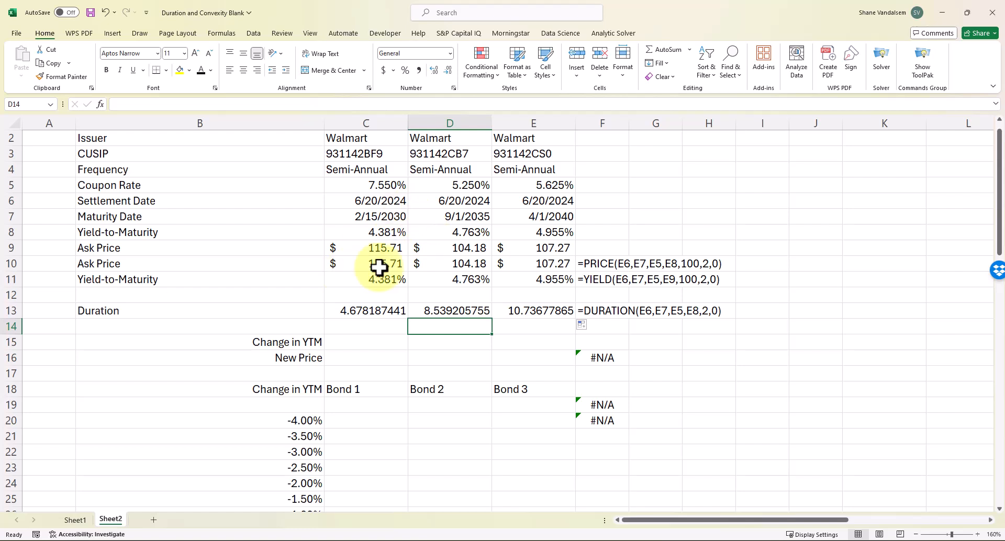
left_click(355, 314)
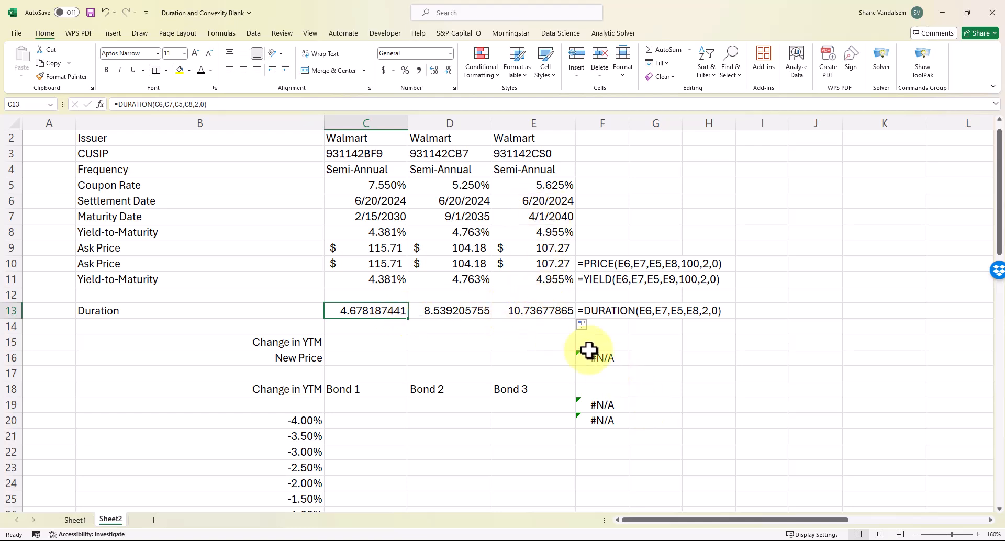
left_click(547, 313)
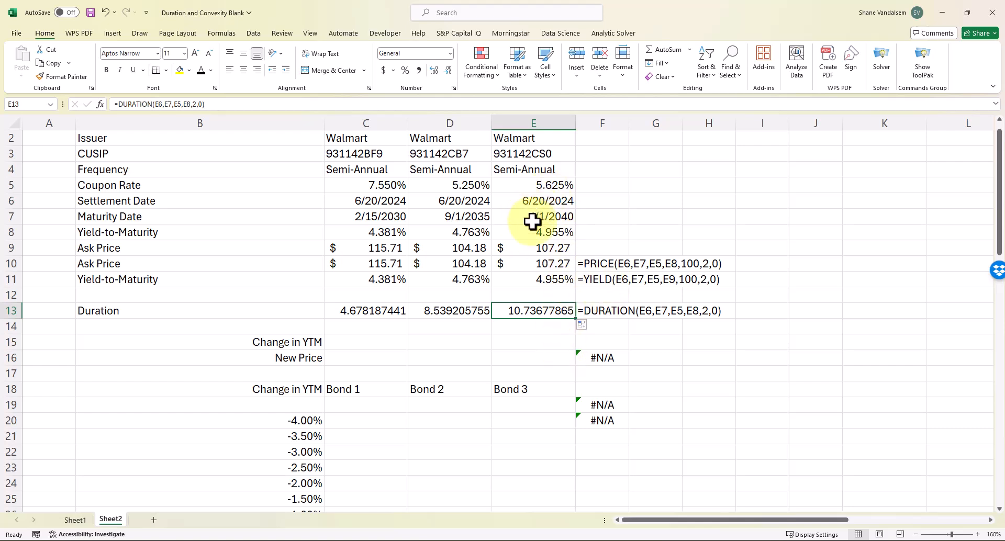
left_click(468, 312)
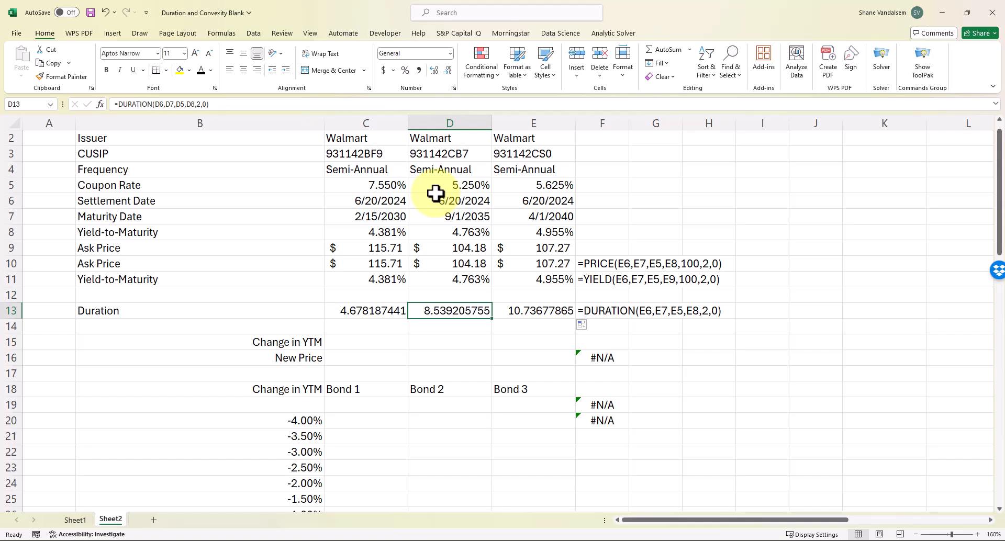
left_click(522, 277)
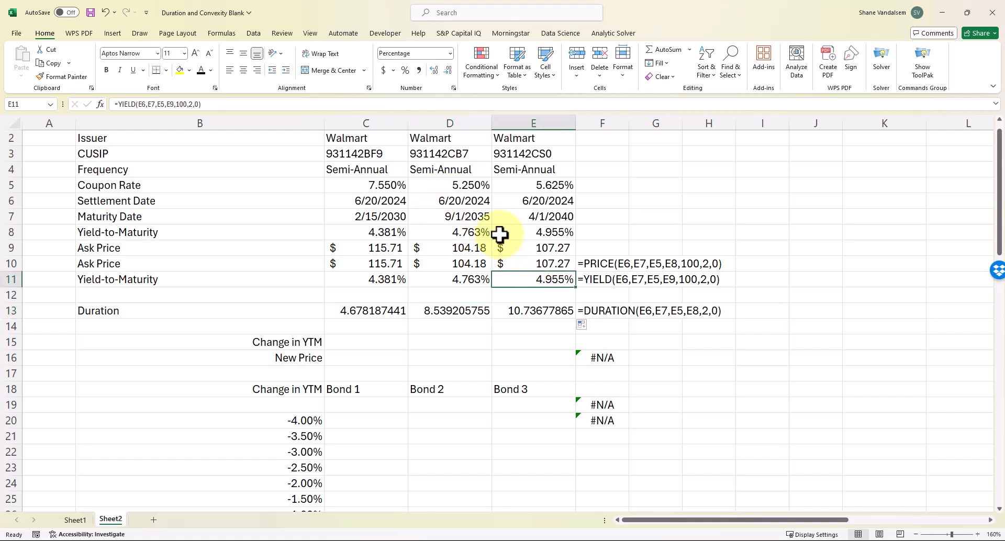
left_click(461, 186)
left_click(543, 185)
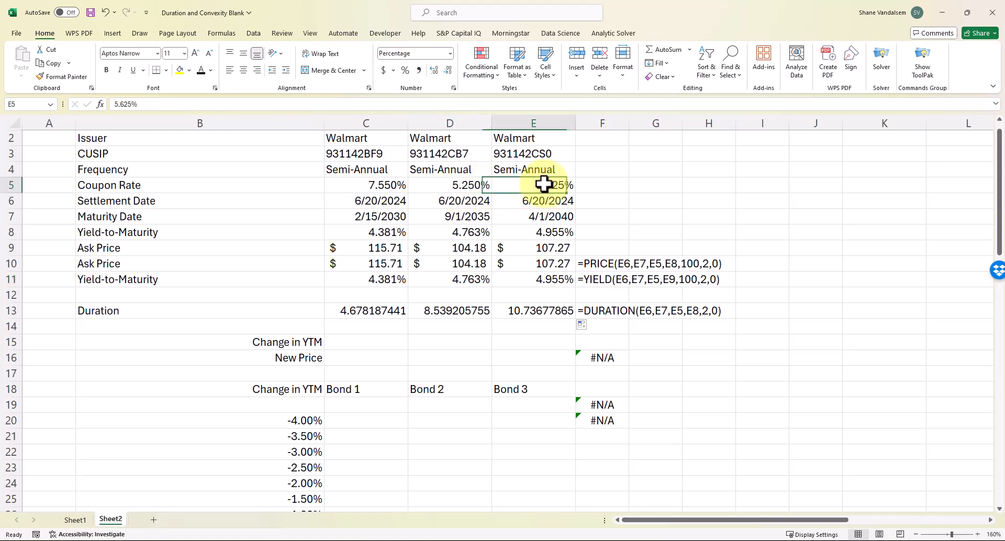
left_click(456, 184)
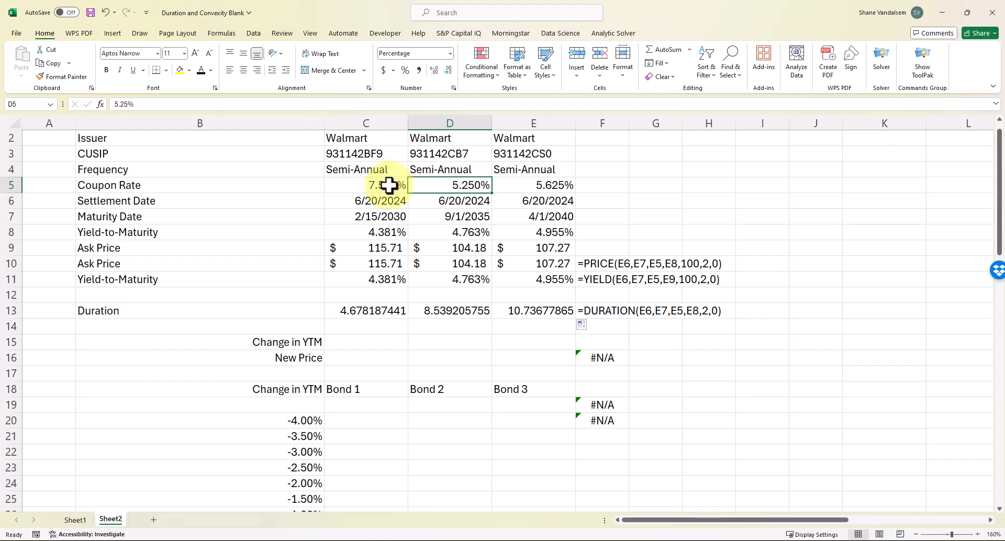
key("Right")
key("Left")
key("Left")
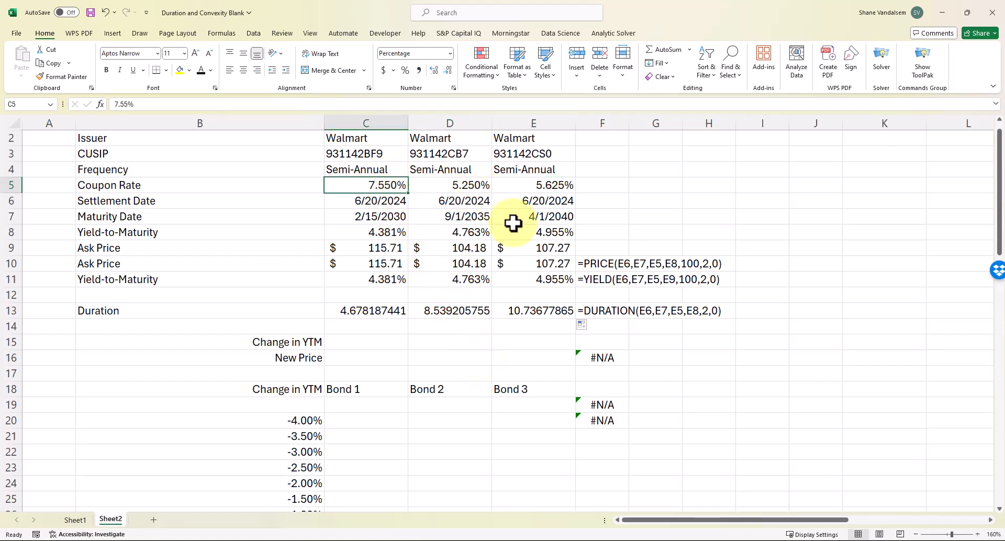
left_click(388, 341)
left_click(388, 359)
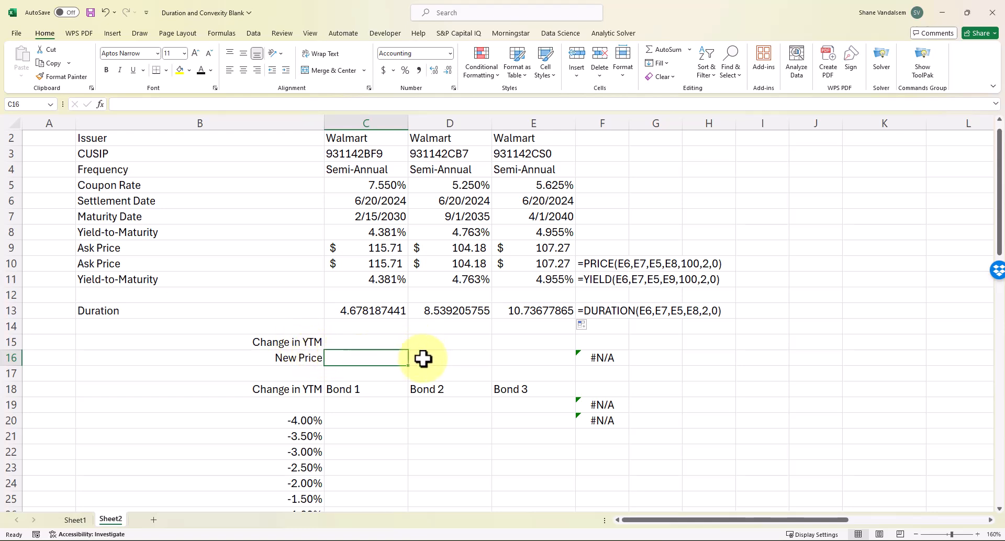
Begin Bond 1's New Price PRICE formula with its settlement date, maturity date and coupon rate
type("=p")
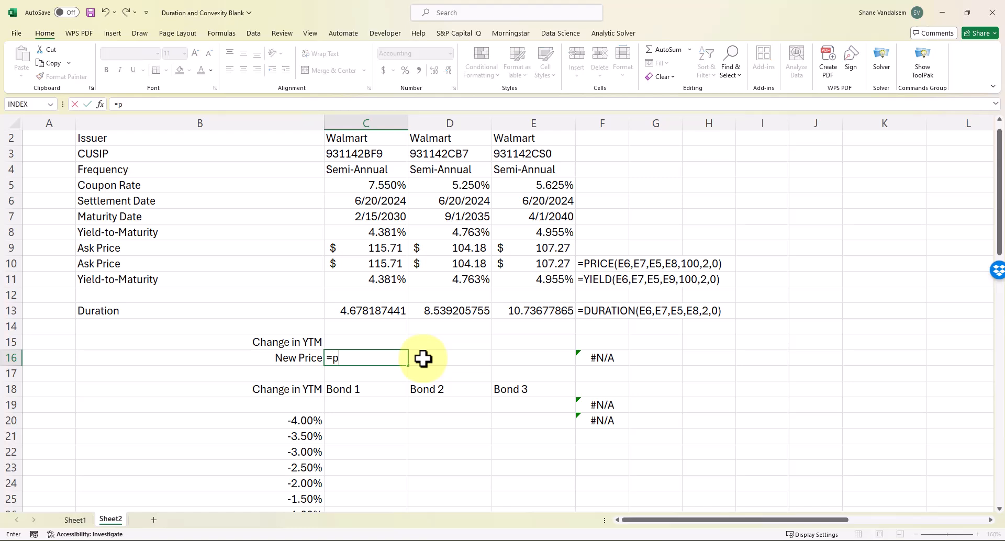
type("rice(")
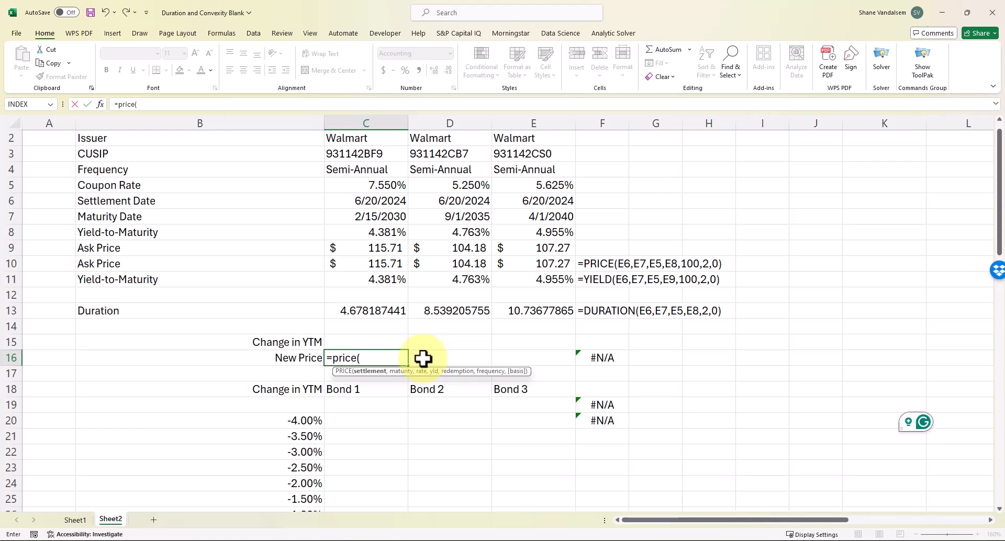
key("Up")
key("Up")
key("Up")
key("Up")
key("Up")
key("Up")
key("Up")
key("Up")
key("Up")
key("Up")
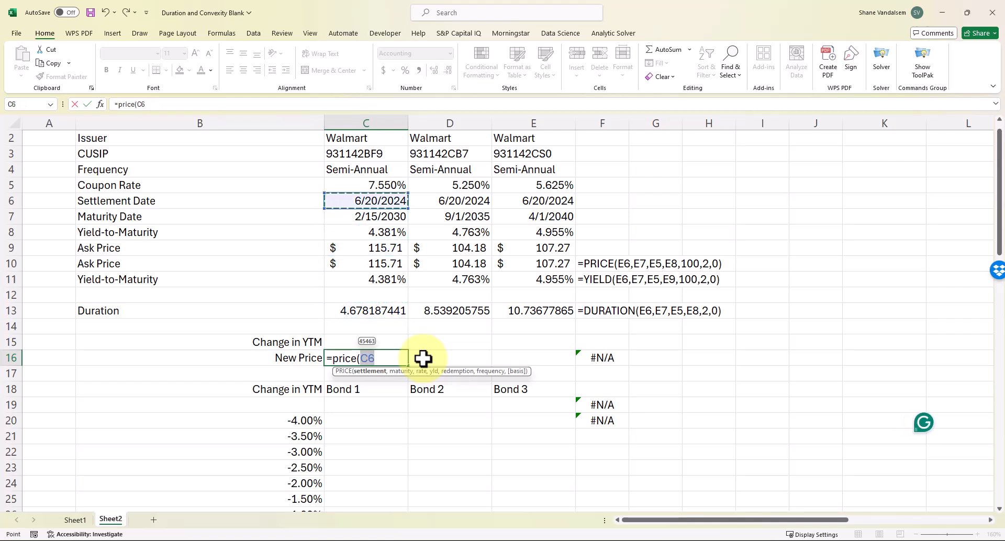
type(",")
key("Up")
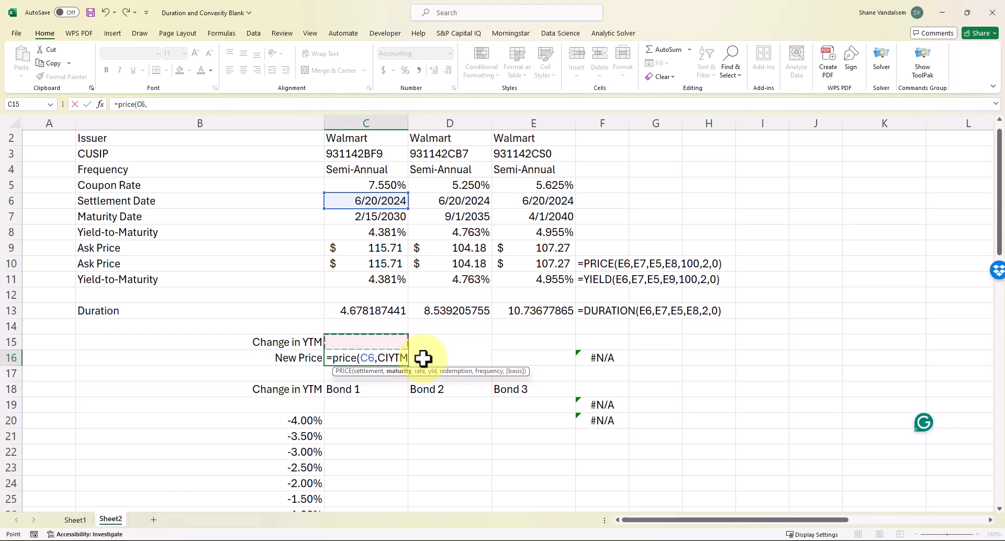
key("Up")
key("Up")
key("Up")
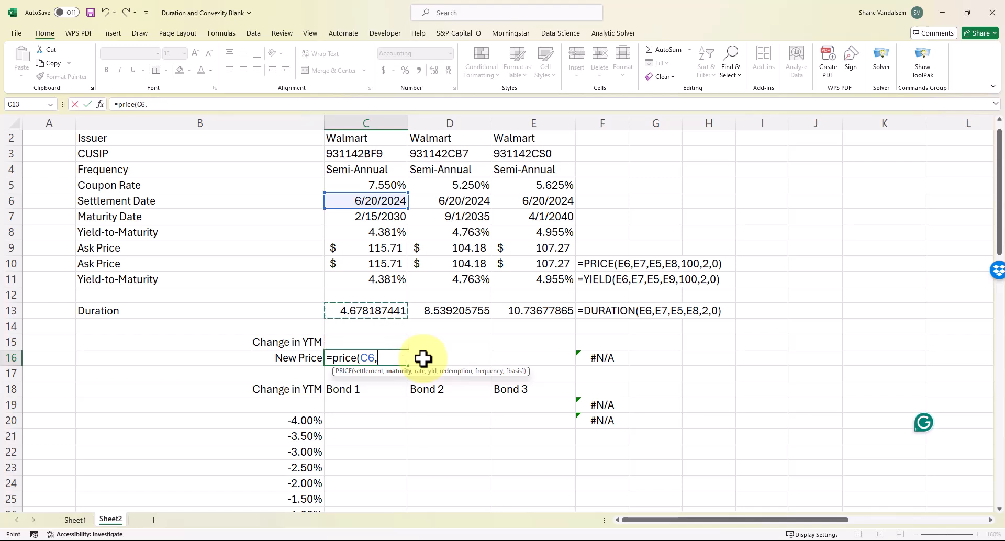
key("Up")
key("Up")
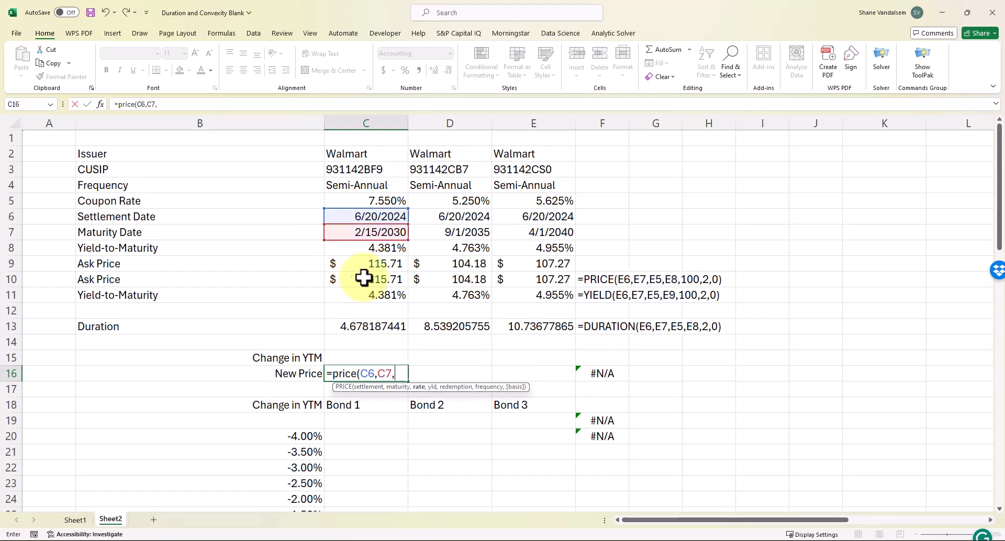
left_click(394, 200)
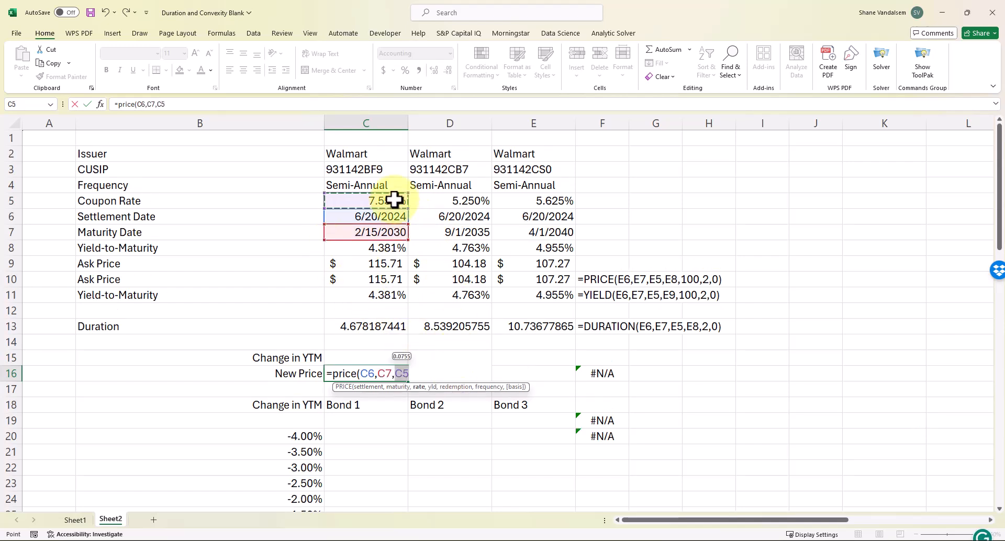
type(",")
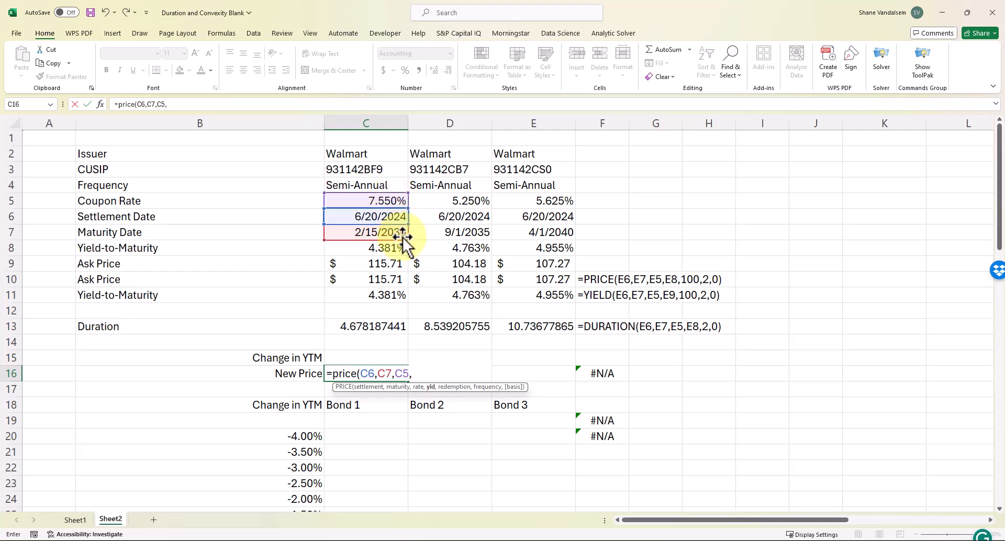
Complete it with yield C8 plus CIYTM, 100, 2, 0, showing a $115.71 New Price
left_click(373, 250)
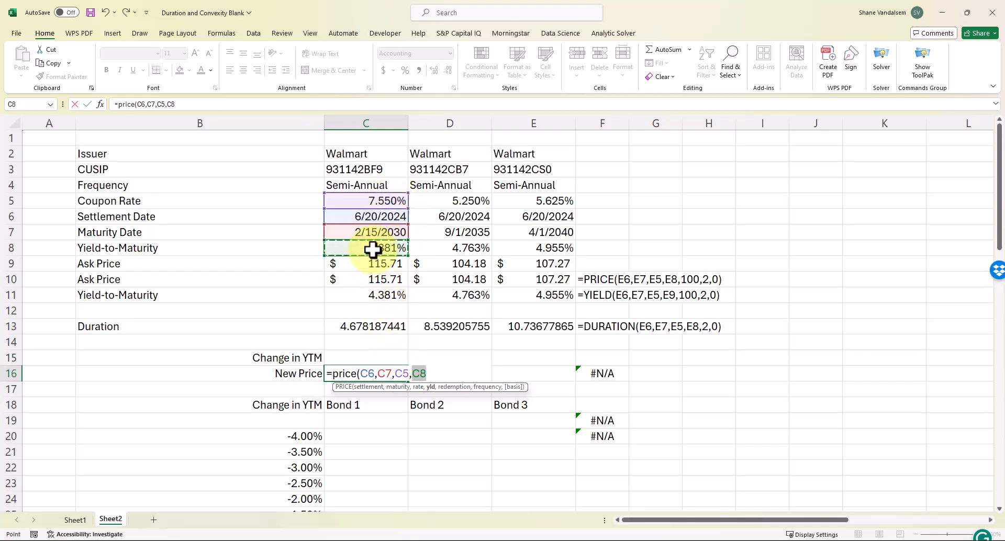
left_click(291, 103)
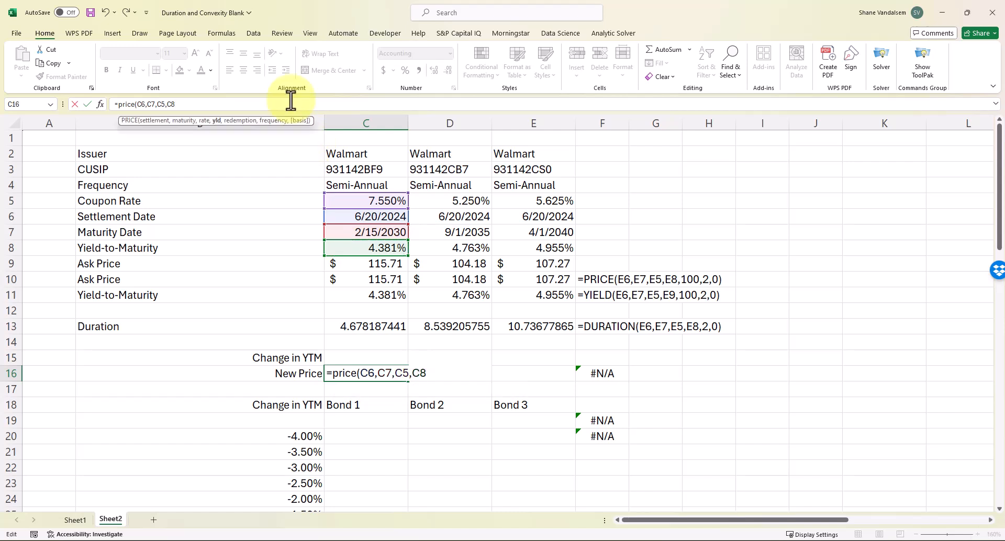
type("+")
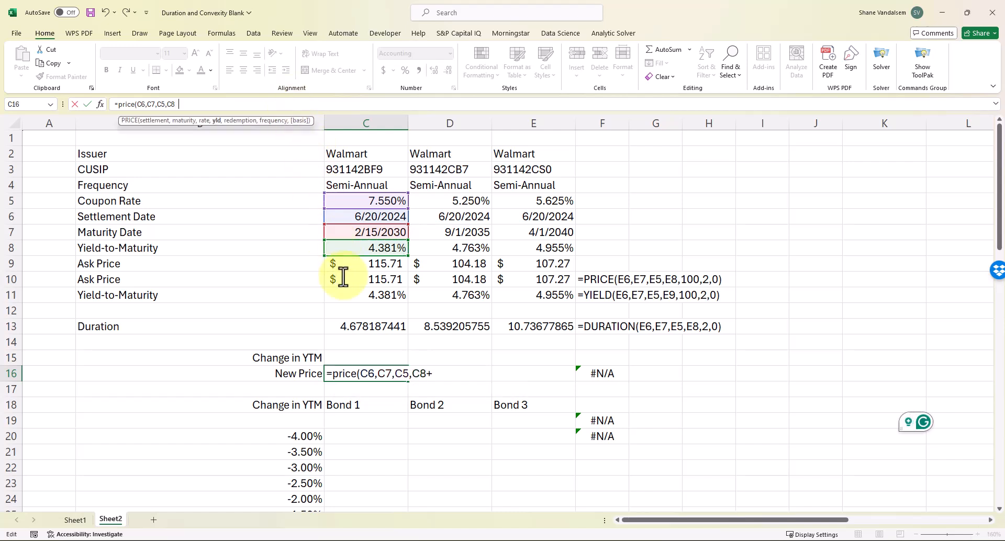
left_click(363, 356)
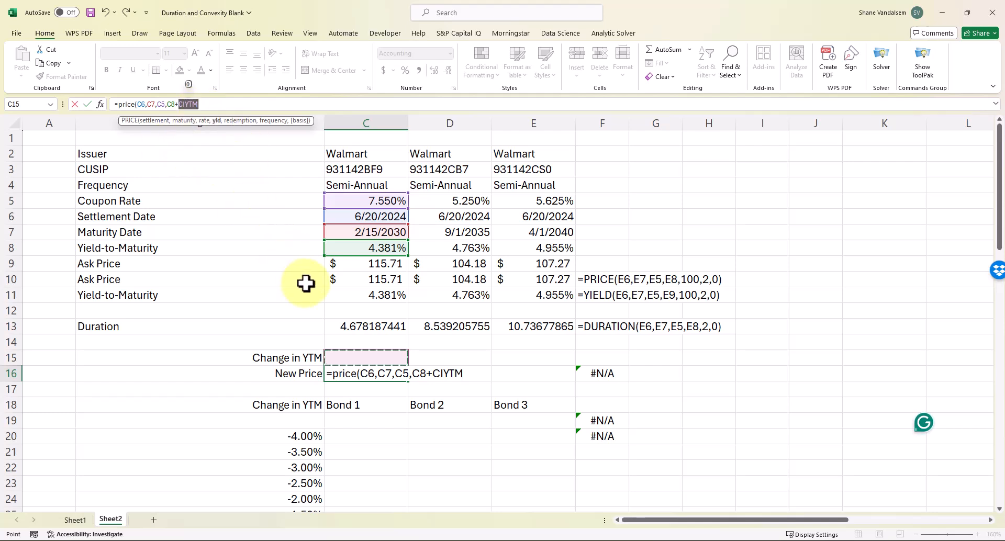
left_click(224, 107)
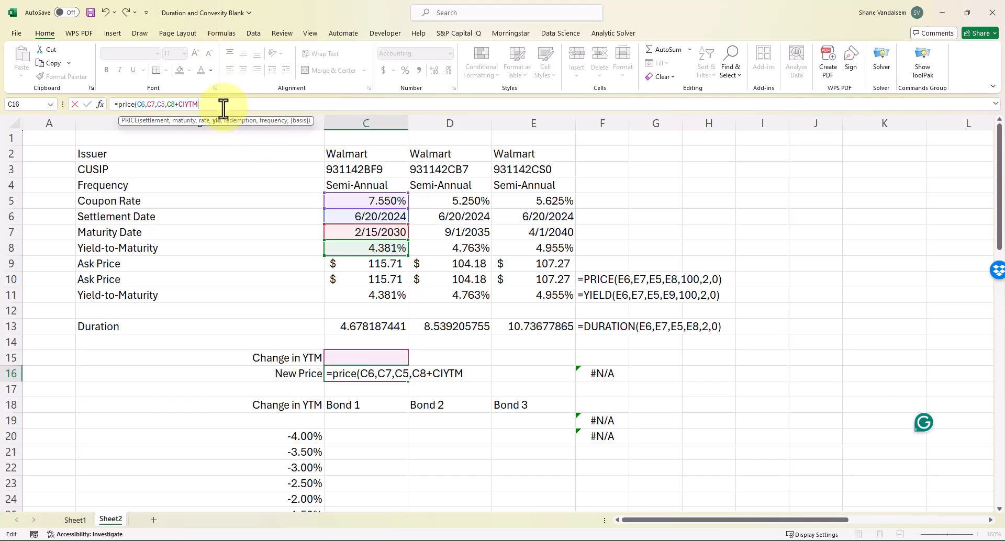
type(",100,")
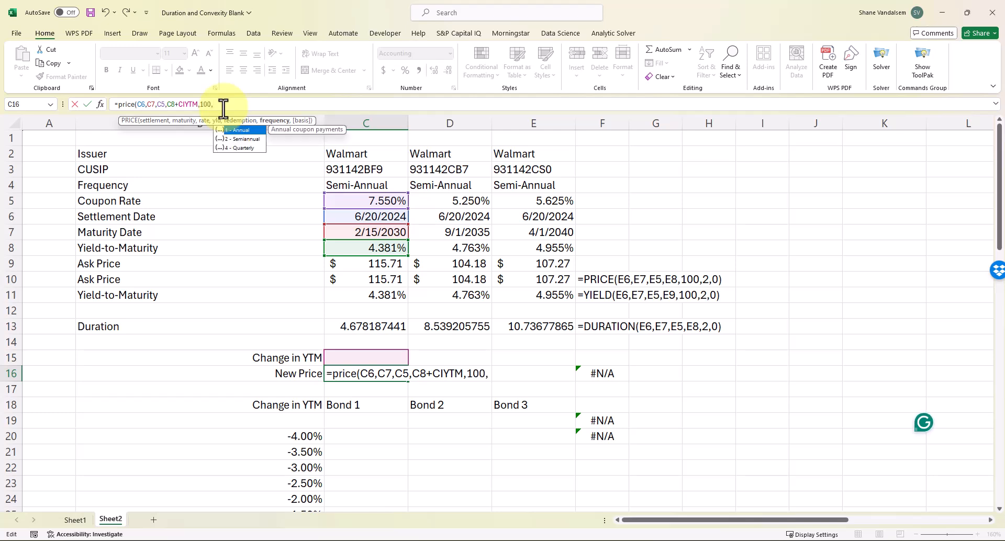
type("2,0)")
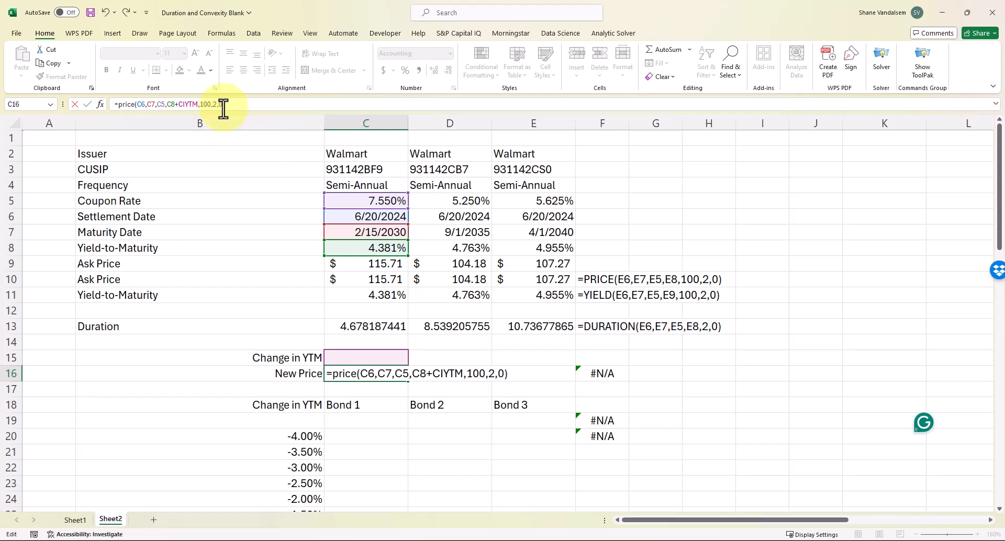
key("ctrl+Return")
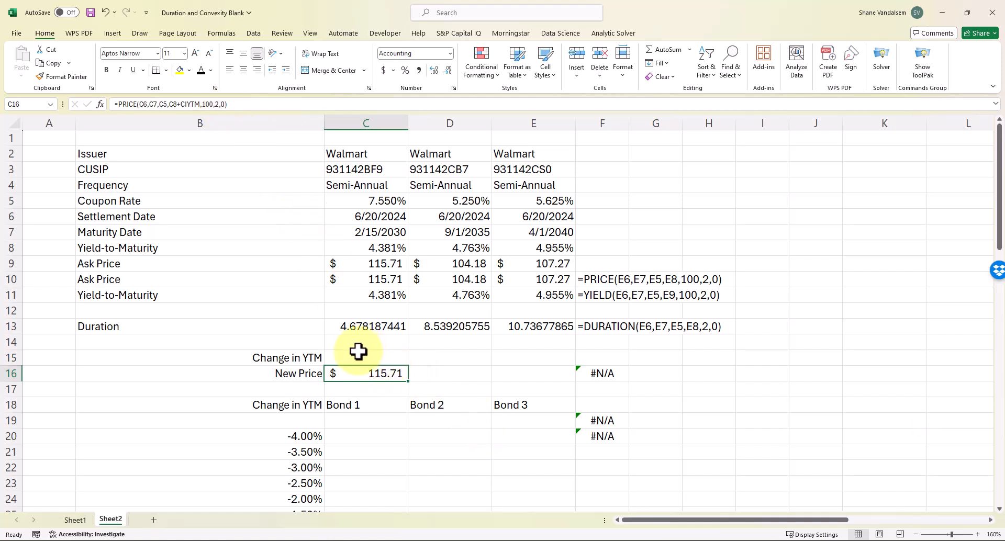
Copy the New Price formula across to Bonds 2 and 3 in C16:E16
left_click_drag(410, 384, 564, 384)
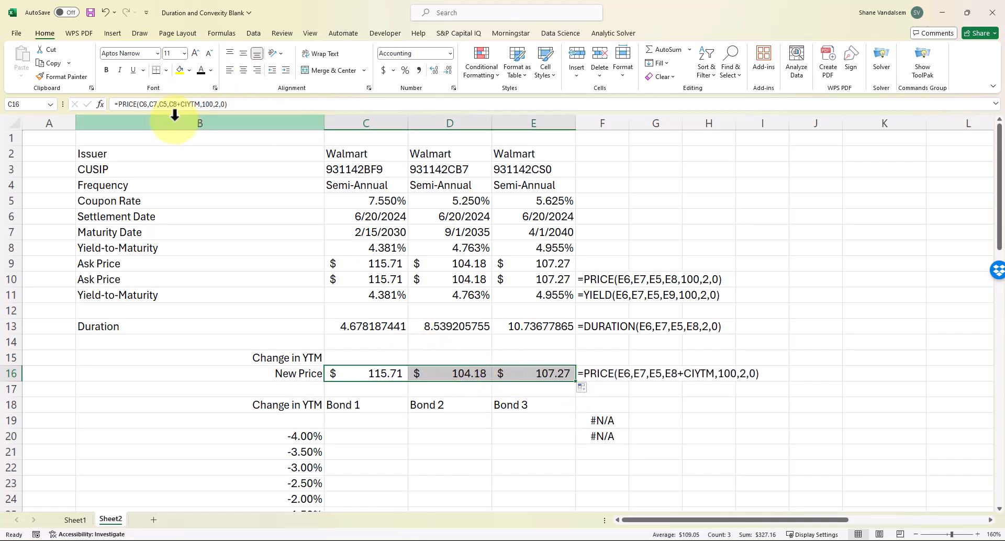
left_click(184, 104)
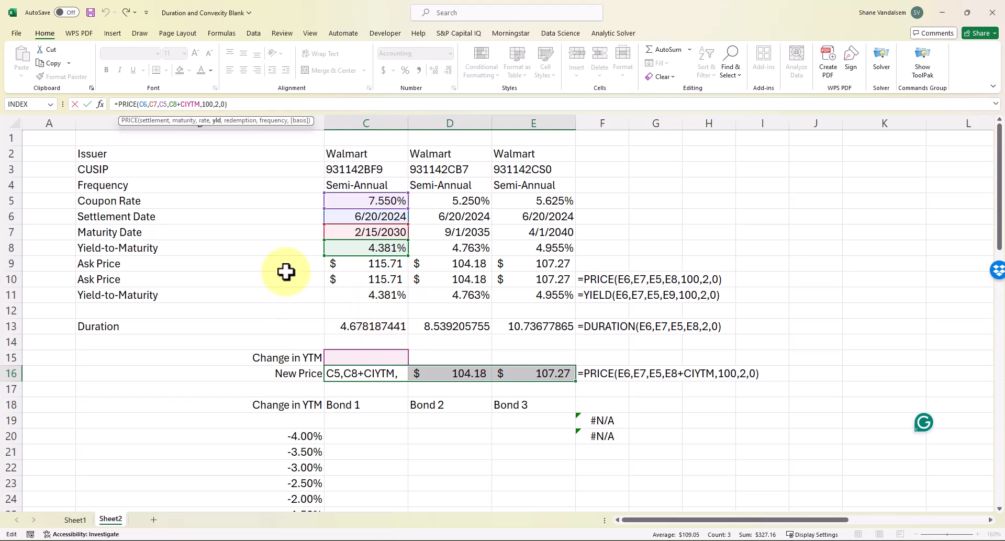
key("Return")
Set Change in YTM to 0.02 and check New Prices of $105.46, $88.24 and $87.37
left_click(402, 357)
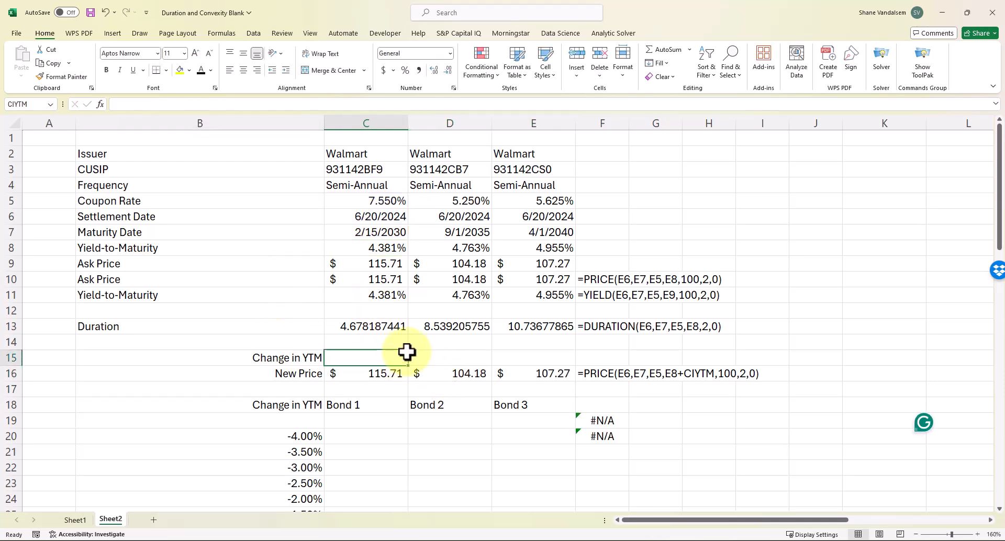
type("0")
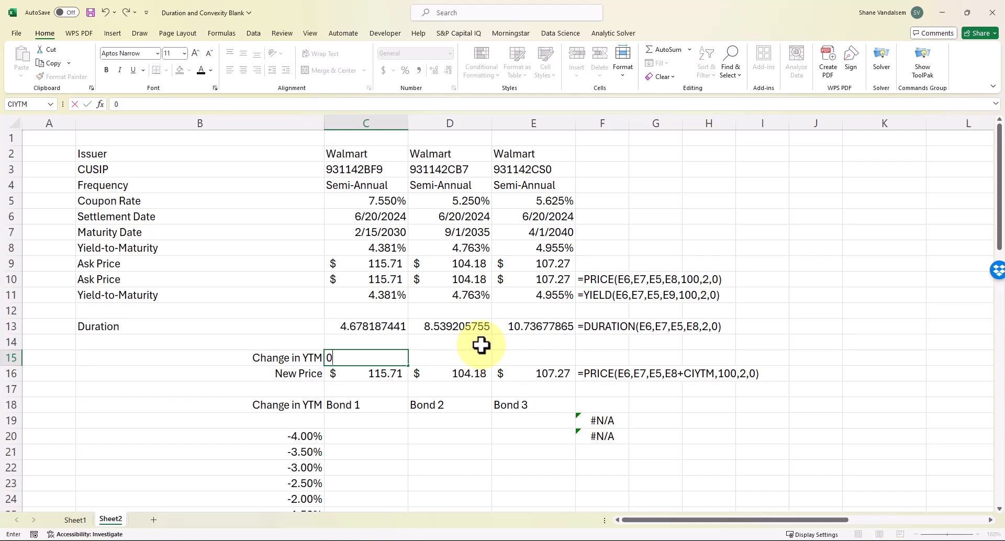
type(".")
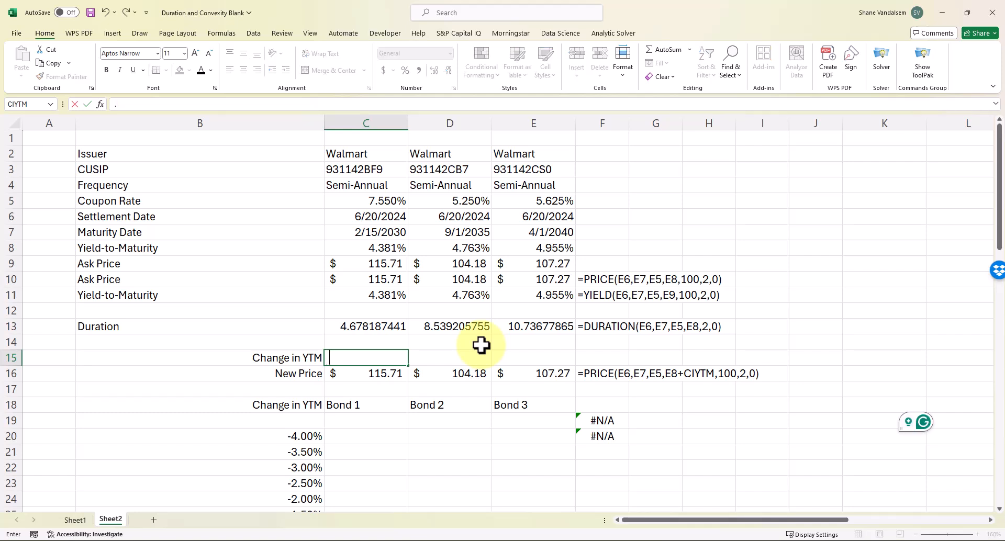
type("02")
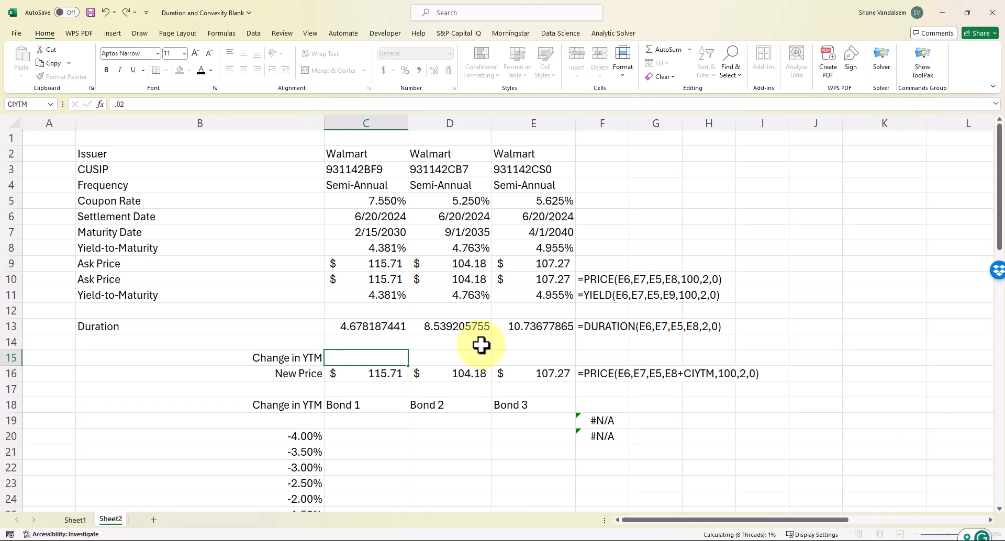
key("Return")
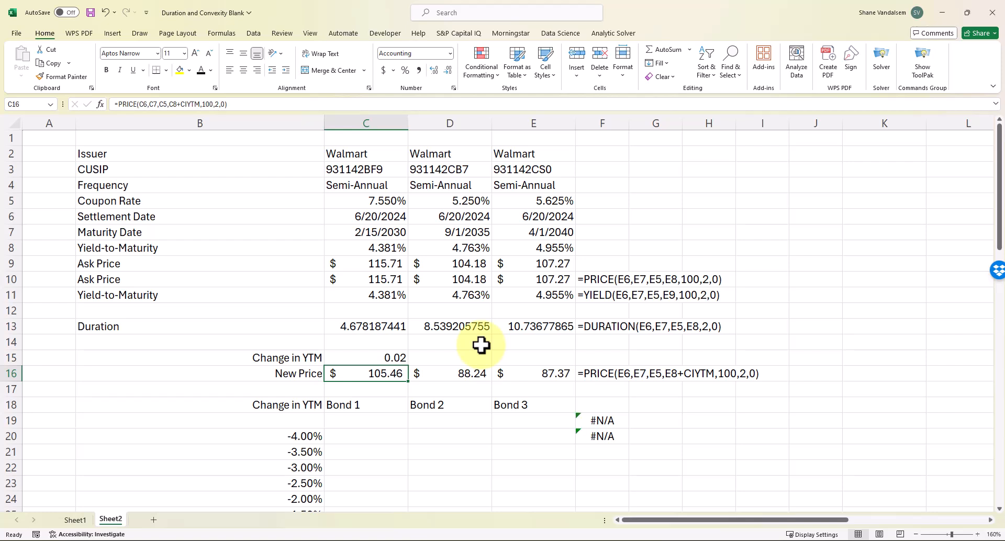
key("Right")
key("Right")
key("Left")
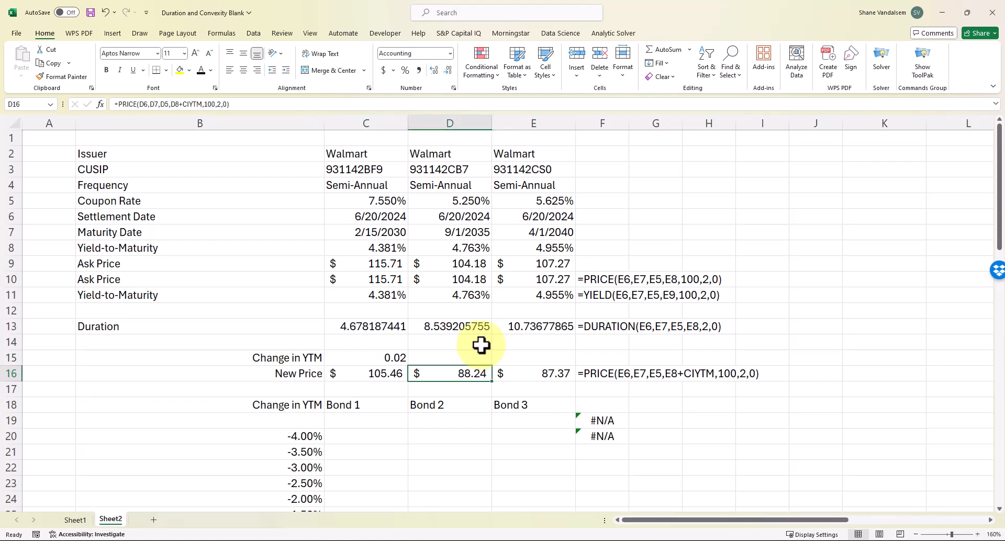
key("Left")
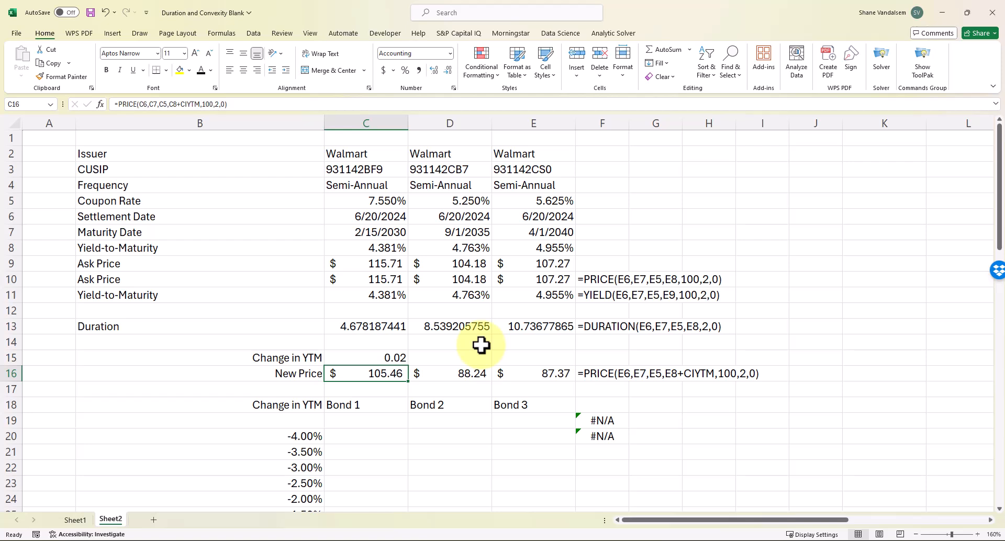
key("Right")
key("Right")
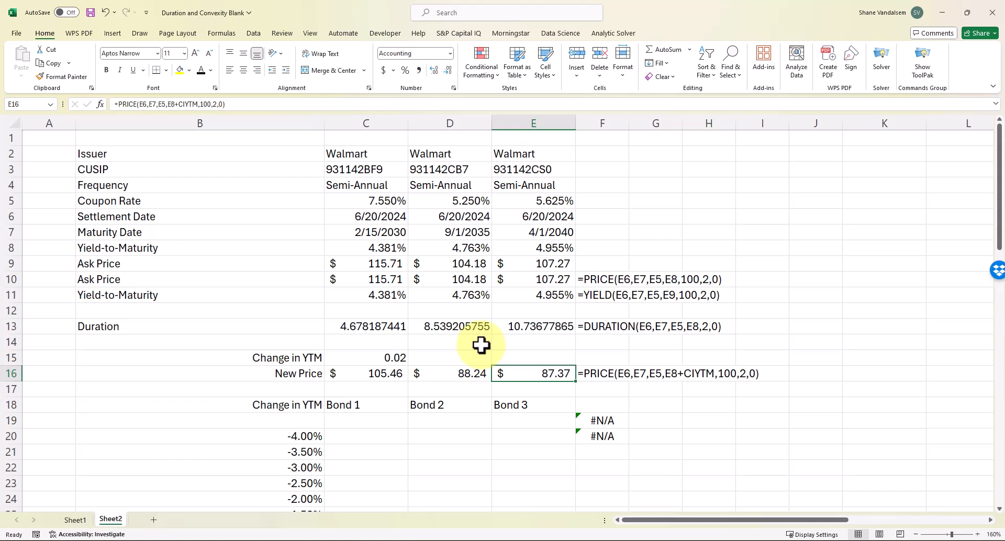
key("Left")
key("Left")
key("Up")
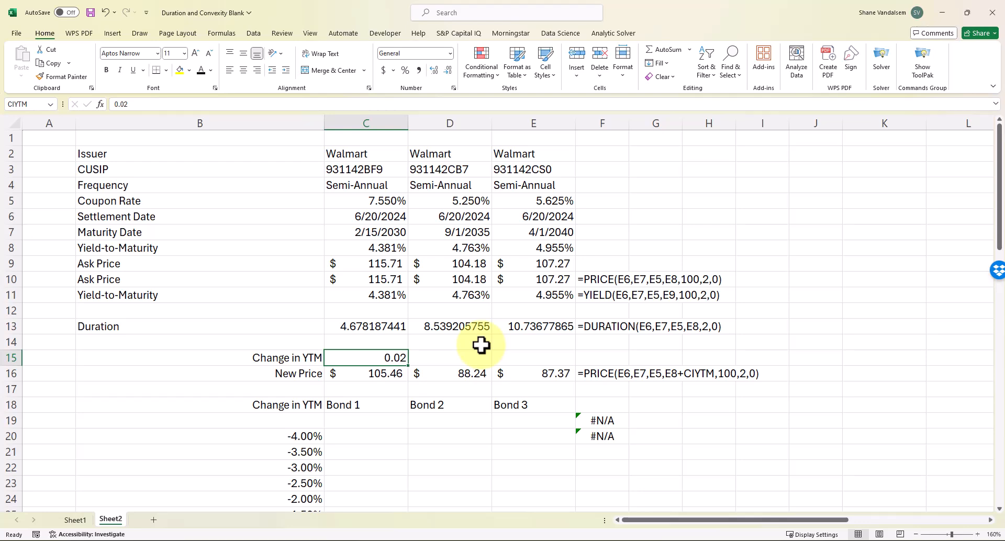
scroll(481, 344, "down", 2)
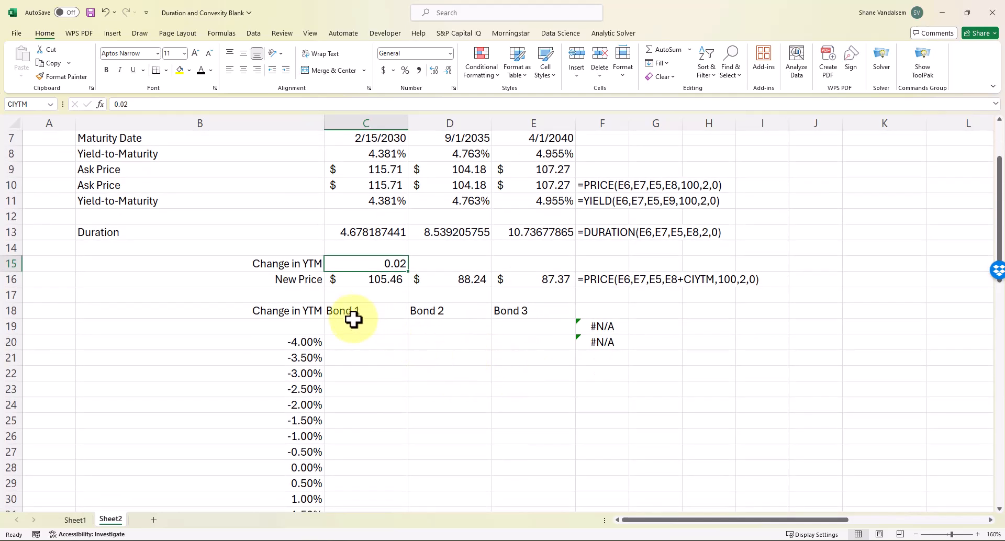
Link C19 to Bond 1's New Price in C16 and fill the link across to E19
left_click(366, 326)
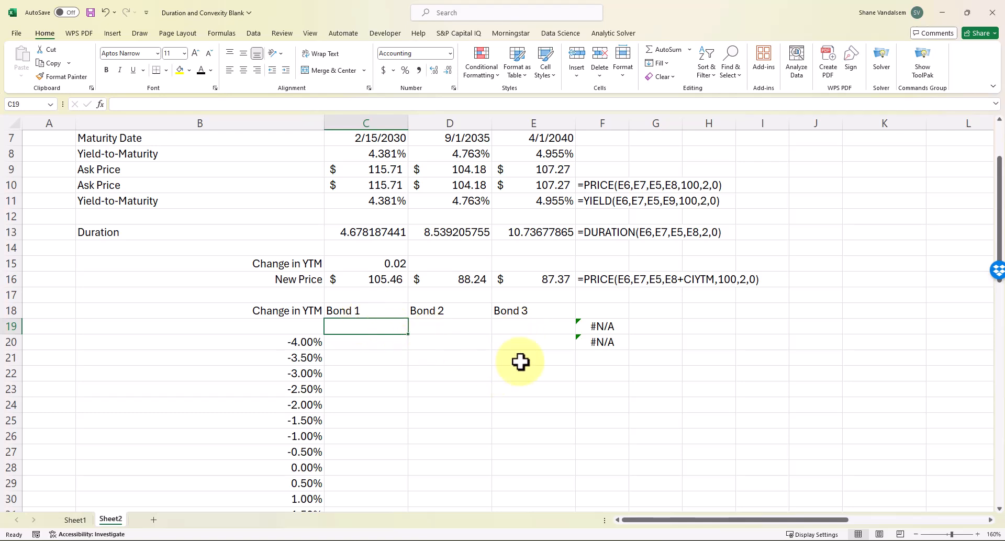
type("=")
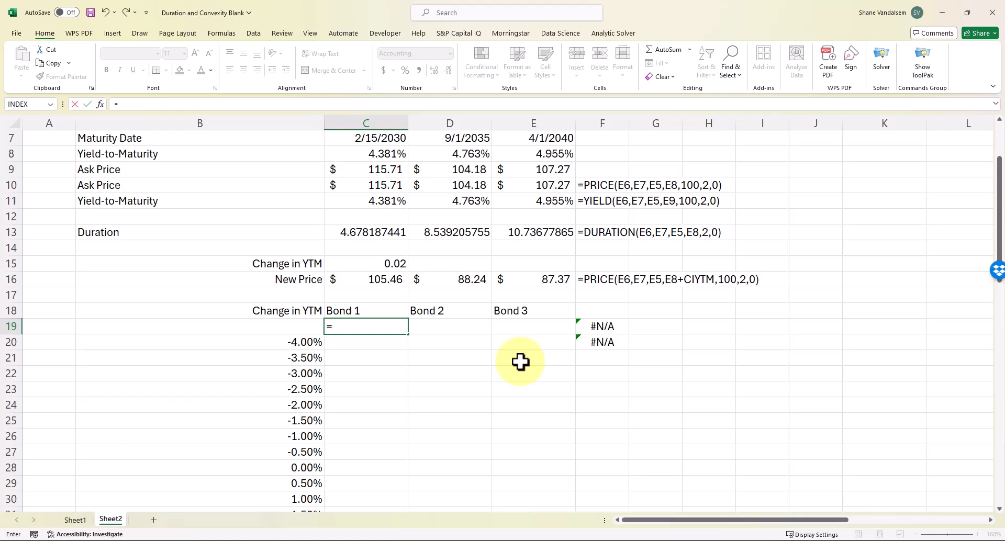
key("Up")
key("Up")
key("Up")
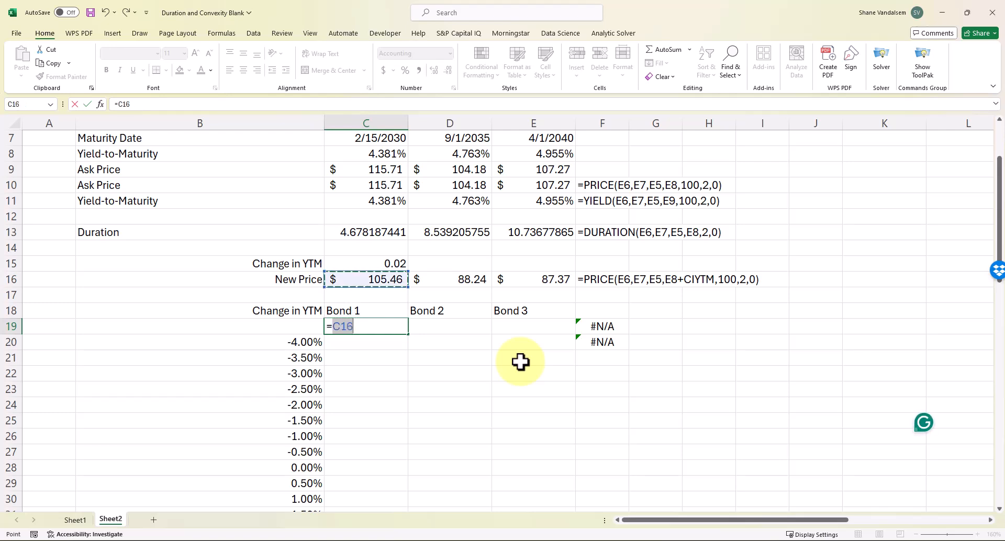
key("Return")
key("Up")
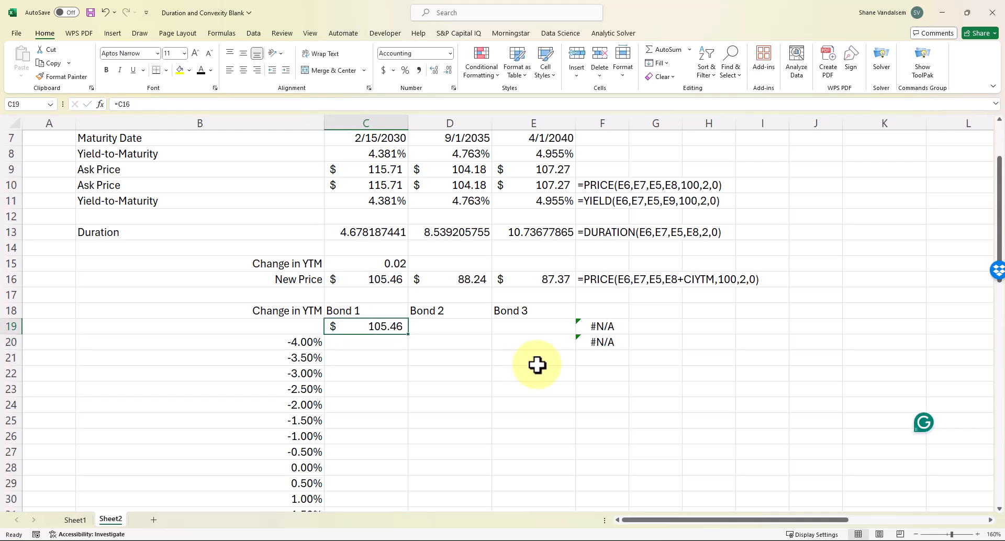
left_click_drag(408, 335, 550, 341)
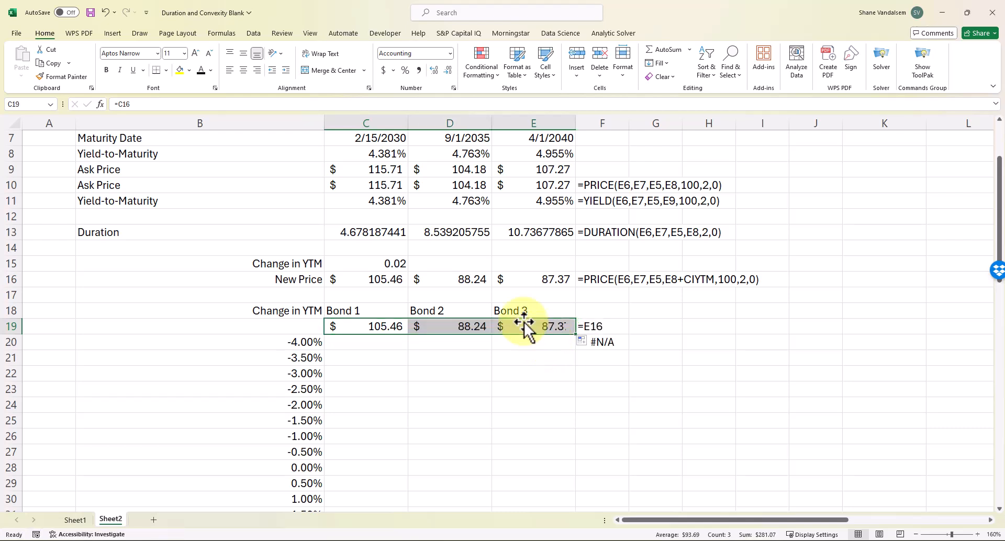
Reset Change in YTM to 0 so row 19 shows $115.71, $104.18 and $107.27
left_click(393, 263)
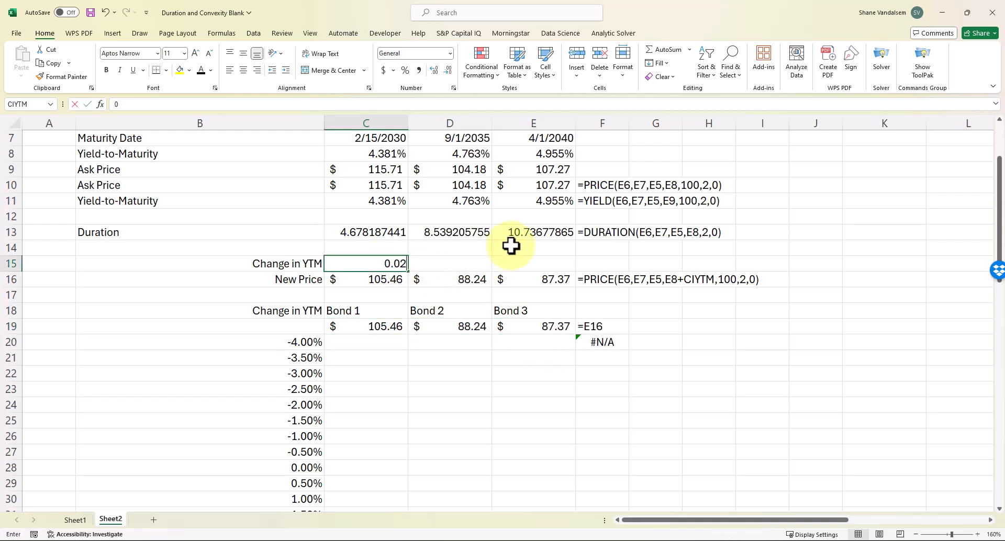
type("0")
key("Return")
left_click(535, 387)
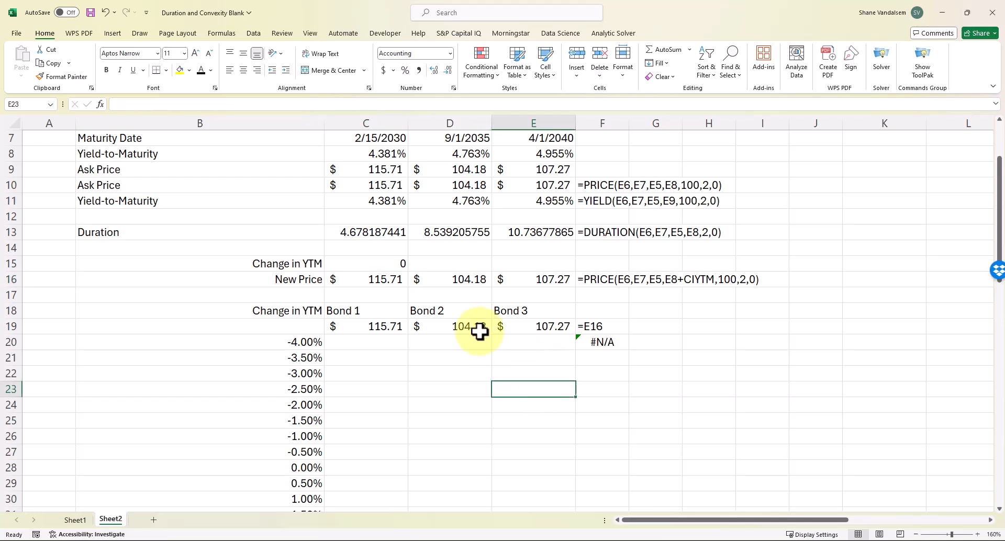
Build a data table on B19:E40 with C15 as column input, giving $140.05, $148.07, $168.26 at -4.00%
scroll(435, 354, "down", 2)
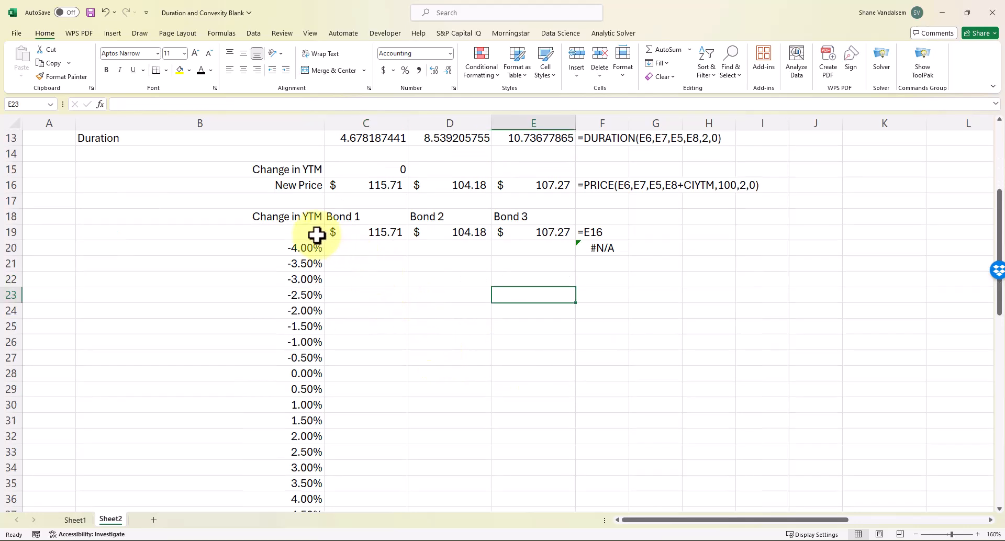
left_click_drag(314, 233, 574, 327)
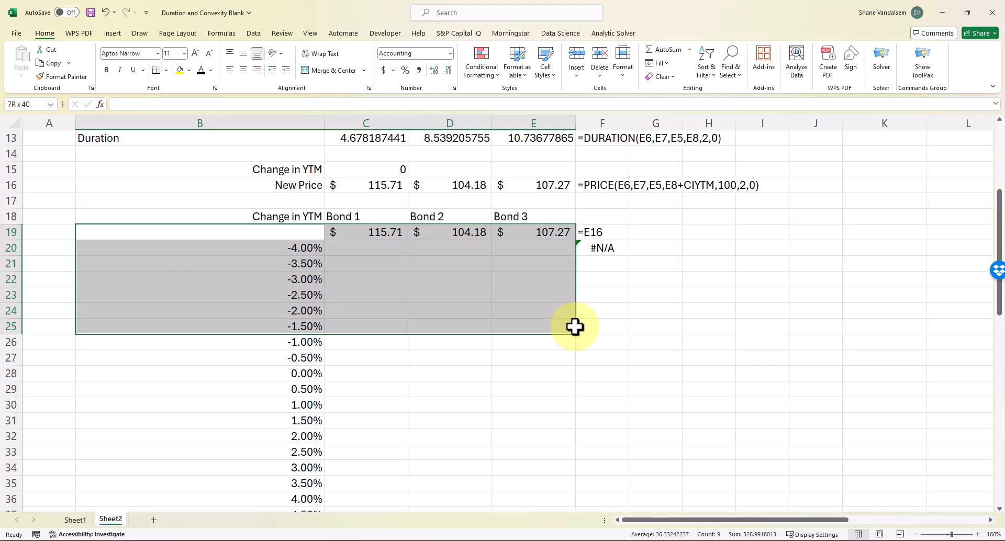
left_click_drag(574, 327, 569, 483)
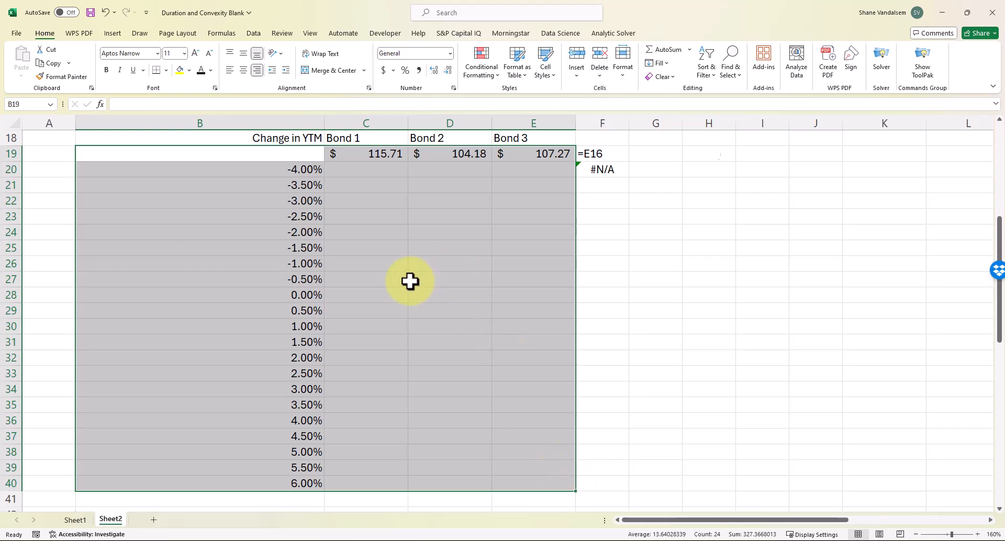
scroll(412, 281, "up", 6)
scroll(413, 281, "down", 4)
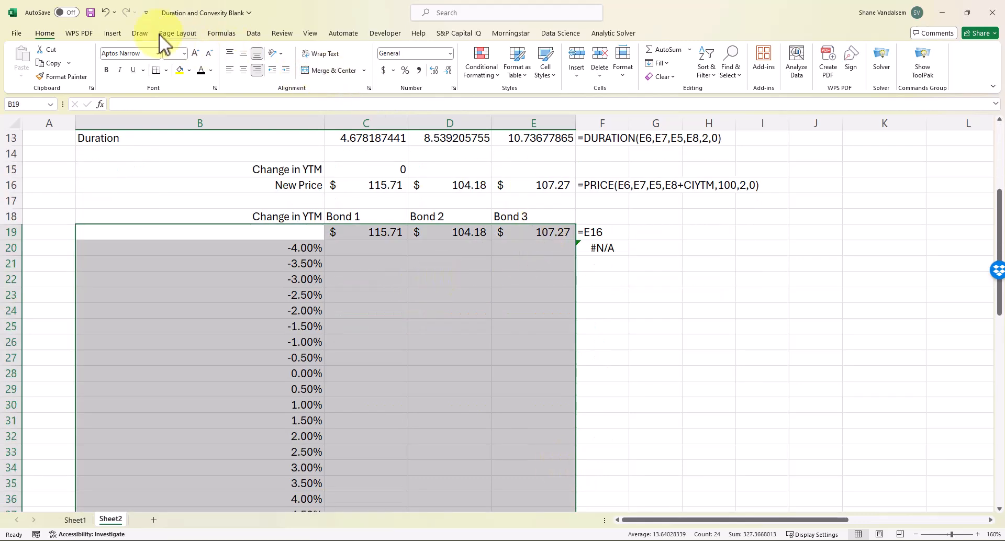
left_click(255, 34)
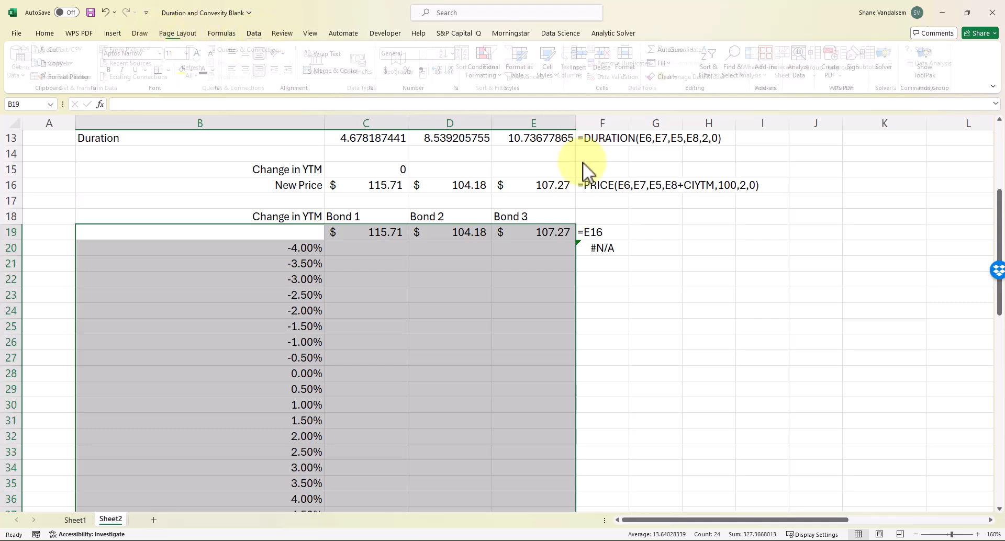
left_click(751, 62)
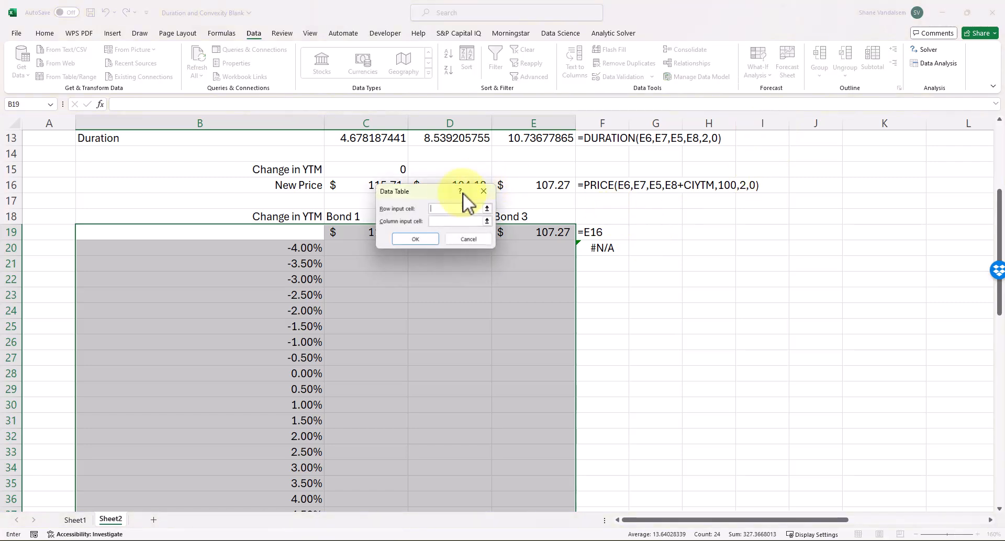
left_click_drag(438, 194, 584, 207)
left_click(584, 236)
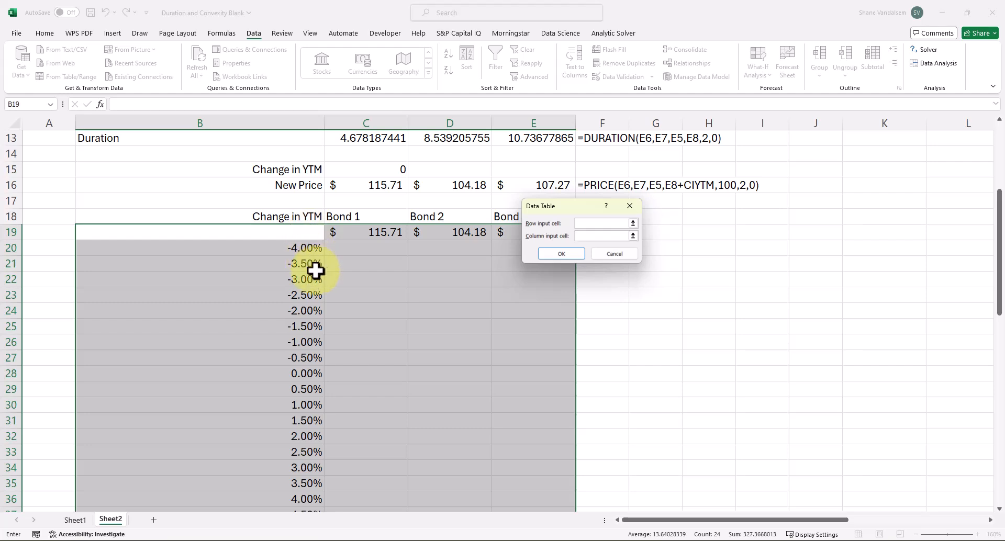
scroll(392, 228, "up", 3)
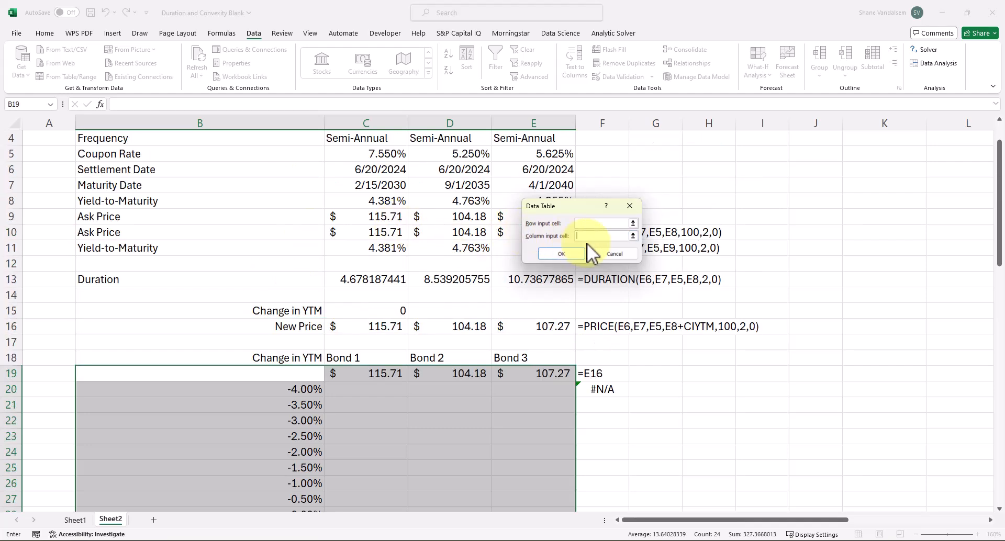
left_click(376, 311)
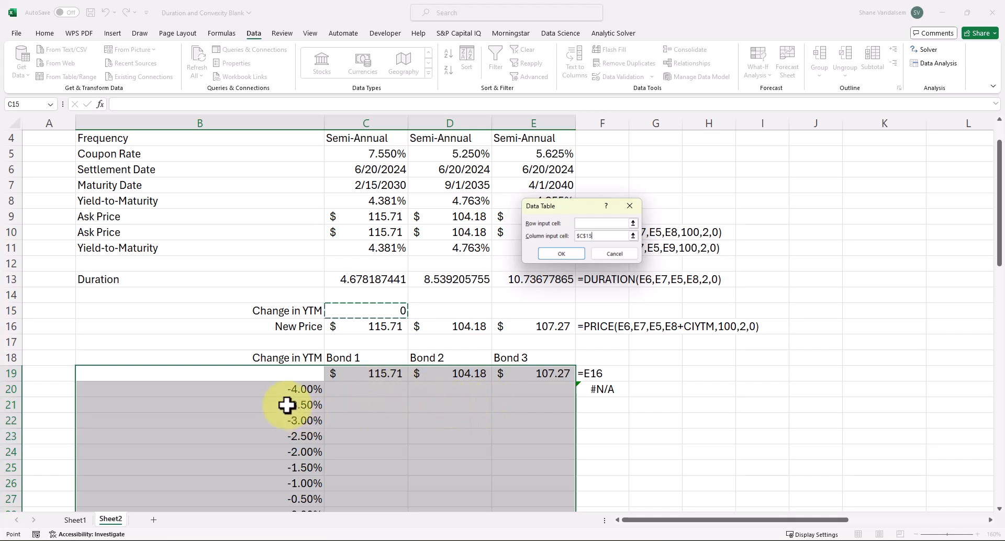
left_click(557, 256)
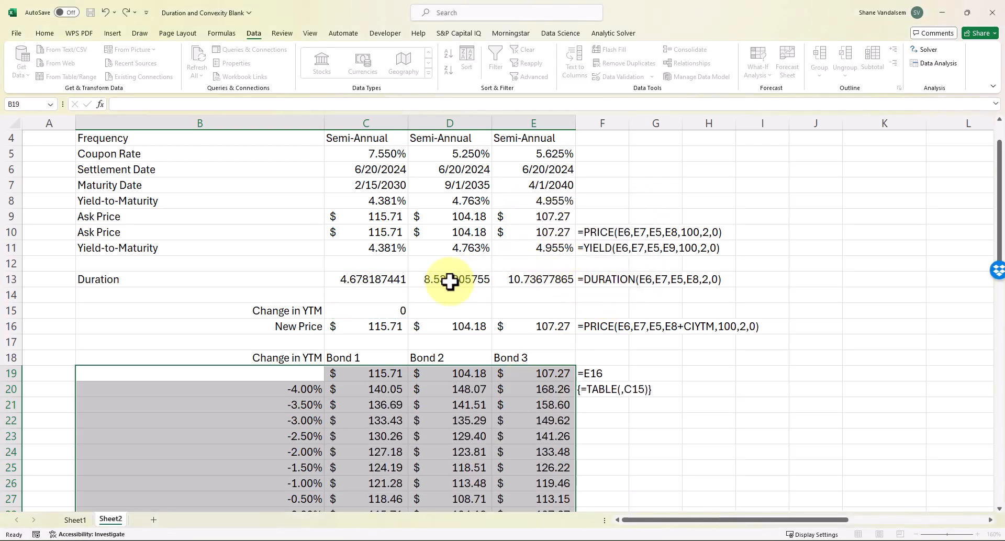
scroll(449, 282, "down", 5)
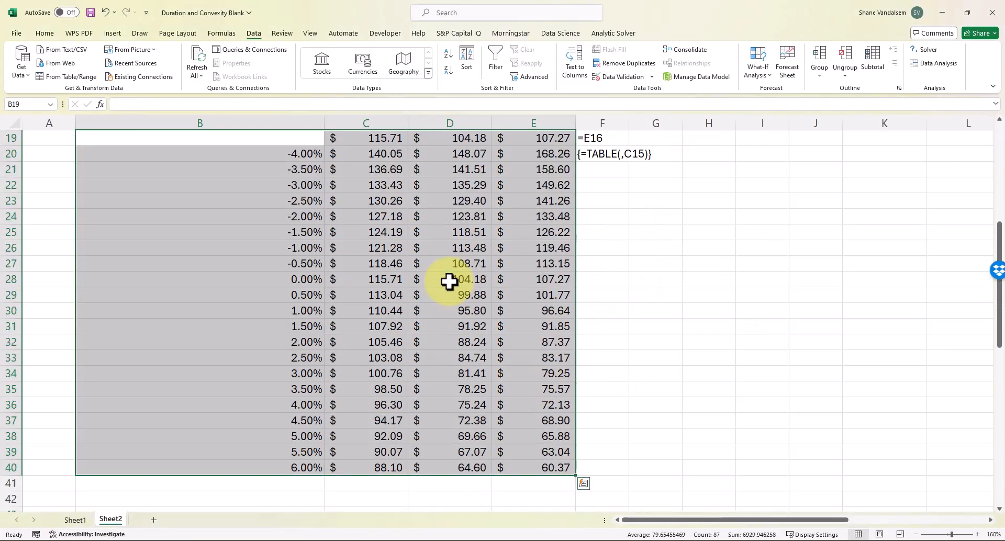
scroll(449, 281, "up", 1)
scroll(449, 282, "down", 1)
scroll(449, 282, "up", 1)
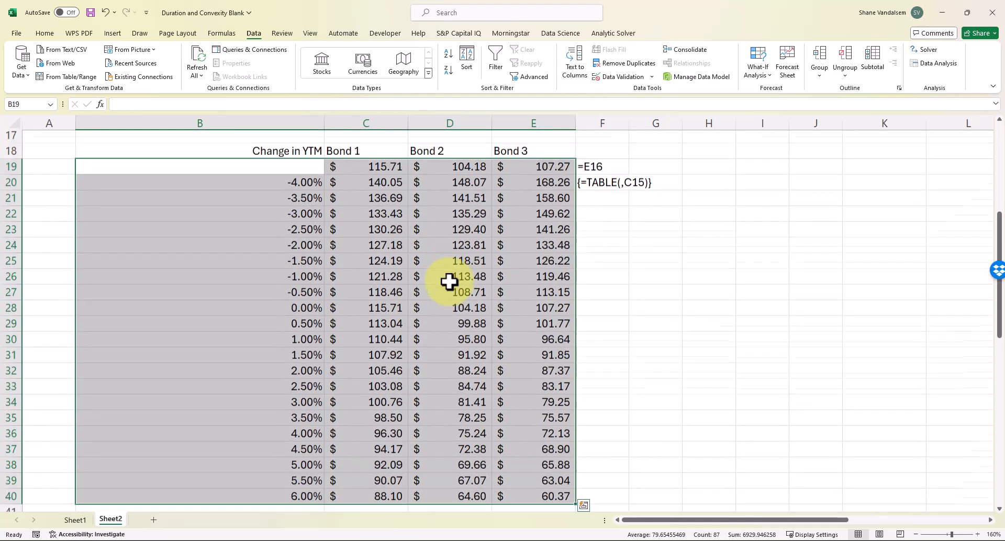
left_click(417, 252)
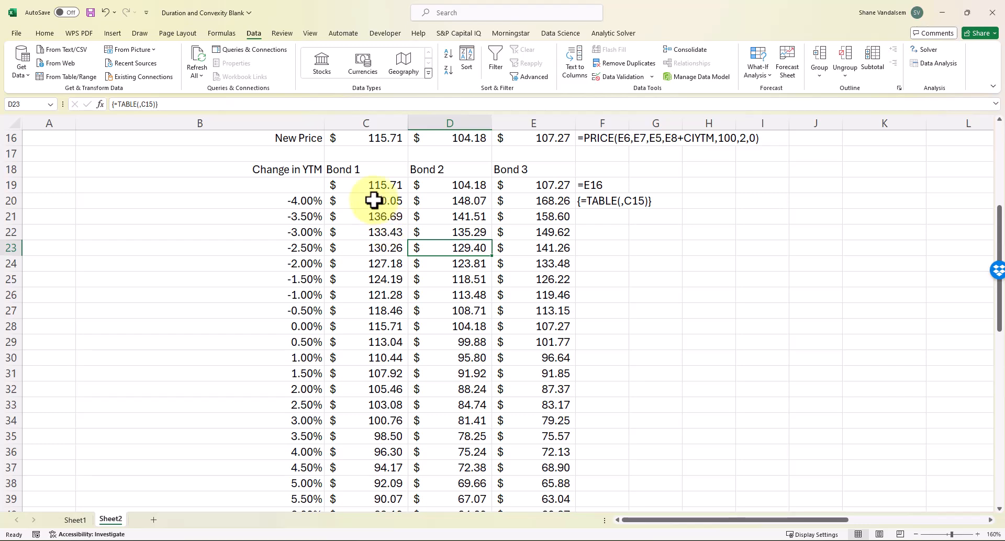
scroll(393, 231, "up", 3)
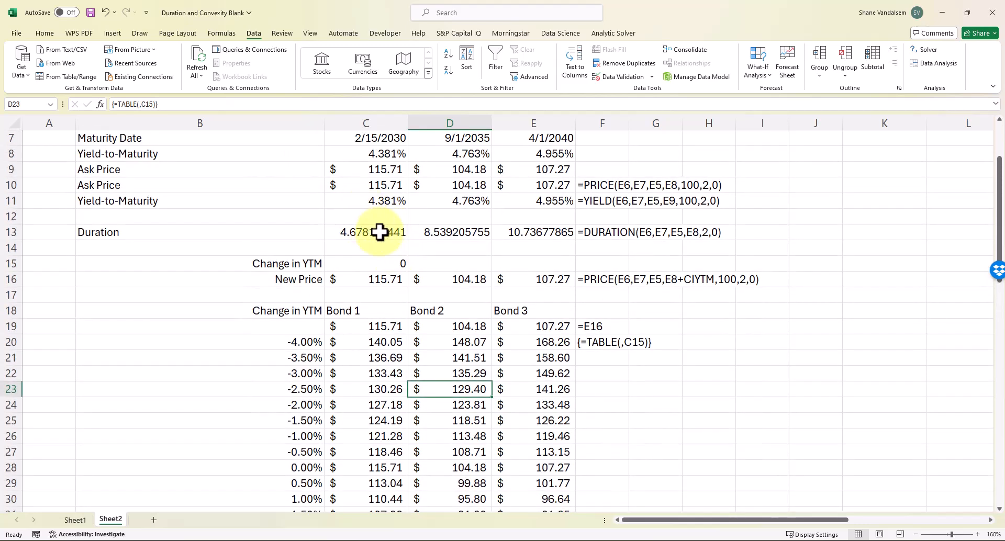
scroll(368, 220, "down", 3)
scroll(368, 221, "up", 1)
scroll(368, 221, "up", 1)
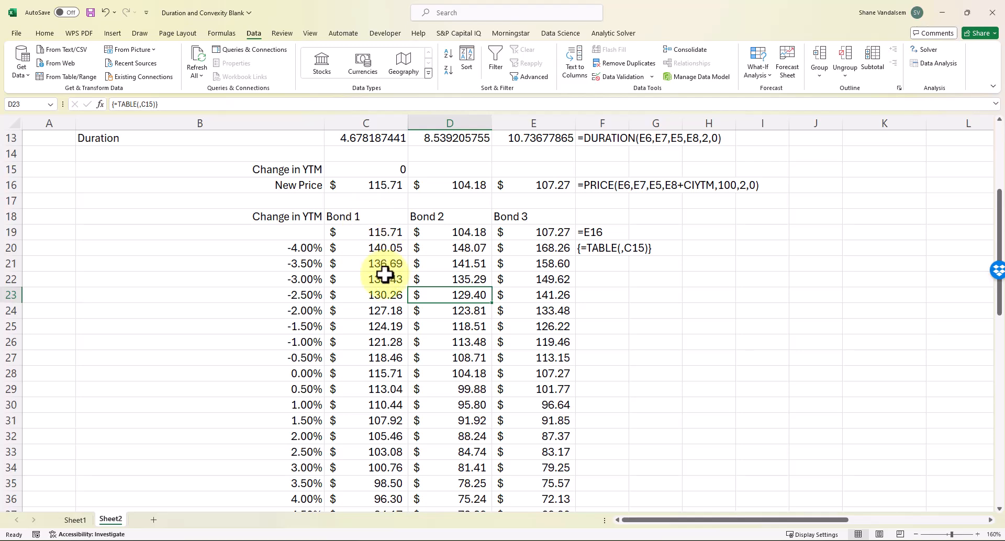
scroll(386, 264, "up", 1)
scroll(387, 269, "up", 1)
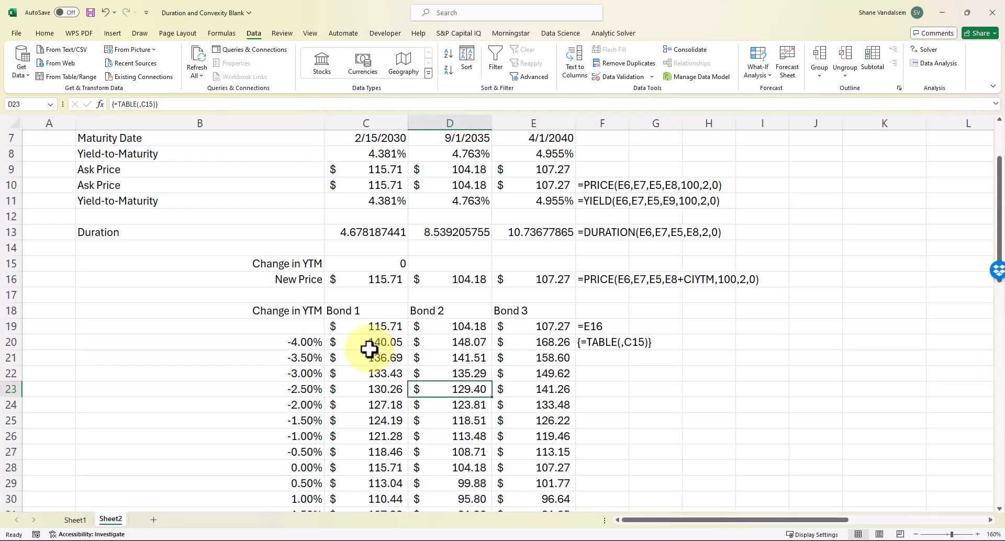
scroll(369, 350, "down", 5)
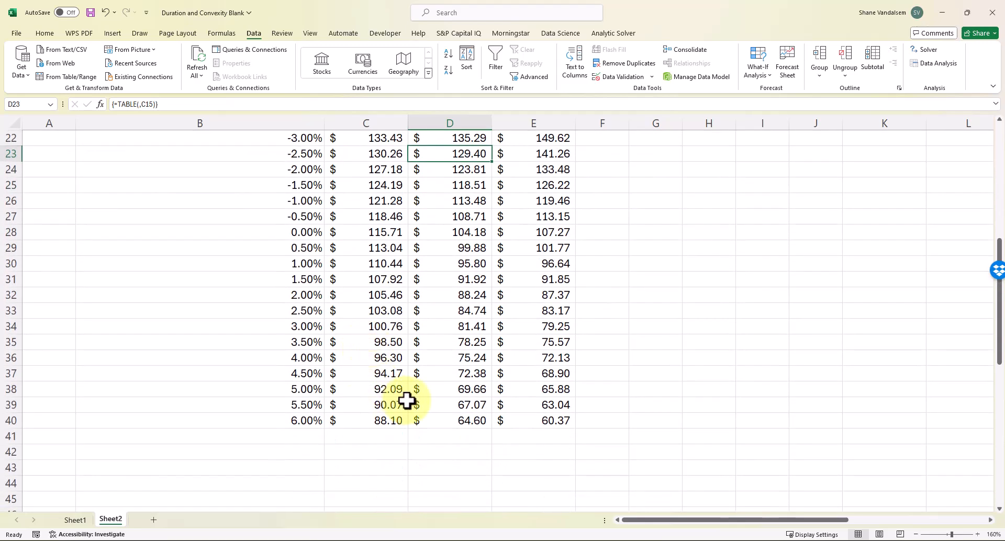
left_click(374, 421)
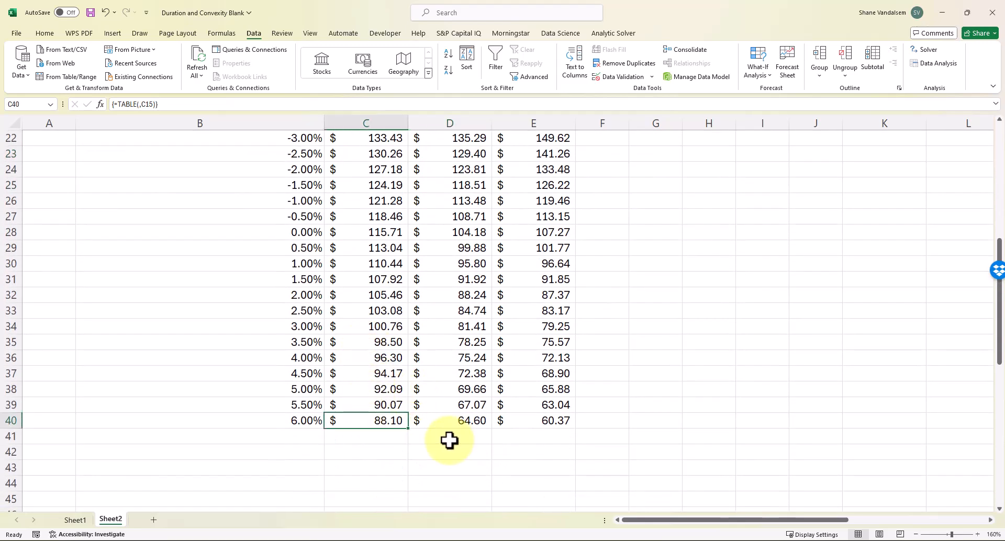
scroll(373, 370, "up", 3)
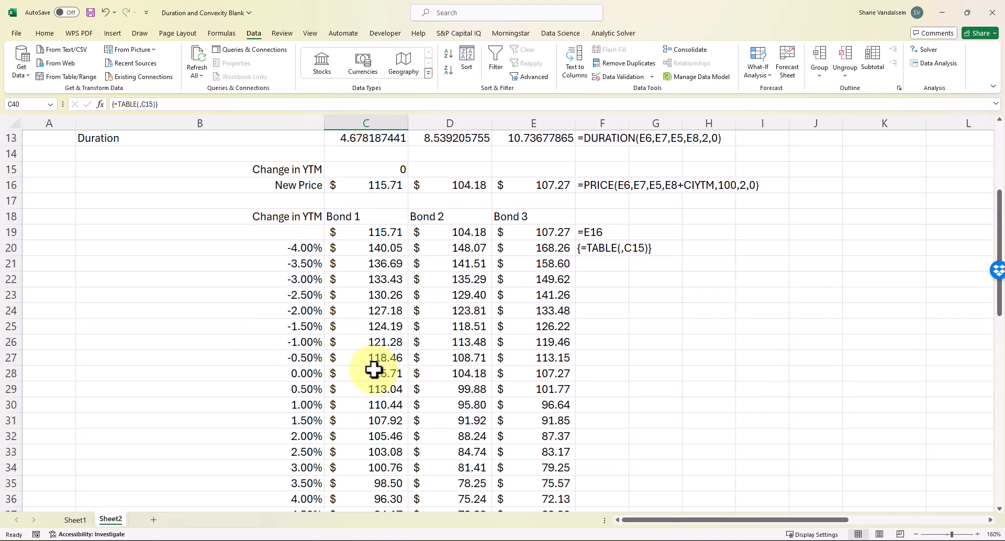
scroll(374, 370, "down", 3)
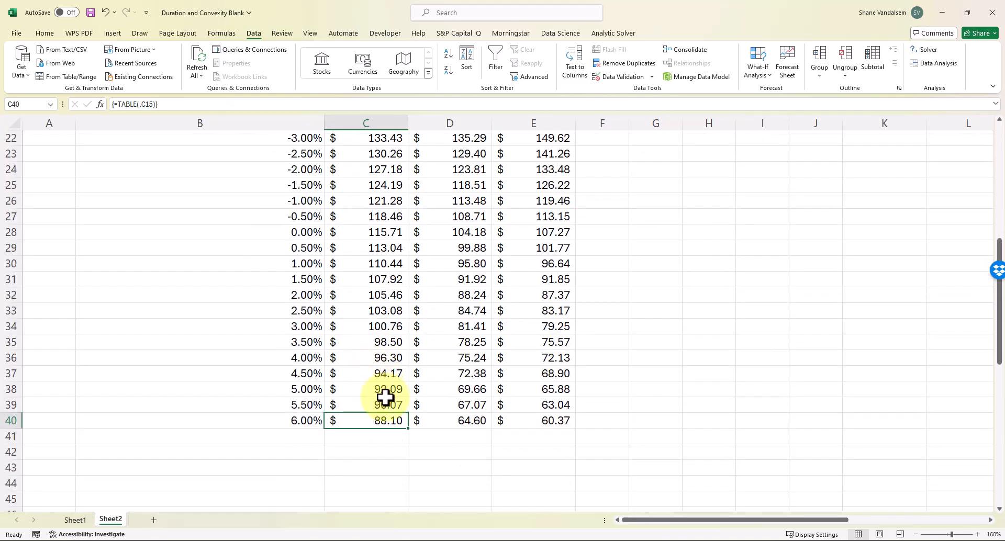
scroll(393, 413, "up", 3)
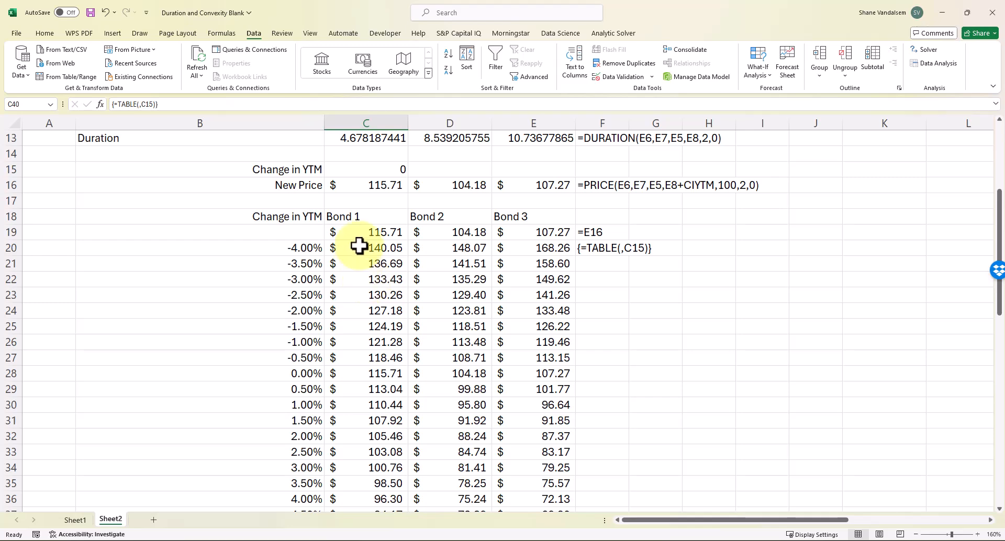
scroll(359, 247, "down", 1)
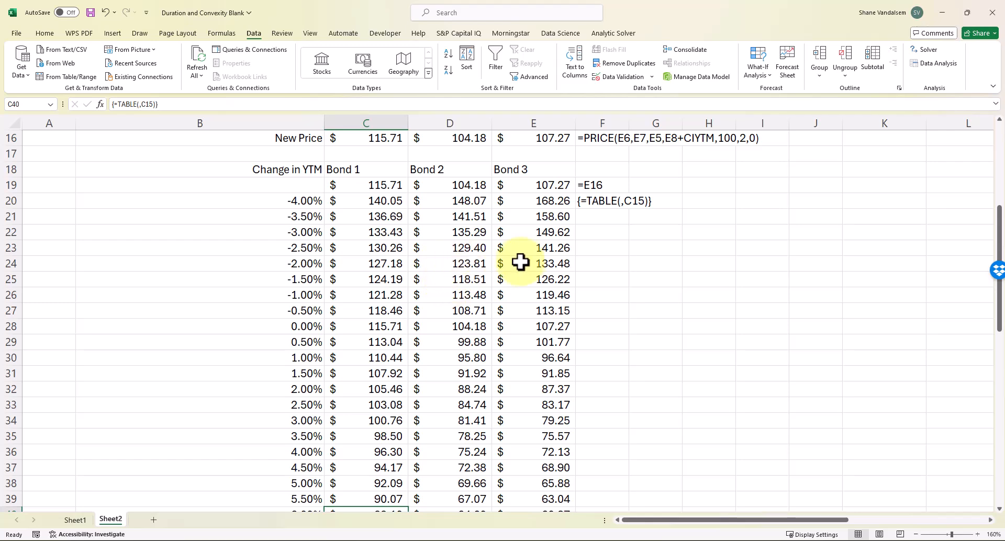
scroll(461, 211, "up", 2)
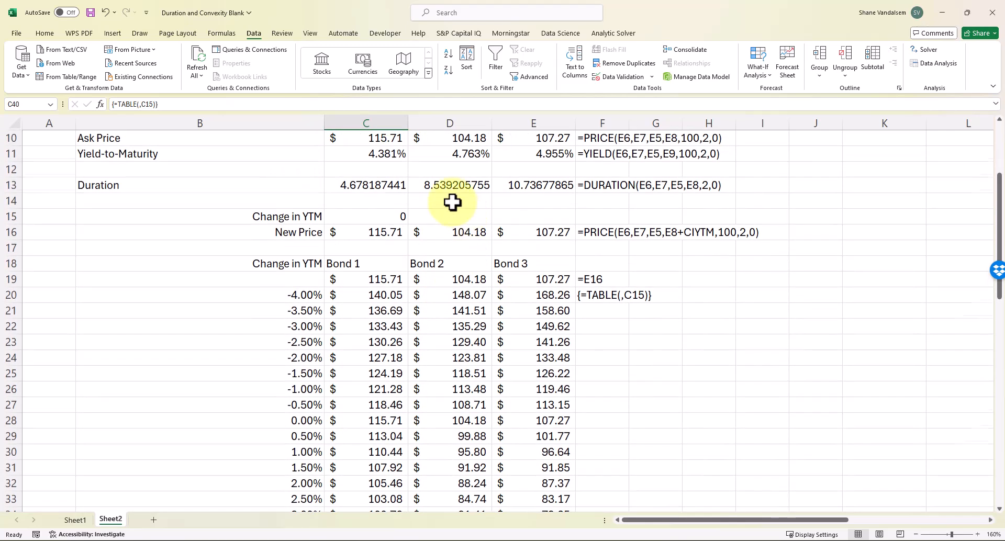
scroll(473, 220, "up", 1)
scroll(484, 280, "down", 1)
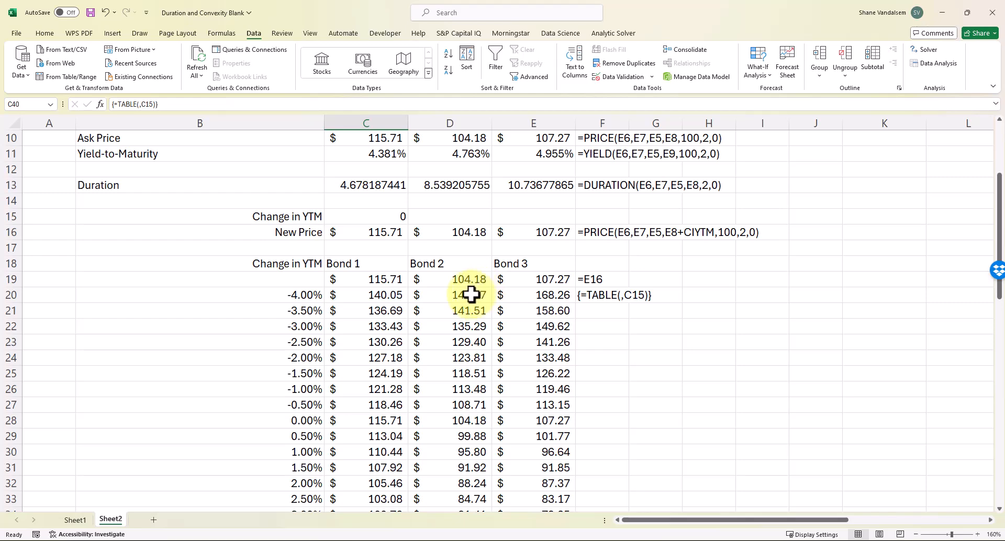
scroll(472, 294, "down", 5)
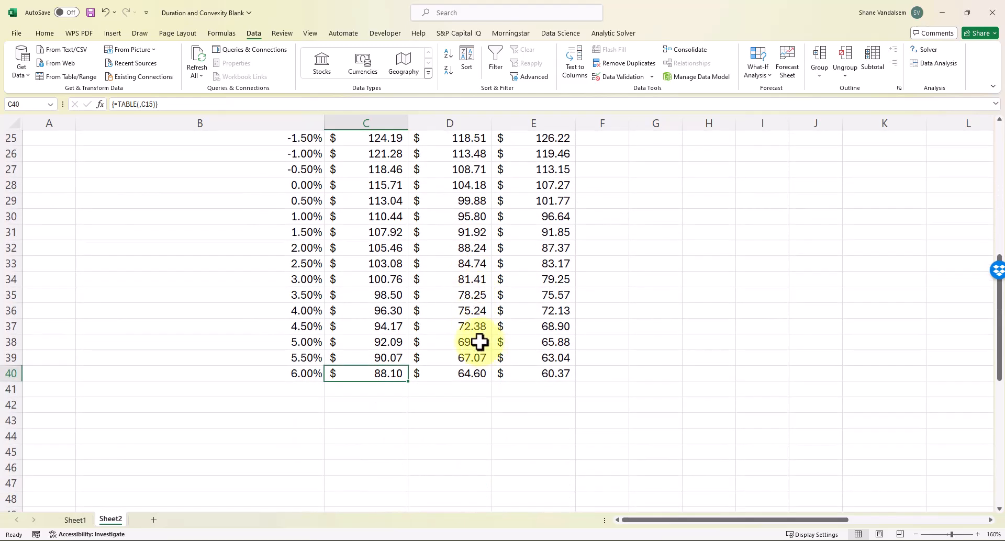
scroll(460, 335, "up", 2)
scroll(507, 265, "up", 1)
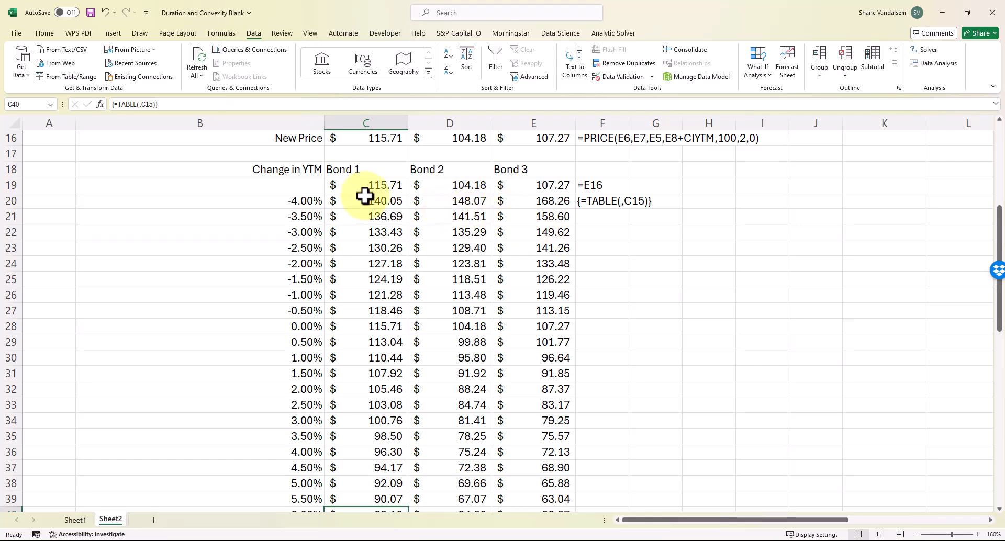
Hide row 19 and select the price table from the Change in YTM header to row 40
left_click(11, 185)
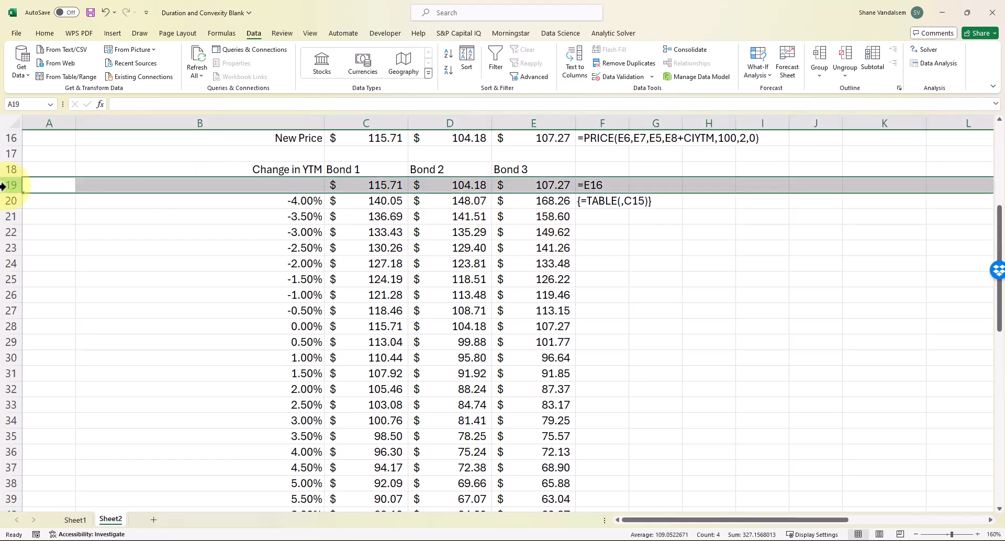
key("shift+F10")
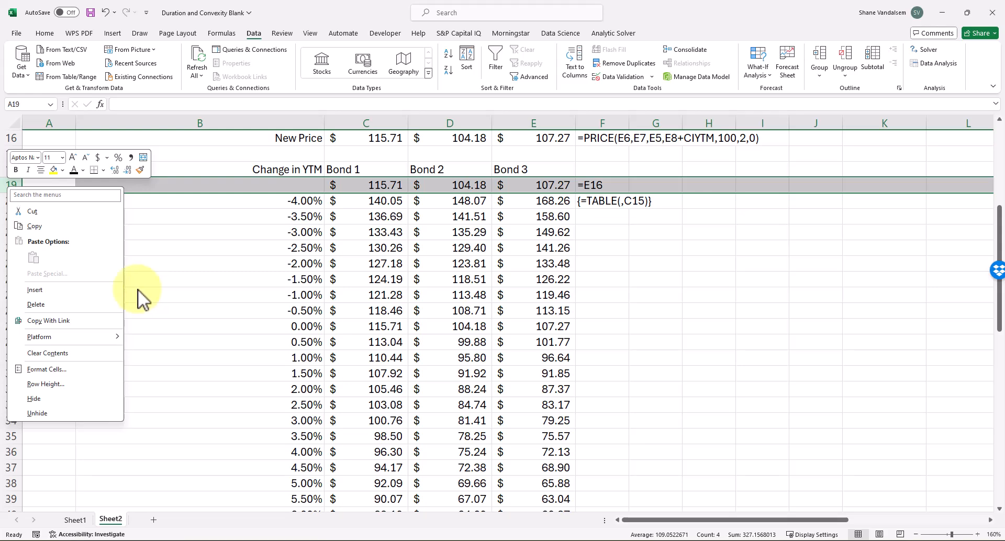
left_click(32, 399)
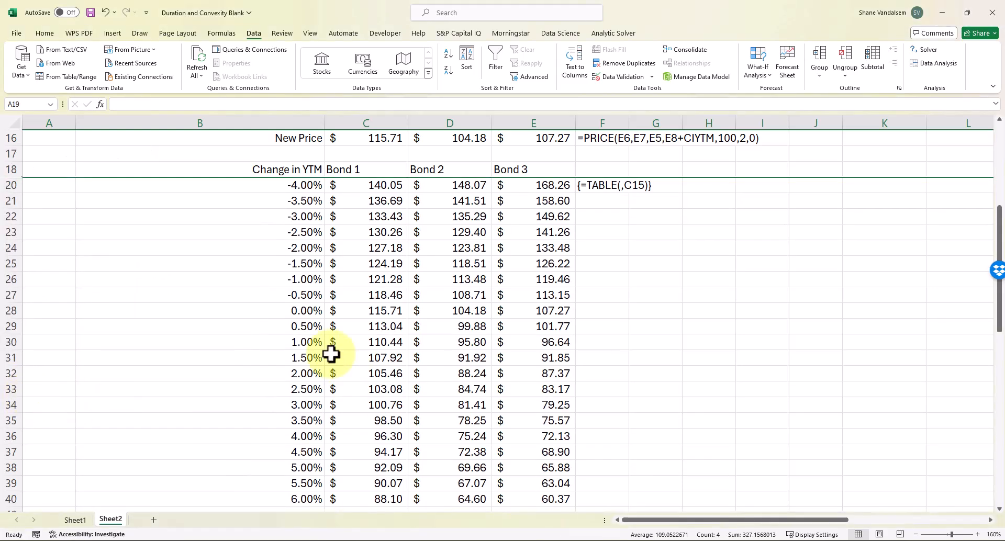
left_click(240, 274)
left_click_drag(320, 167, 515, 451)
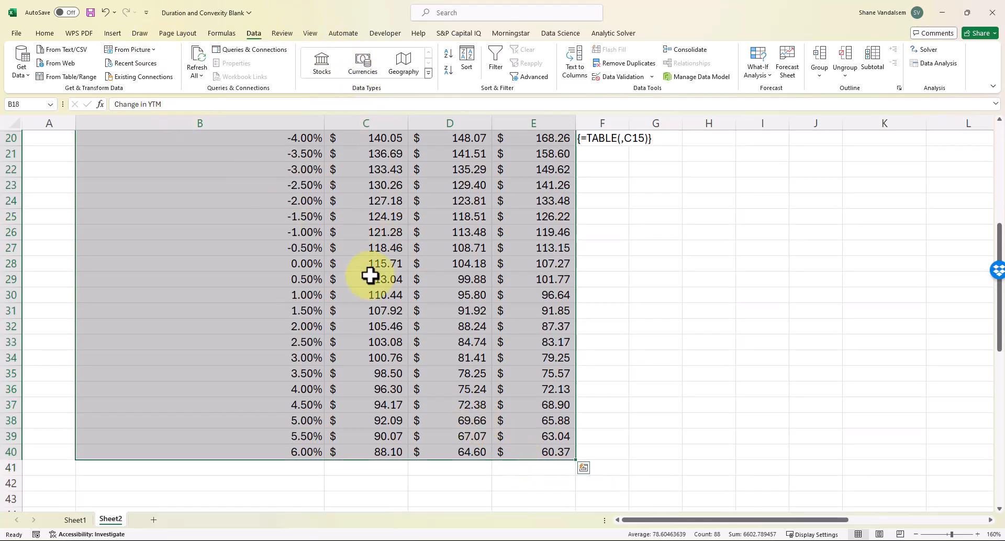
Verify the B18:E40 Change in YTM table is selected and show the Insert ribbon's chart options
scroll(370, 273, "up", 5)
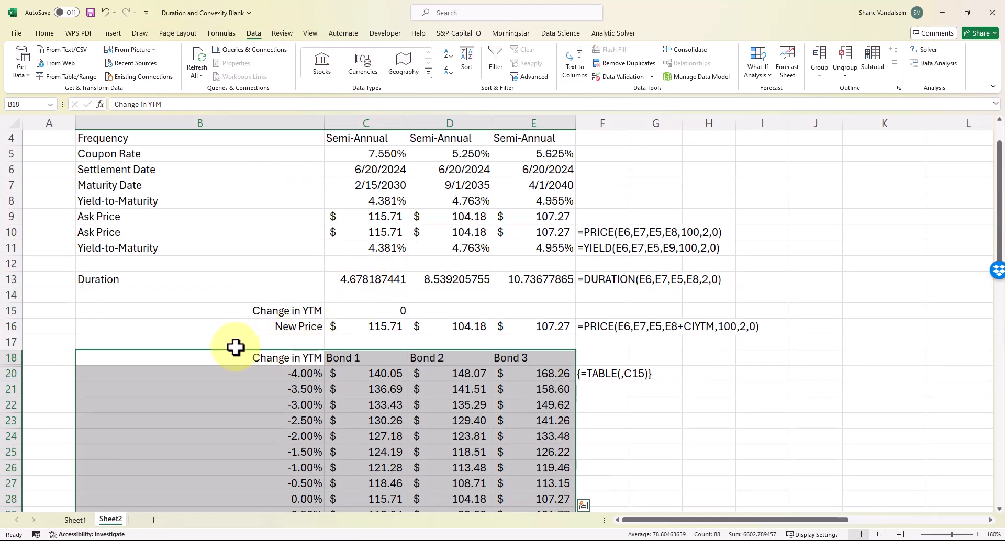
scroll(158, 300, "down", 6)
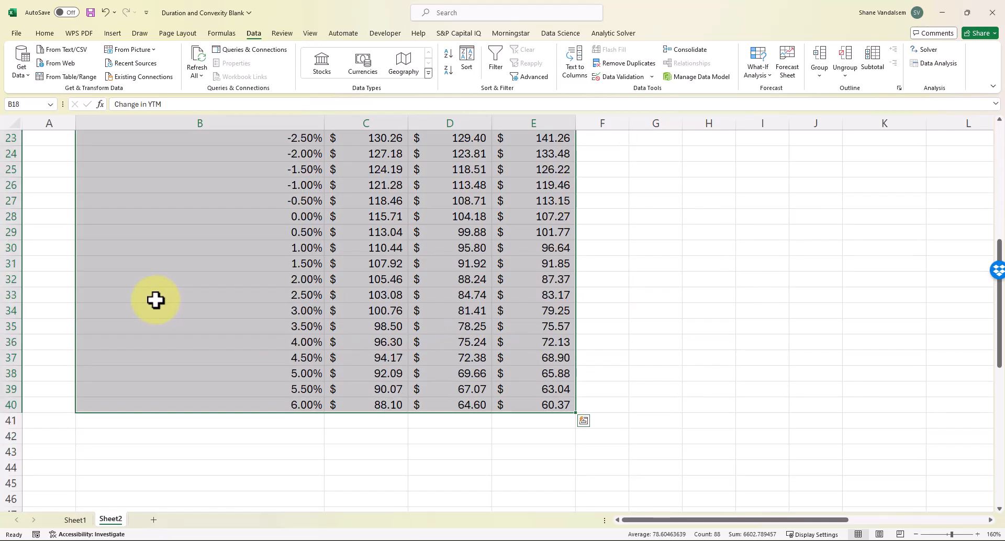
scroll(156, 300, "up", 4)
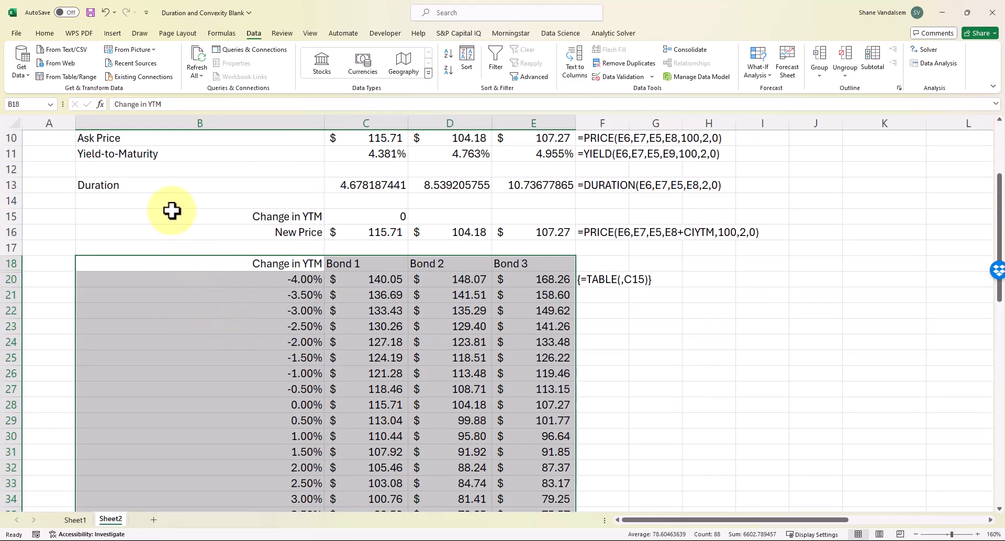
left_click(112, 35)
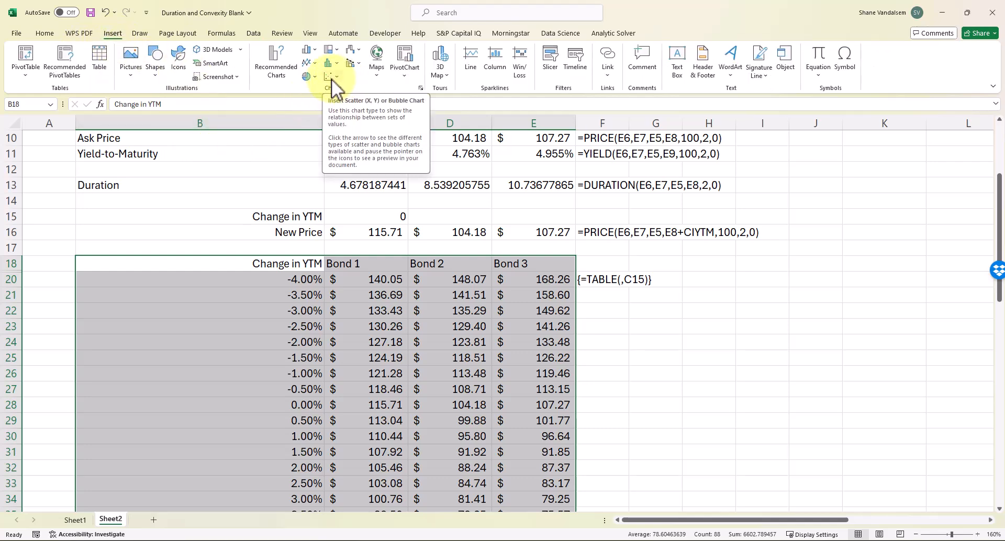
Insert a Scatter with Smooth Lines chart of Bonds 1–3 and move it right and down
left_click(332, 79)
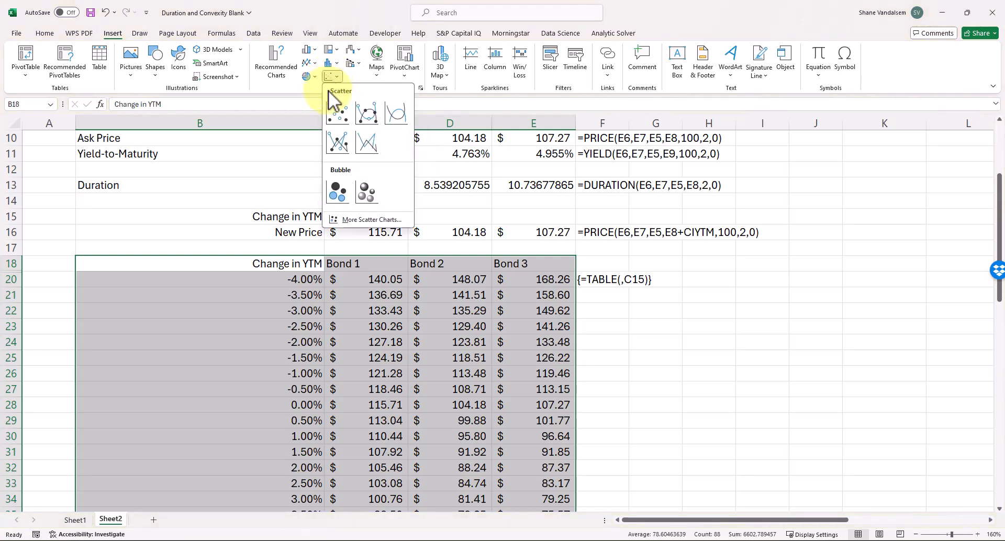
left_click(392, 111)
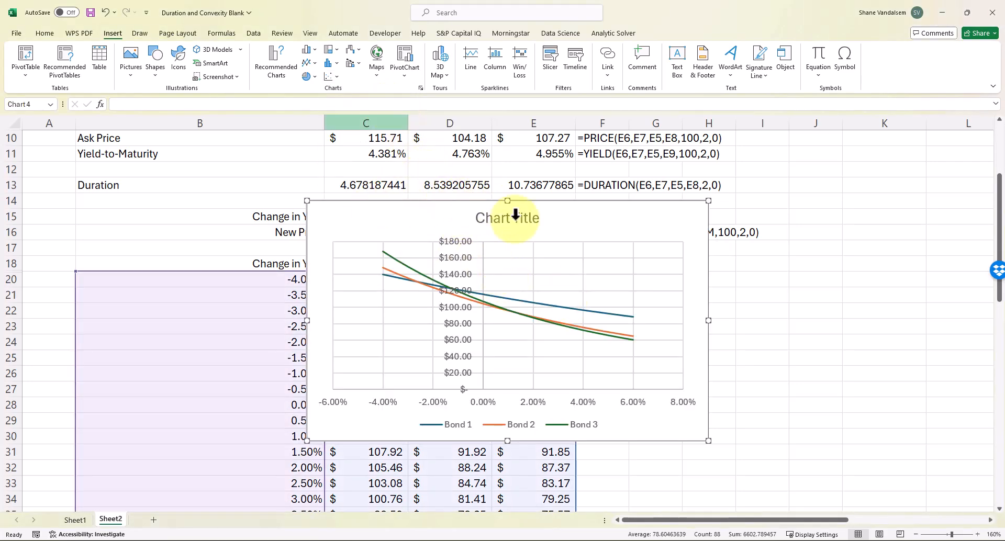
left_click_drag(621, 341, 675, 359)
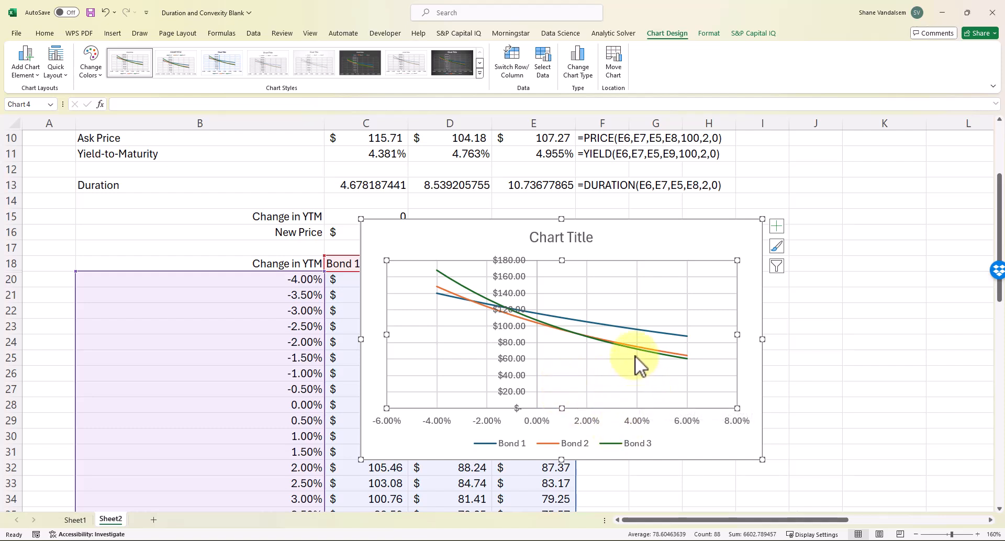
mouse_move(636, 352)
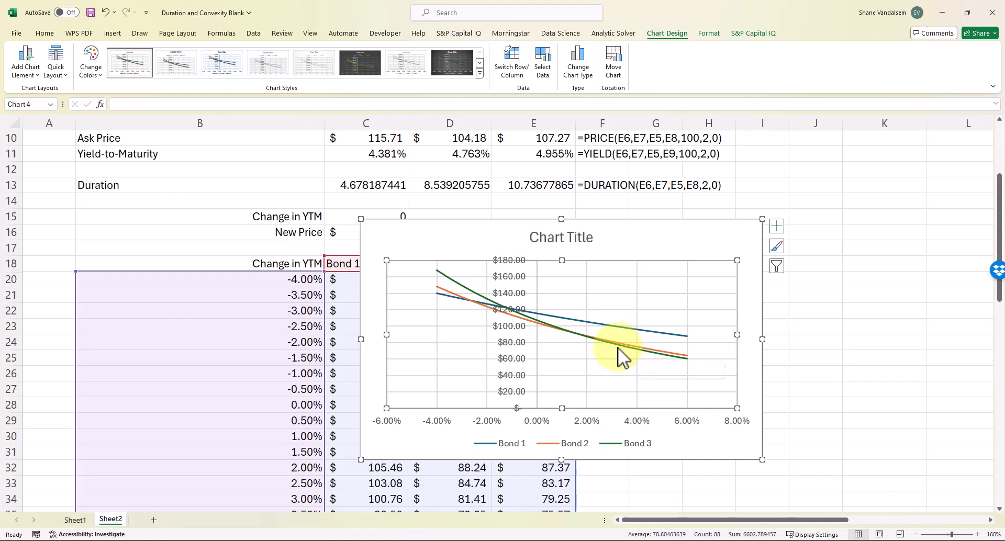
mouse_move(593, 338)
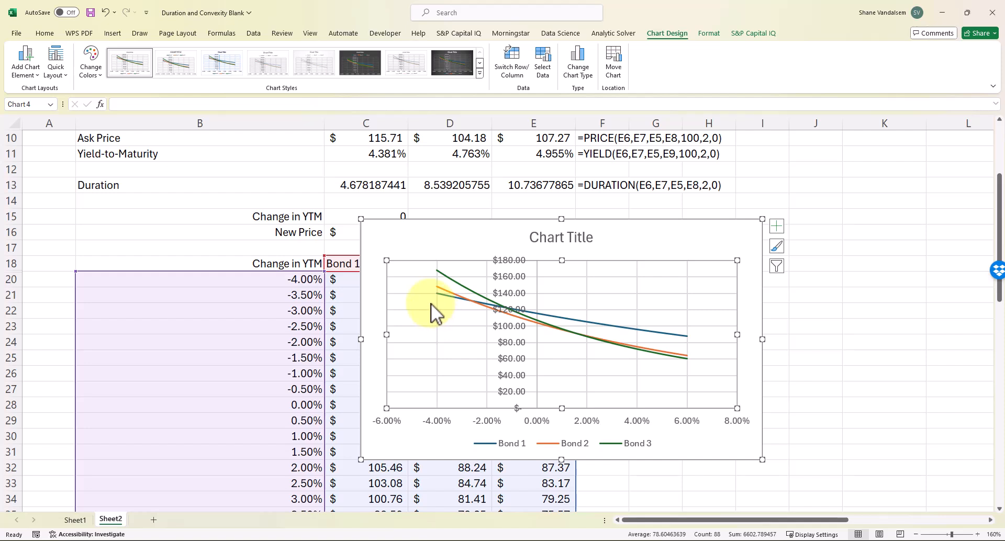
mouse_move(442, 297)
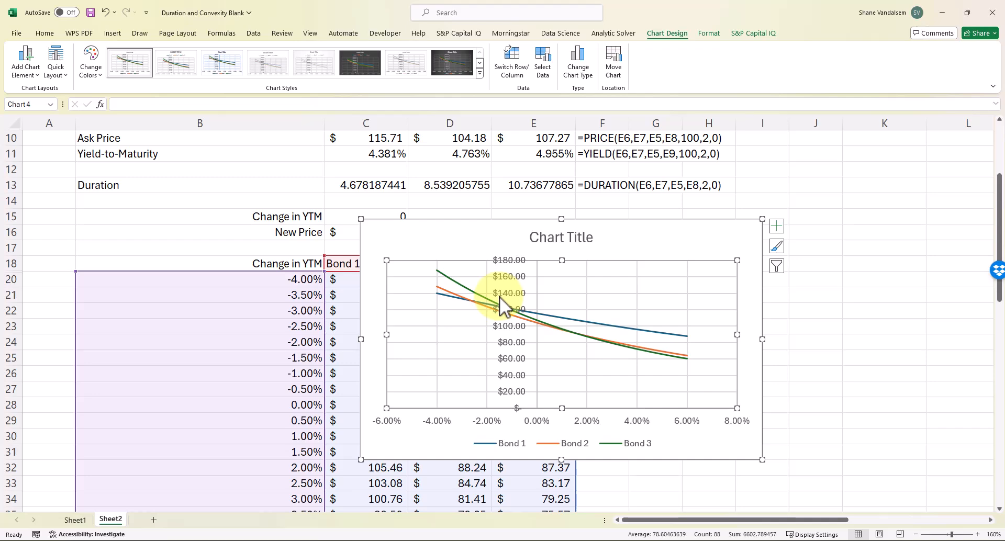
scroll(449, 328, "up", 3)
scroll(422, 334, "down", 2)
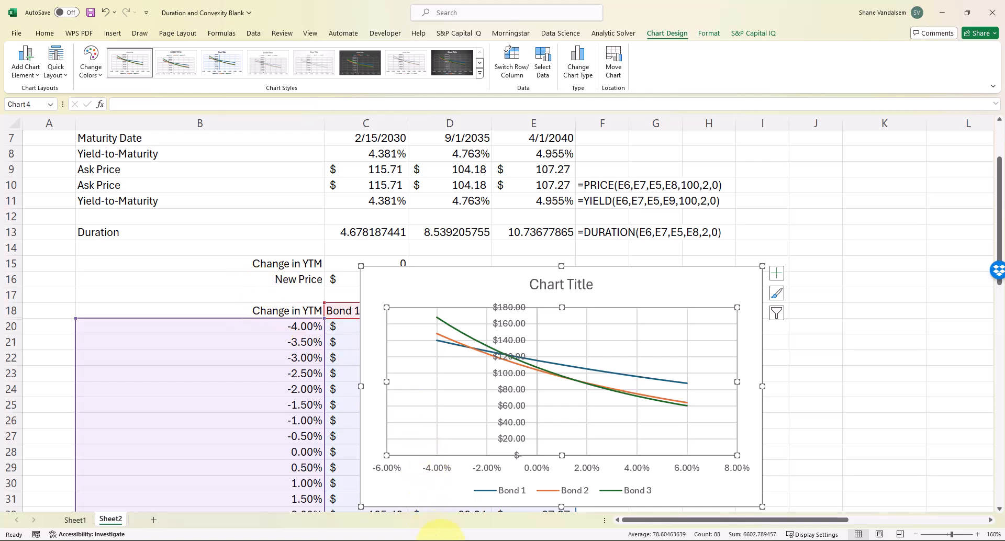
left_click(455, 540)
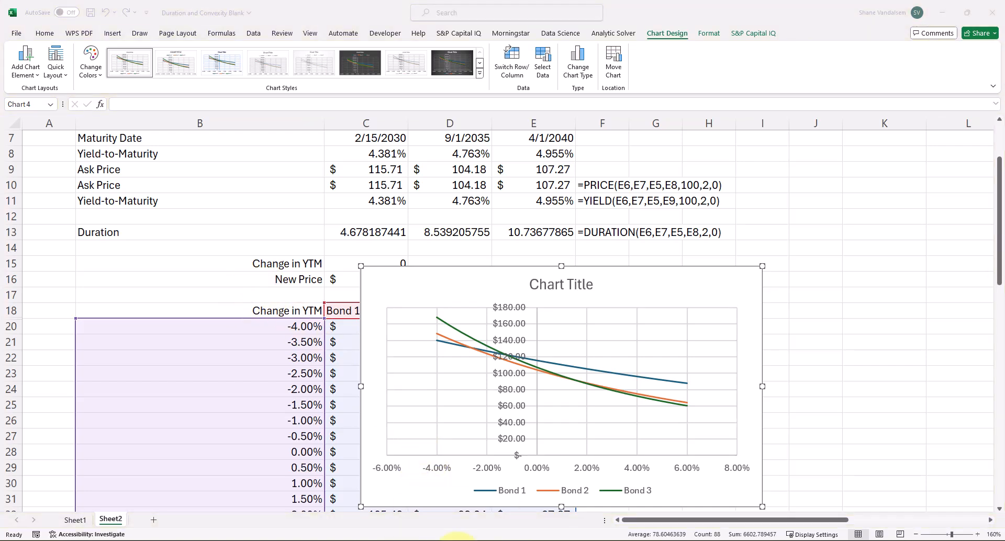